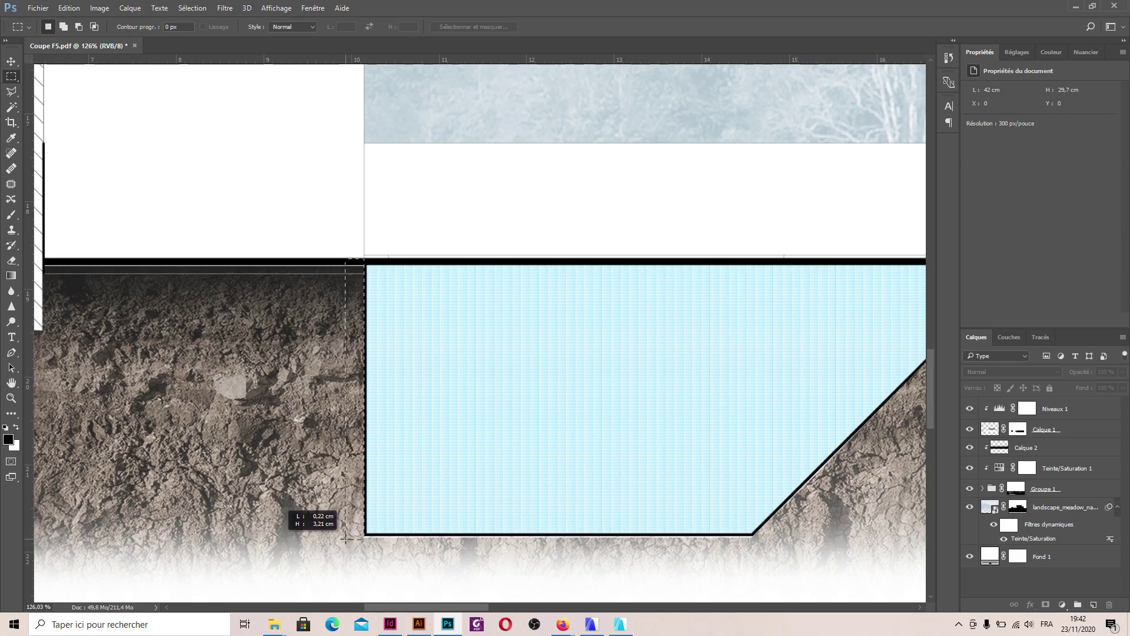
# - Select bands about 0.22 cm thick along the deep pool's left wall and floor, the shallow basin's floor and the ledge between them
pyautogui.click(345, 539)
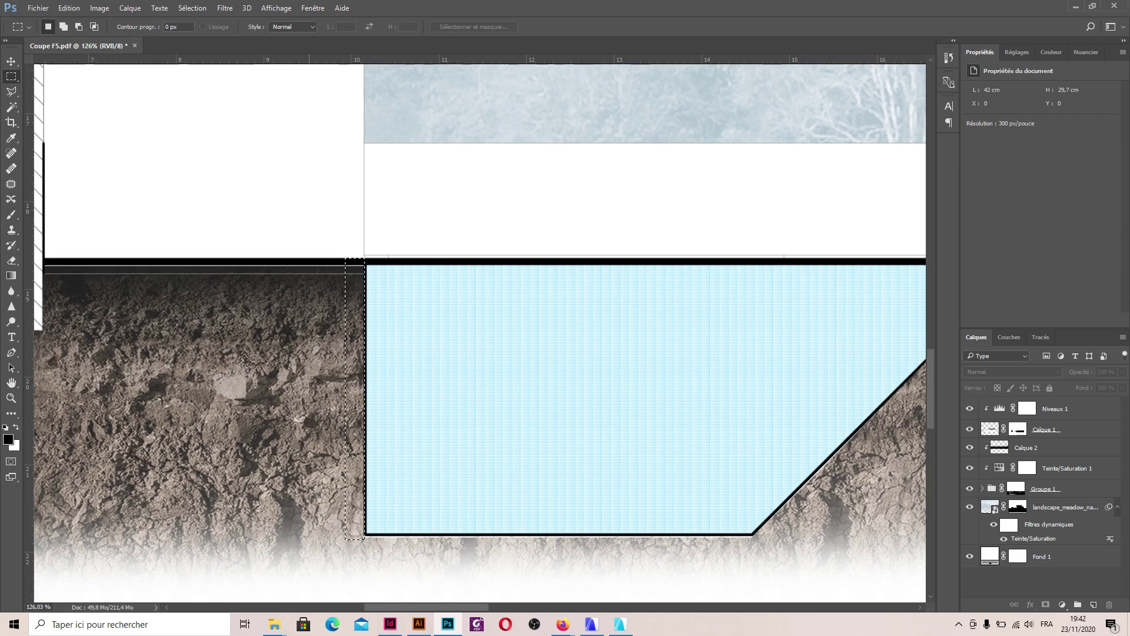
pyautogui.scroll(-3, 311, 389)
pyautogui.moveTo(752, 452); pyautogui.dragTo(345, 467)
pyautogui.scroll(-3, 289, 465)
pyautogui.scroll(-1, 268, 455)
pyautogui.scroll(4, 706, 412)
pyautogui.moveTo(705, 412); pyautogui.dragTo(579, 426)
pyautogui.moveTo(575, 371); pyautogui.dragTo(521, 384)
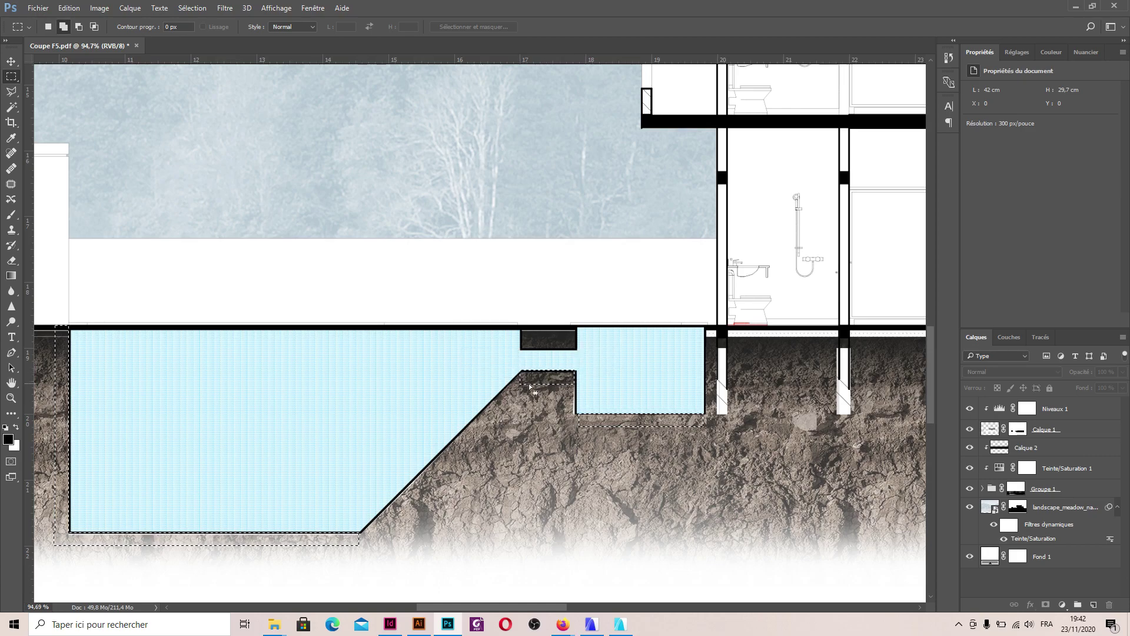
# - Add a band along the deep pool's sloped floor to the selection with the Polygonal Lasso
pyautogui.click(11, 90)
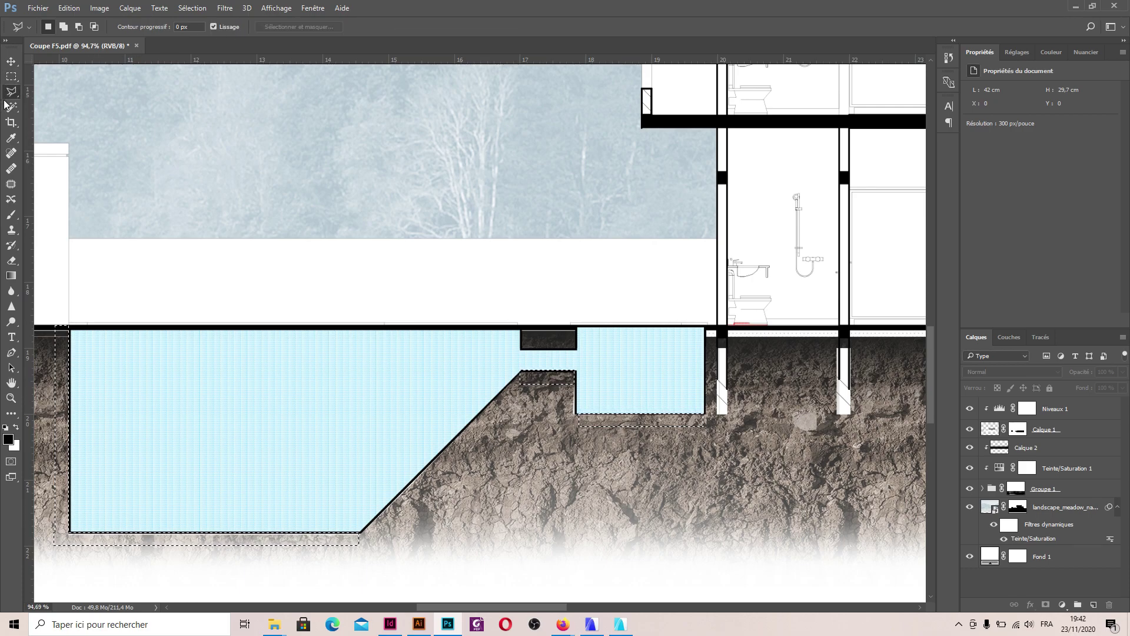
pyautogui.rightClick(10, 94)
pyautogui.click(74, 103)
pyautogui.click(520, 371)
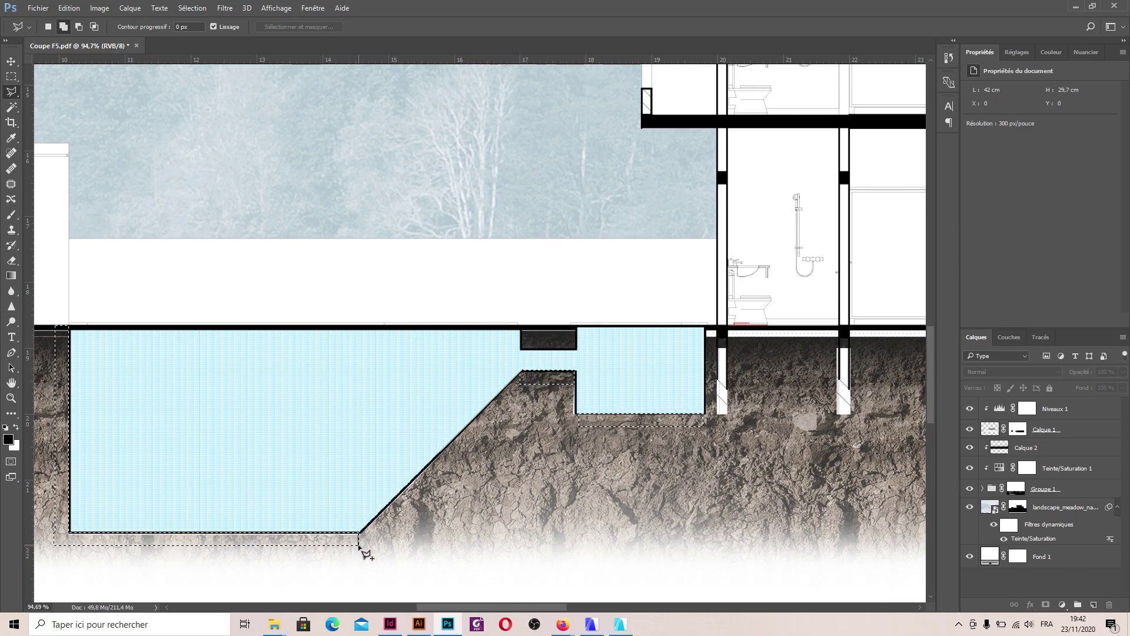
pyautogui.click(359, 545)
pyautogui.click(522, 370)
pyautogui.scroll(-3, 612, 432)
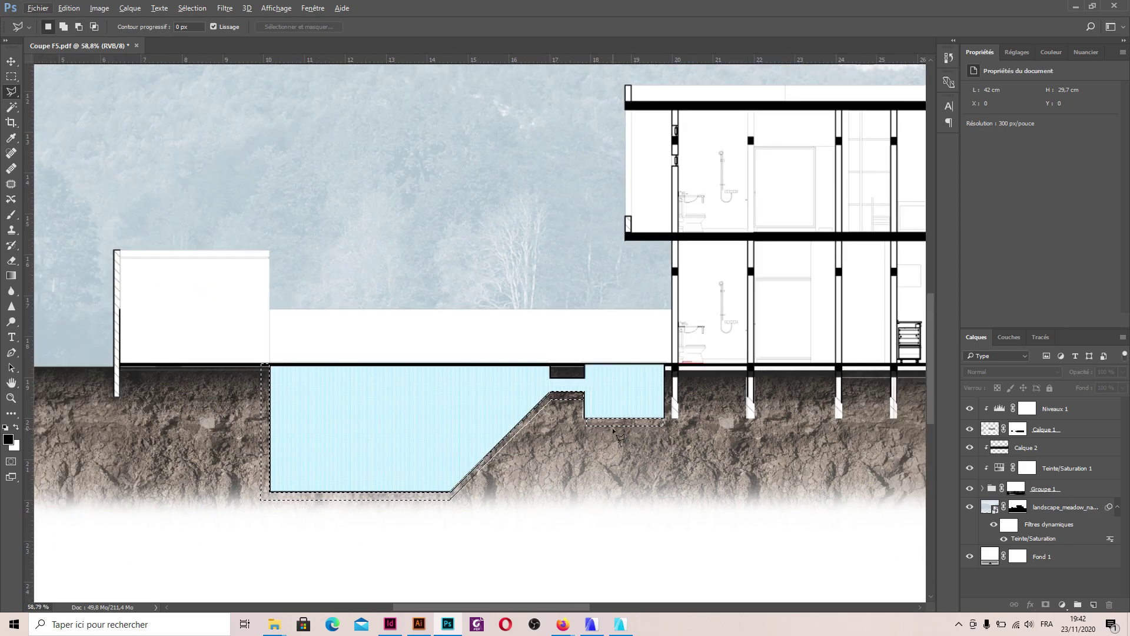
# - Add the vertical wall between the ledge and the shallow basin's floor to the selection with the Polygonal Lasso
pyautogui.scroll(5, 615, 433)
pyautogui.keyDown('shift'); pyautogui.click(579, 383); pyautogui.keyUp('shift')
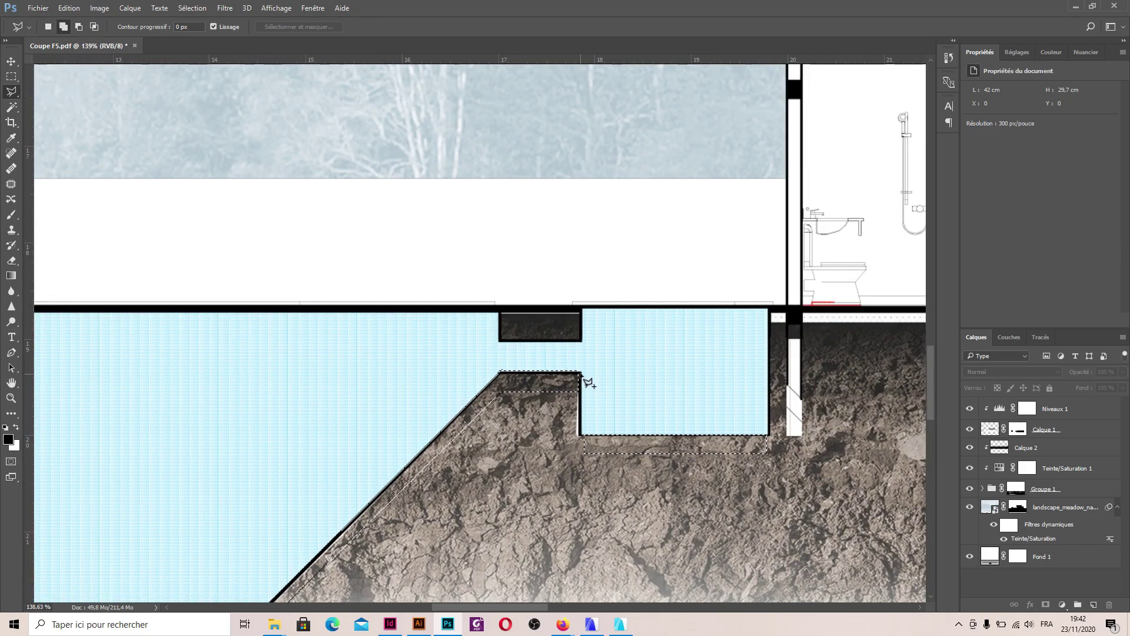
pyautogui.click(569, 456)
pyautogui.click(569, 372)
pyautogui.click(581, 373)
pyautogui.click(581, 435)
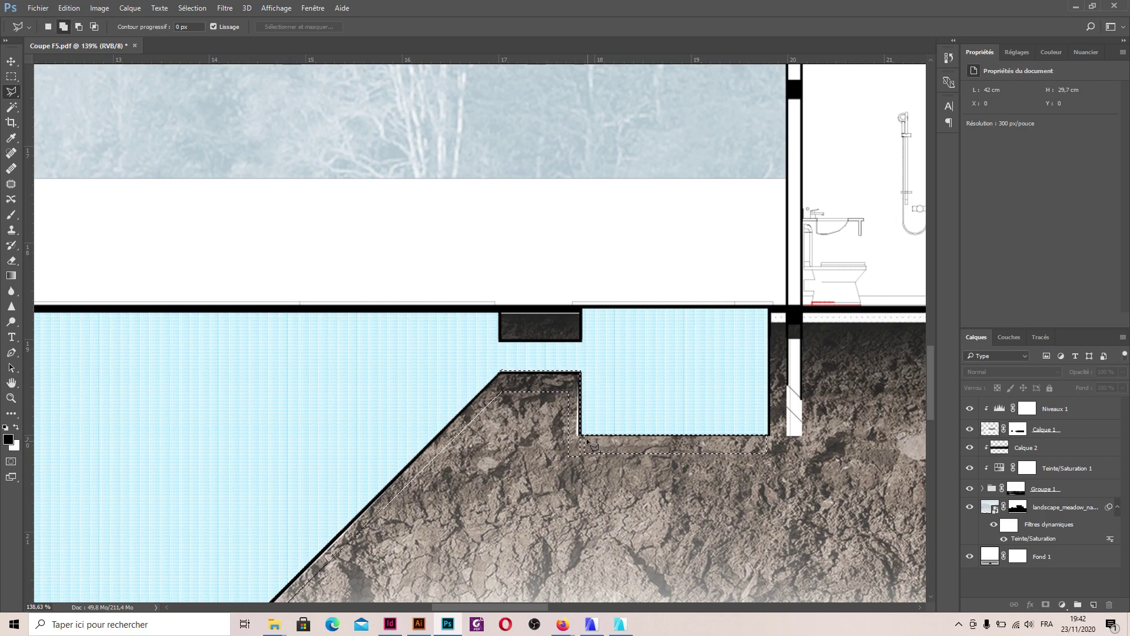
pyautogui.click(769, 436)
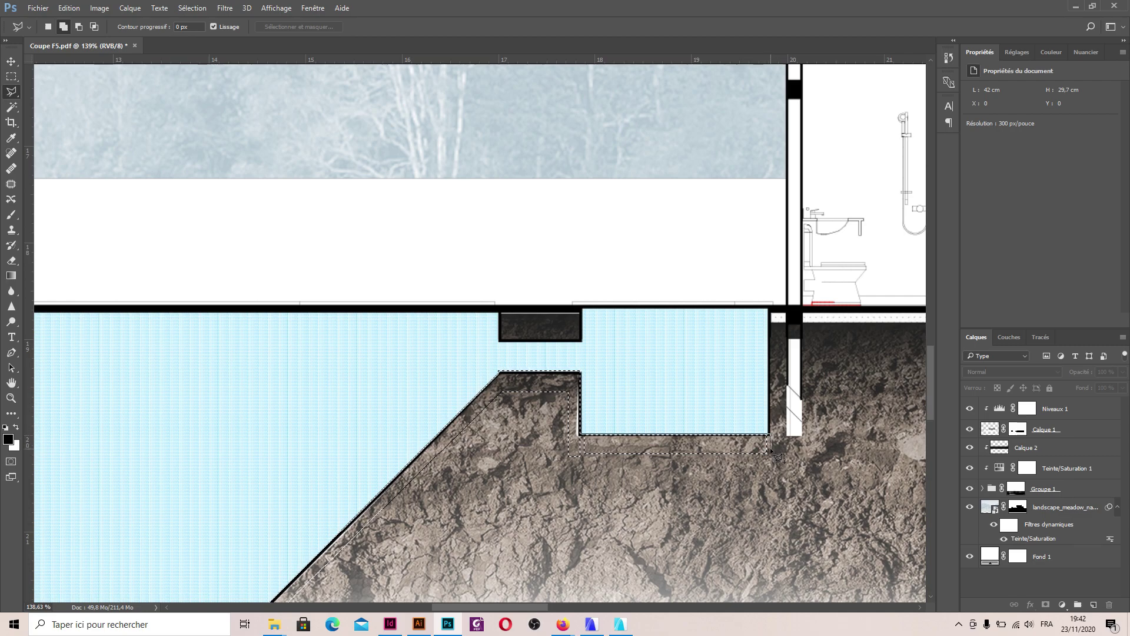
pyautogui.doubleClick(586, 452)
pyautogui.press('shift')
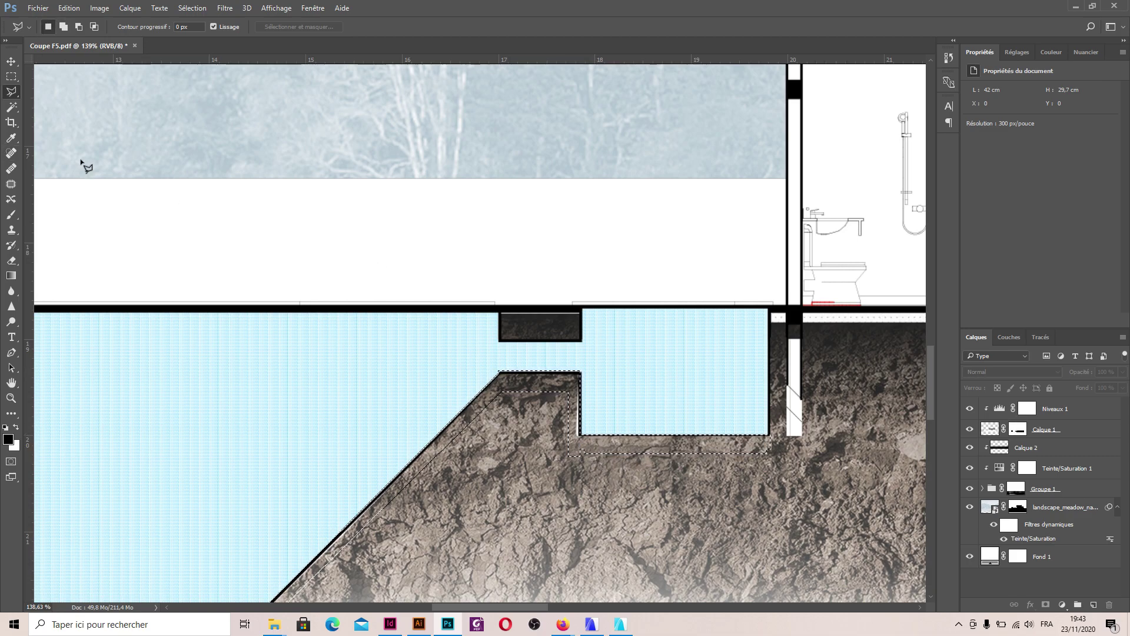
# - Trim the selected band under the shallow basin to a thinner strip and add the basin's right wall to the selection
pyautogui.click(11, 77)
pyautogui.press('alt')
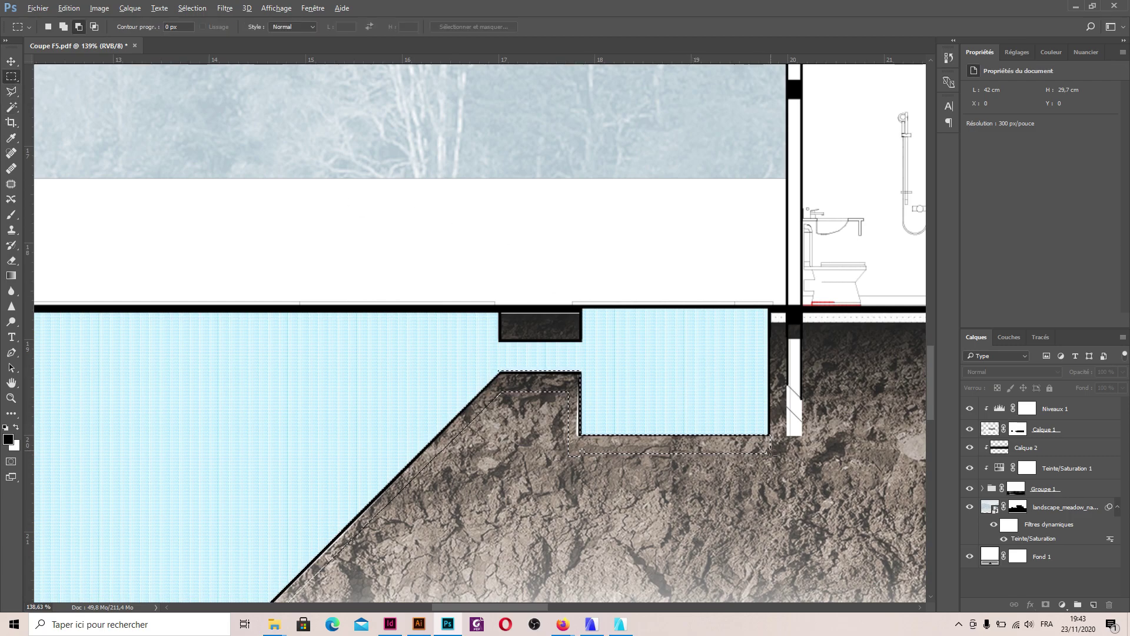
pyautogui.moveTo(575, 465); pyautogui.dragTo(557, 462)
pyautogui.press('shift')
pyautogui.moveTo(771, 323); pyautogui.dragTo(782, 453)
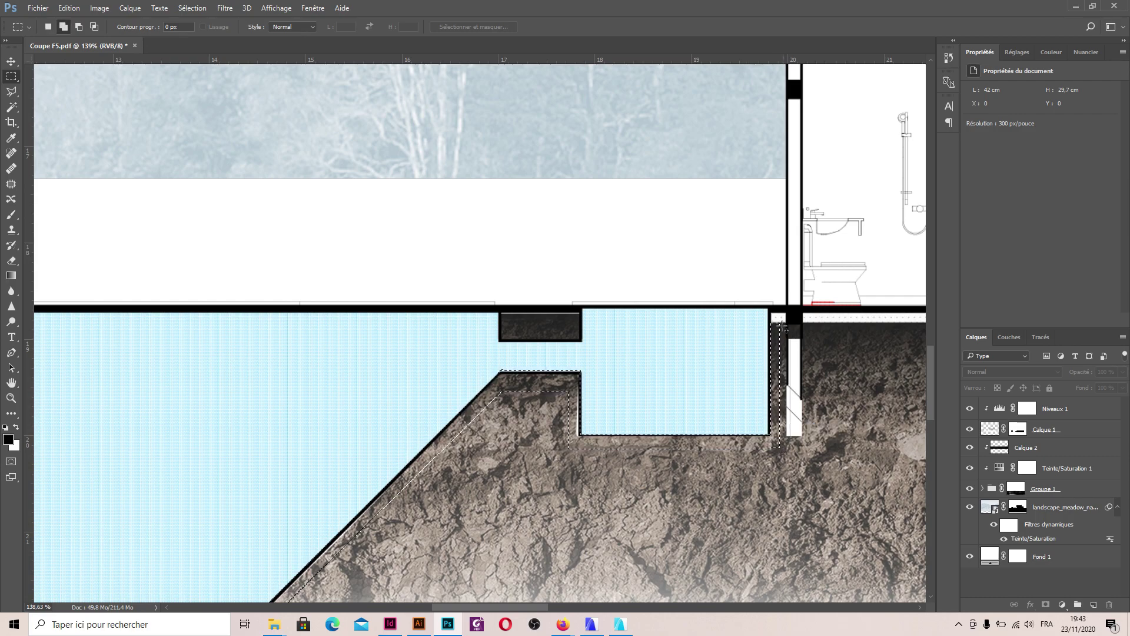
pyautogui.moveTo(772, 323); pyautogui.dragTo(782, 449)
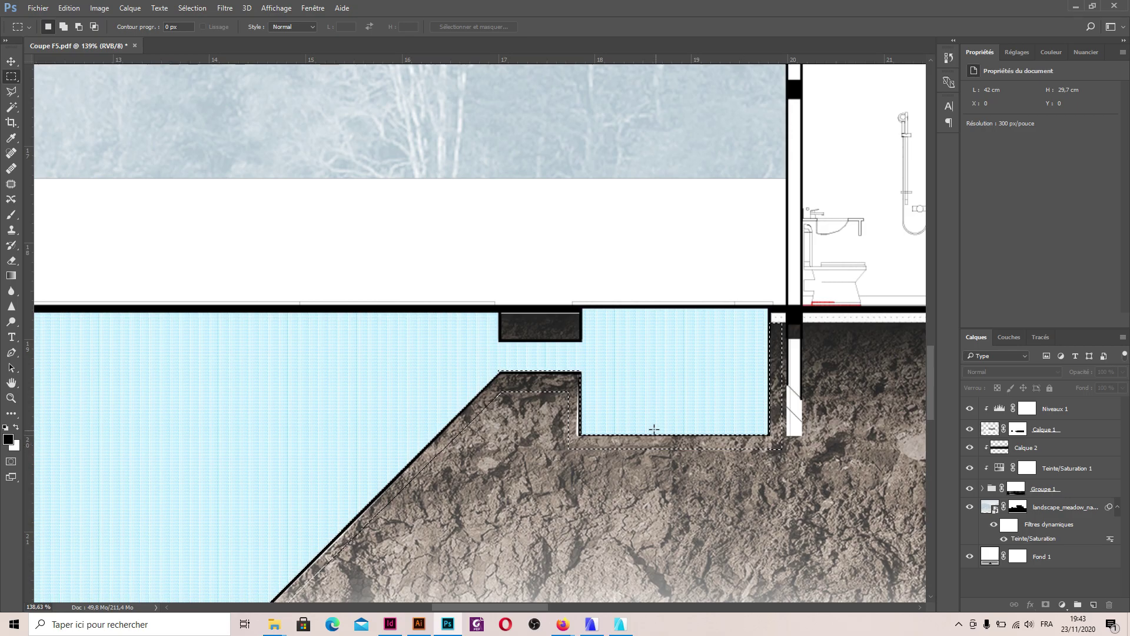
# - Thin the selected bands along the deep pool's floor and left wall by subtracting their outer edges and corner
pyautogui.scroll(-5, 573, 395)
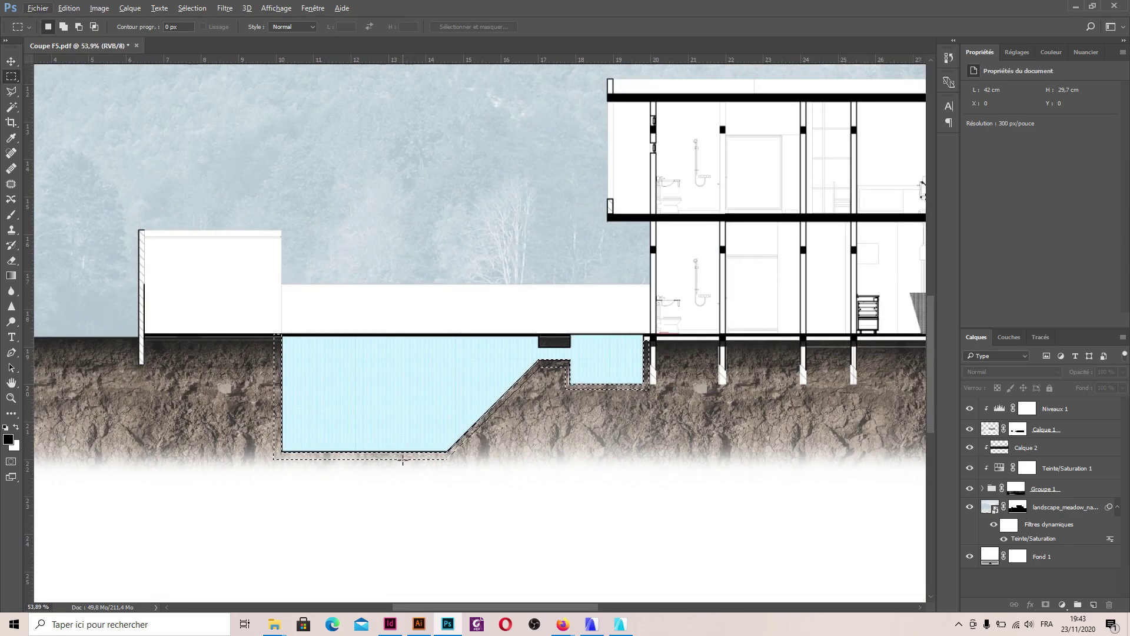
pyautogui.scroll(5, 312, 421)
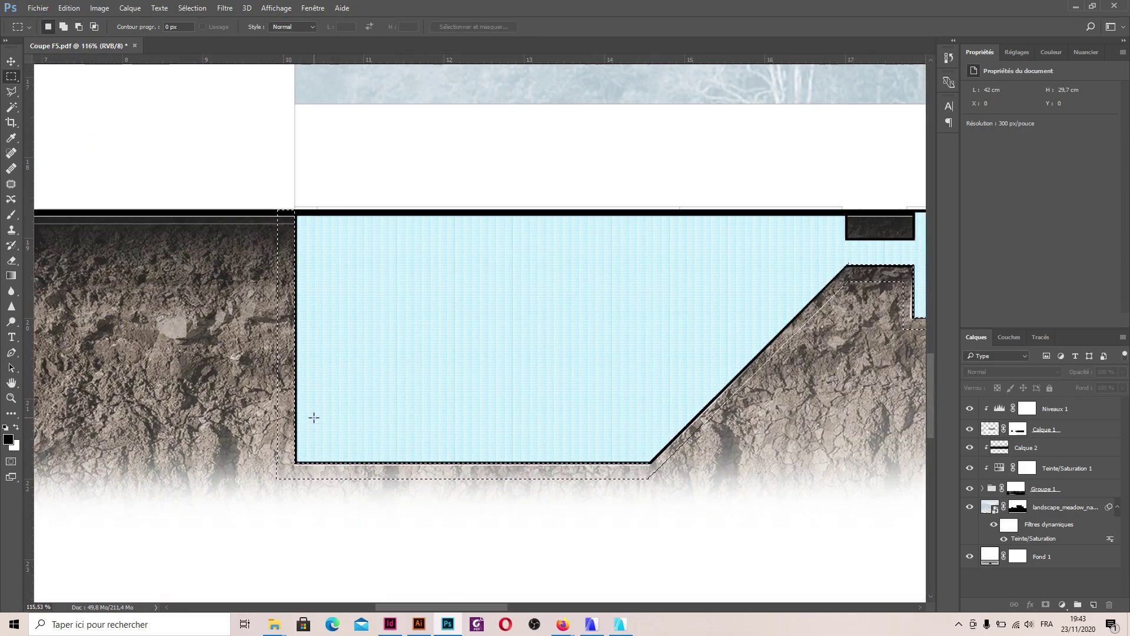
pyautogui.press('alt')
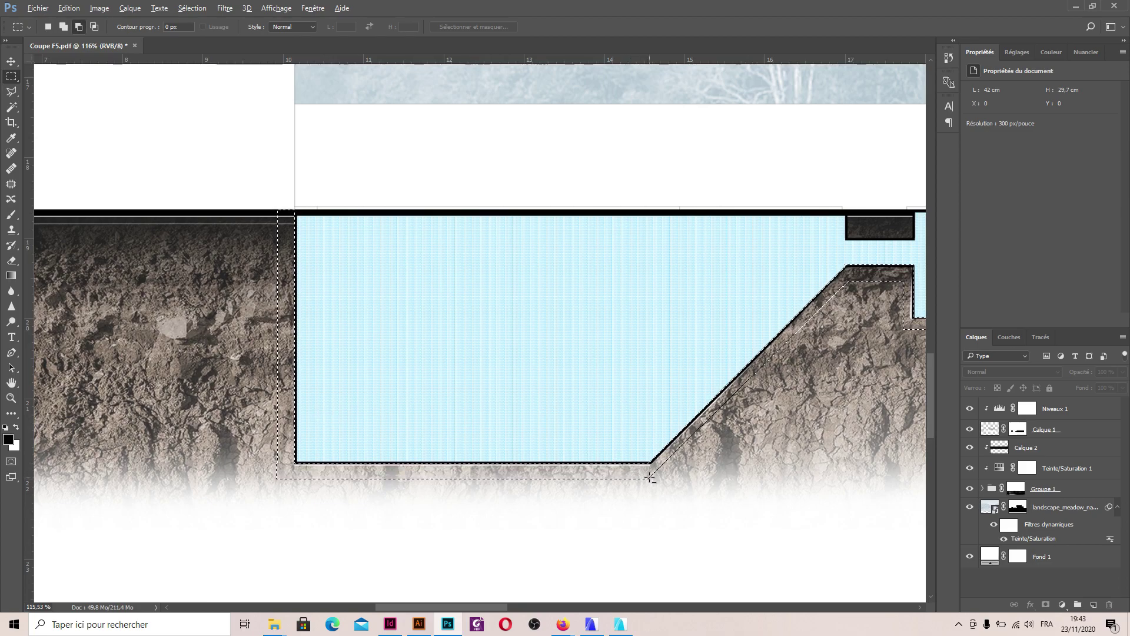
pyautogui.moveTo(446, 485); pyautogui.dragTo(271, 484)
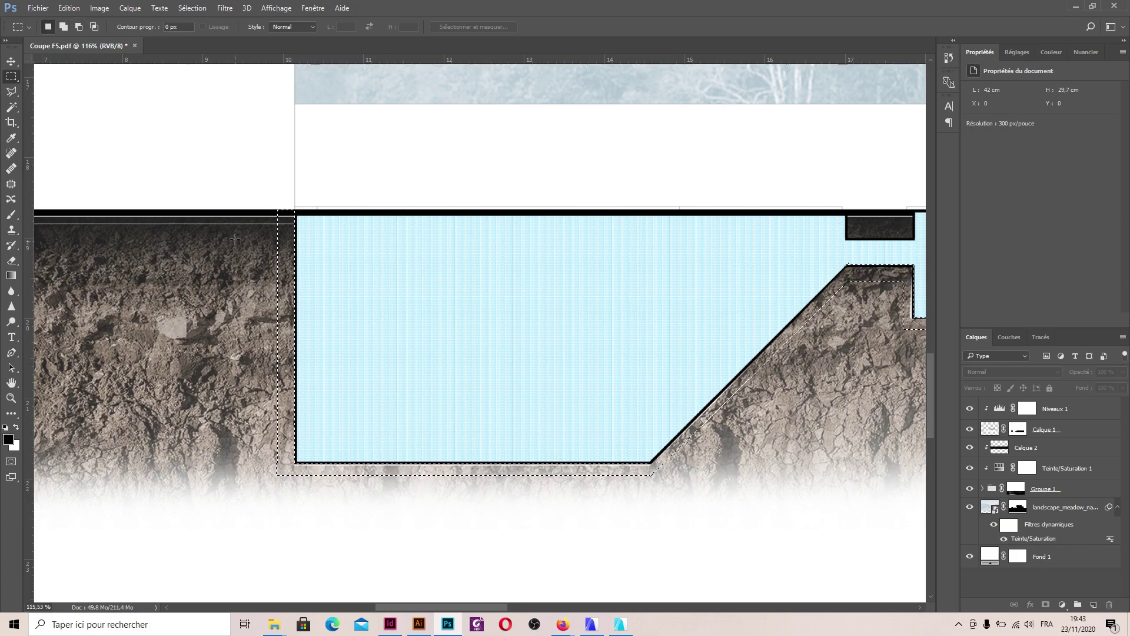
pyautogui.press('alt')
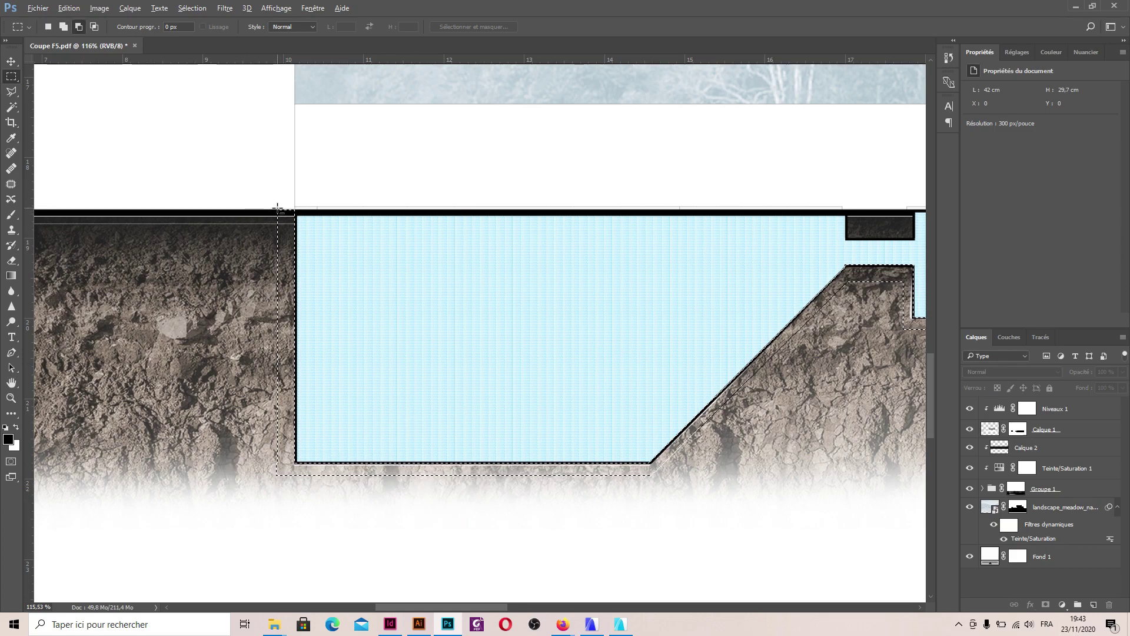
pyautogui.moveTo(282, 440); pyautogui.dragTo(283, 477)
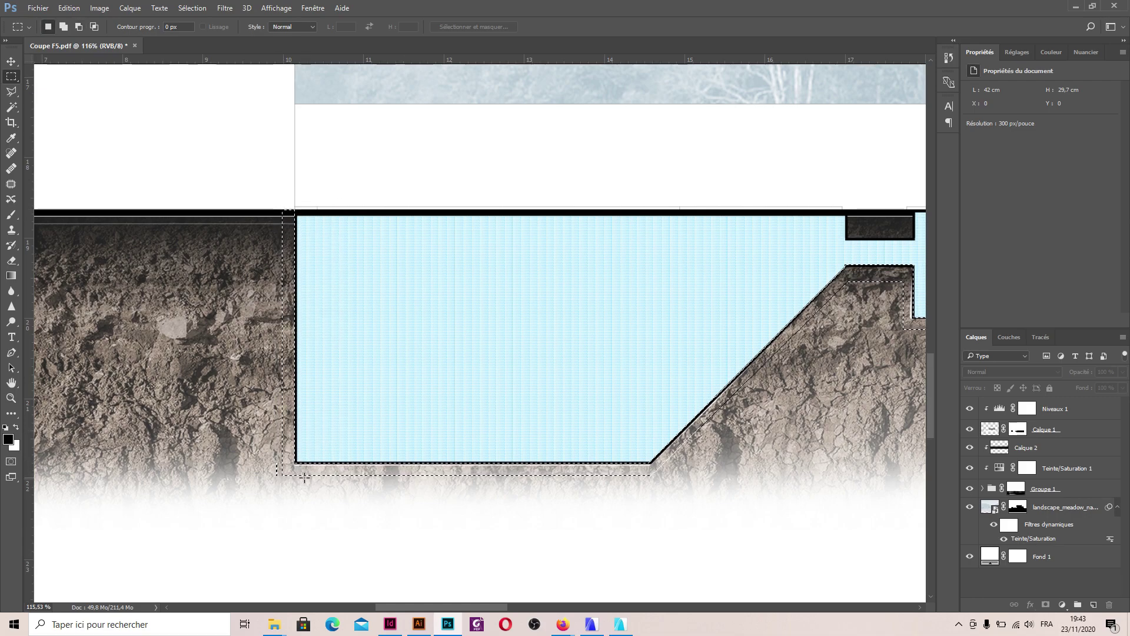
pyautogui.press('alt')
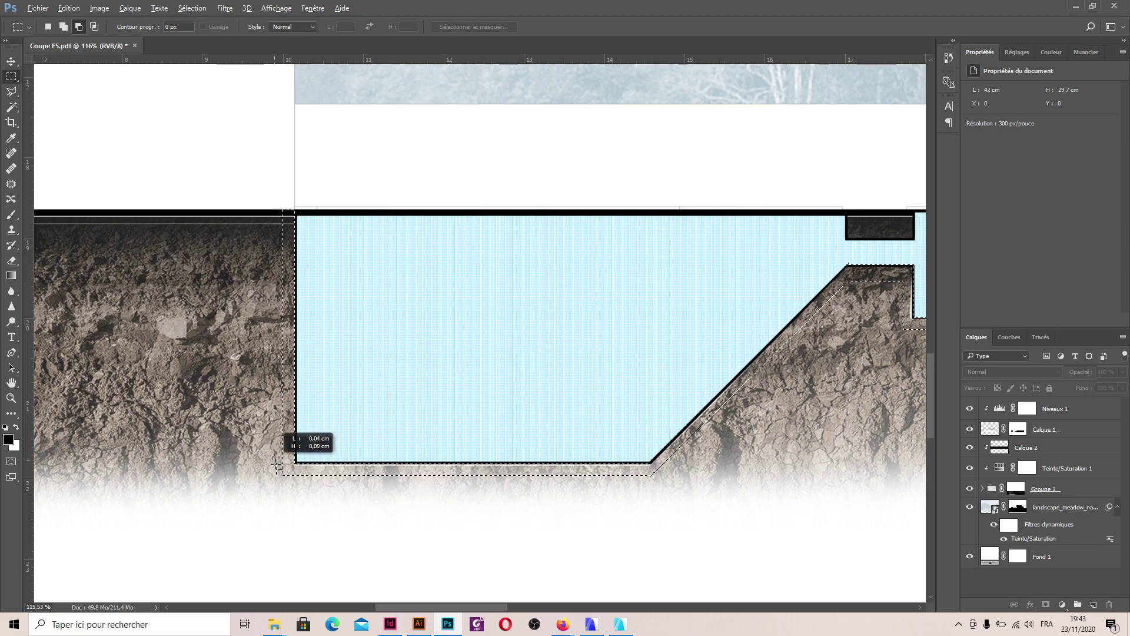
pyautogui.moveTo(279, 477); pyautogui.dragTo(280, 478)
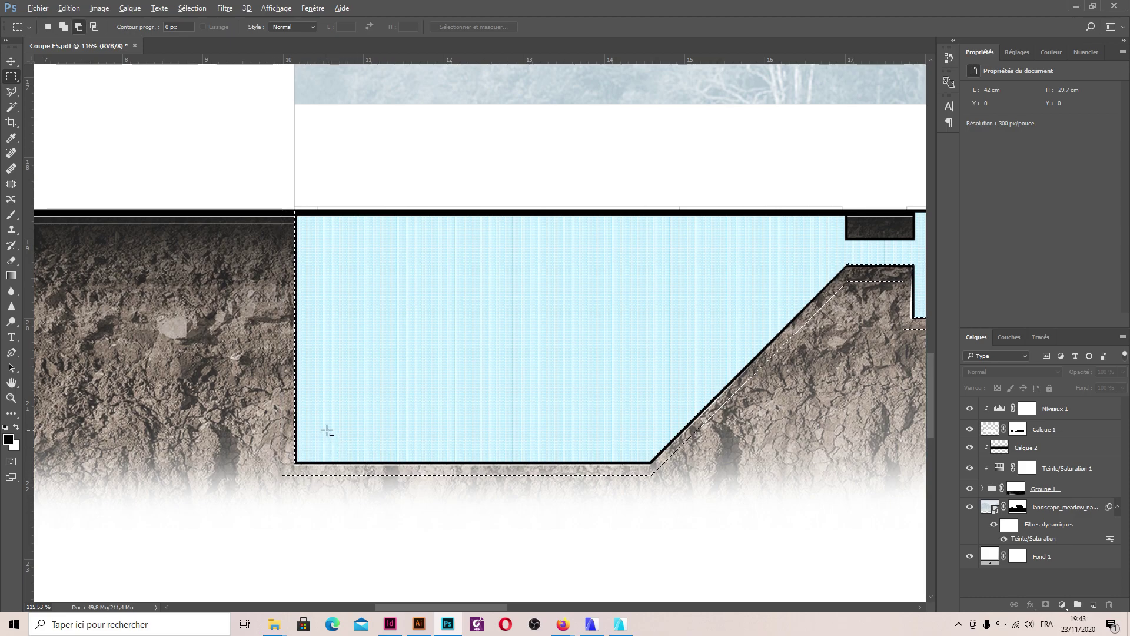
# - Add the rectangular block above the channel between the two basins to the selection
pyautogui.scroll(-3, 325, 412)
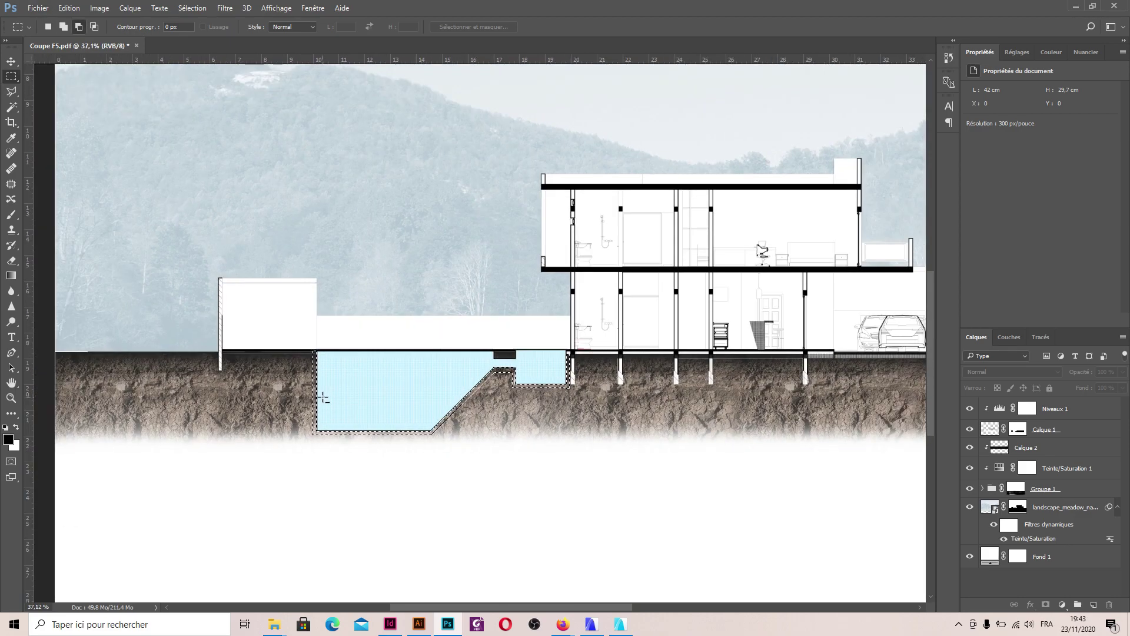
pyautogui.press('alt')
pyautogui.scroll(3, 524, 359)
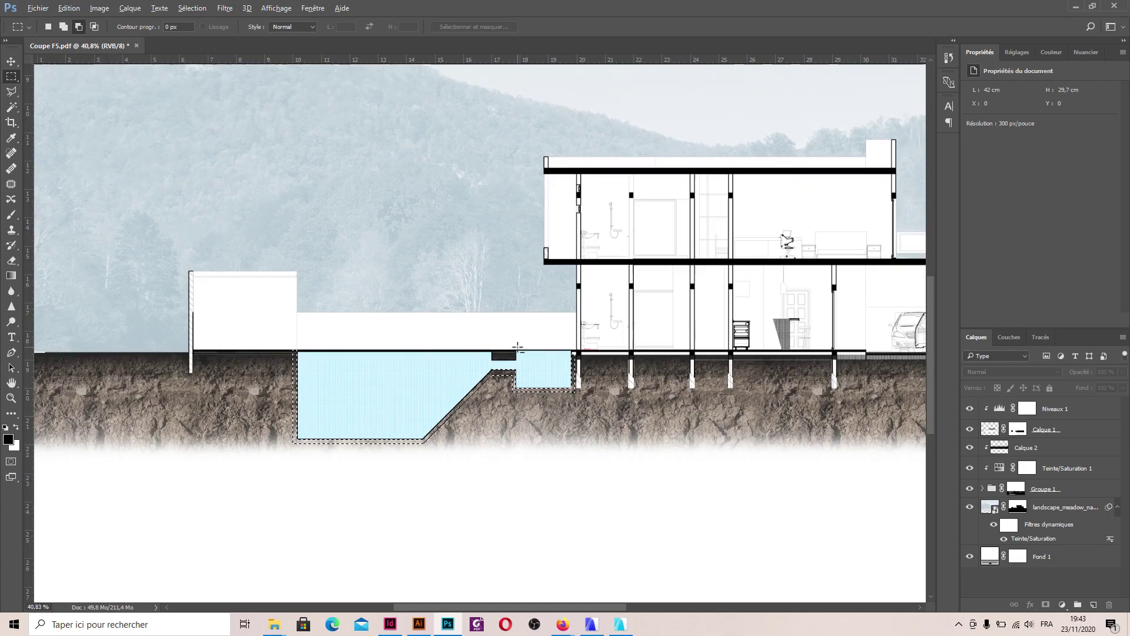
pyautogui.scroll(4, 461, 361)
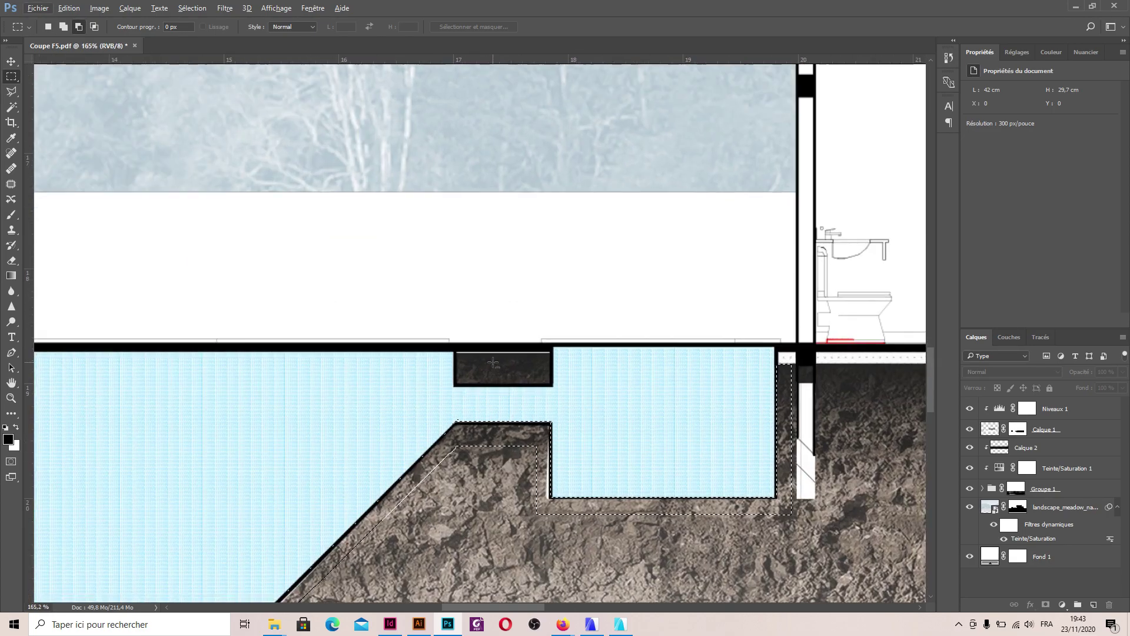
pyautogui.press('shift')
pyautogui.moveTo(456, 348); pyautogui.dragTo(550, 387)
pyautogui.scroll(-5, 409, 331)
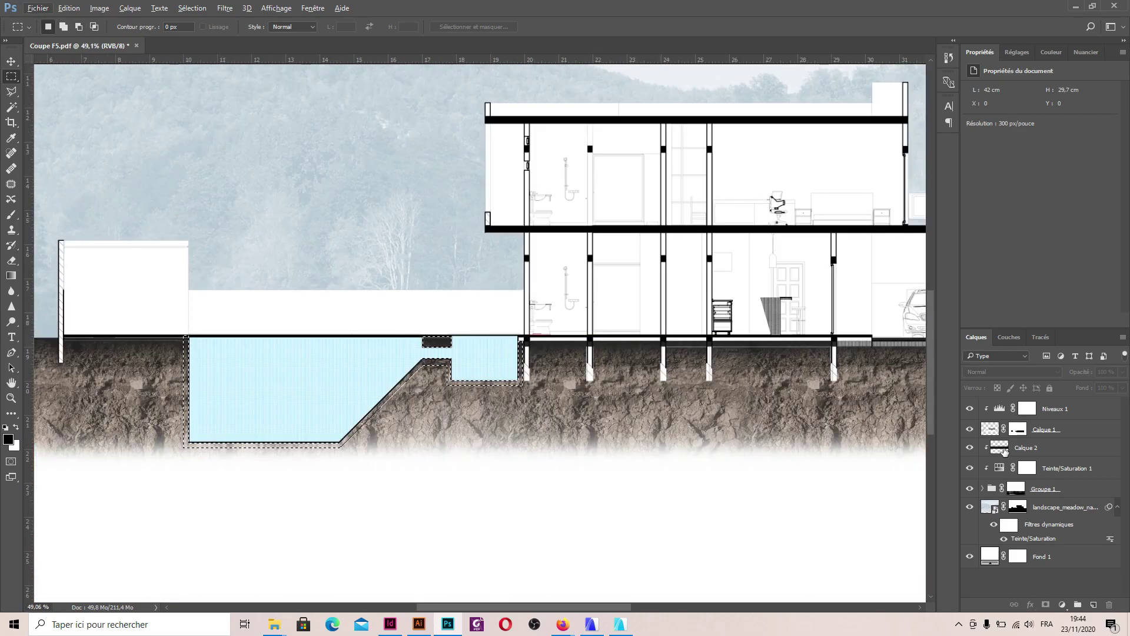
# - Create a new layer above Niveaux 1 and paint the selected pool walls black with the Brush at 100% opacity
pyautogui.click(1058, 413)
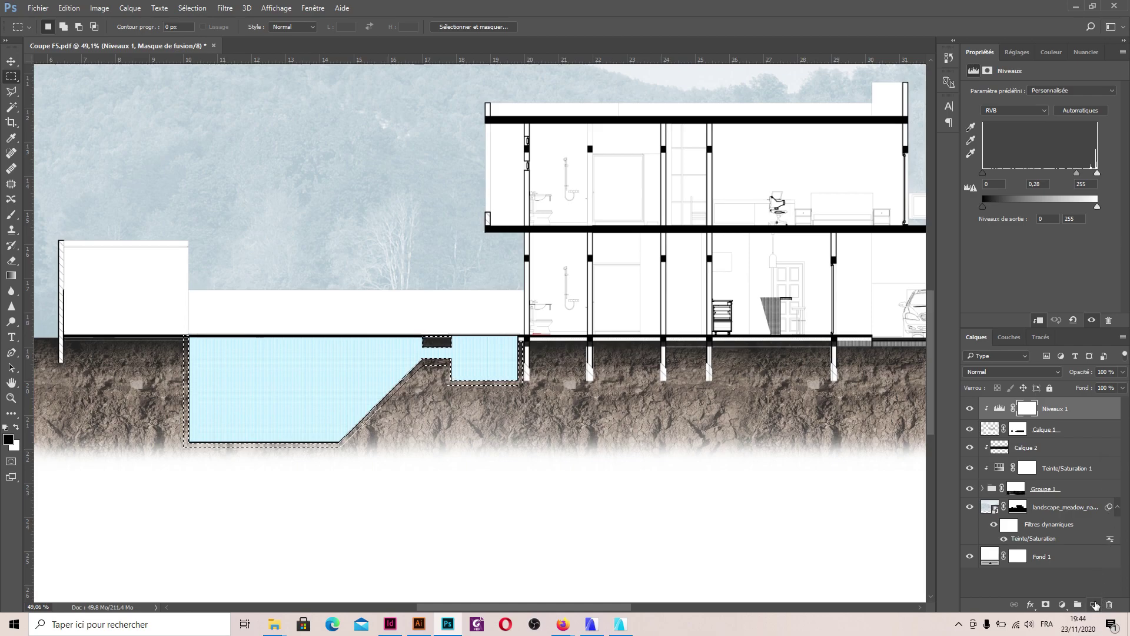
pyautogui.click(1093, 605)
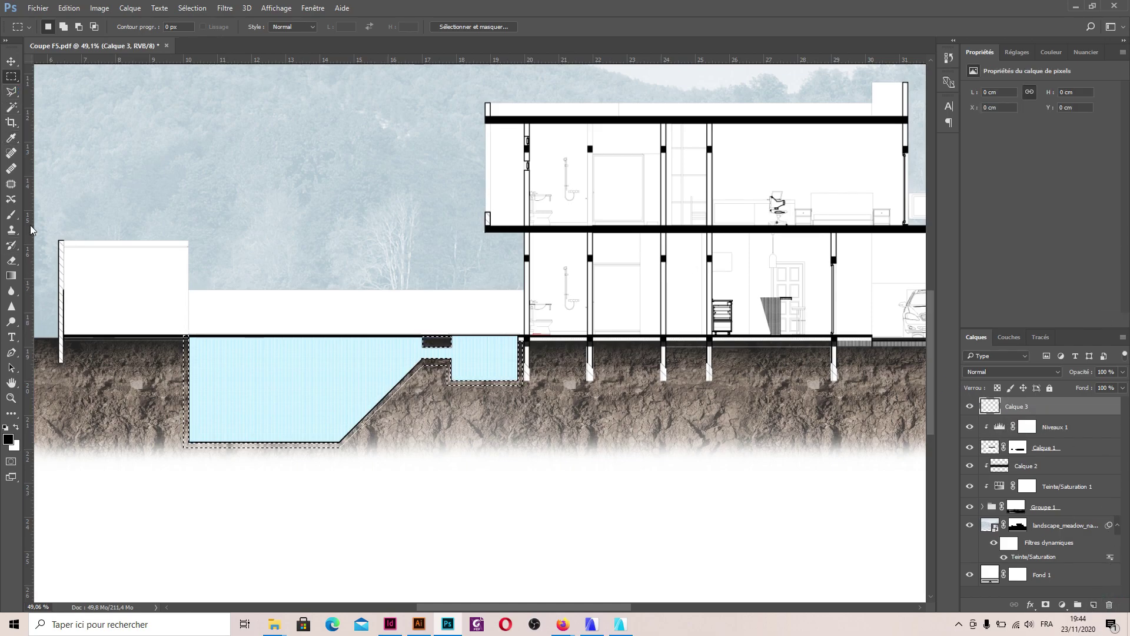
pyautogui.click(11, 214)
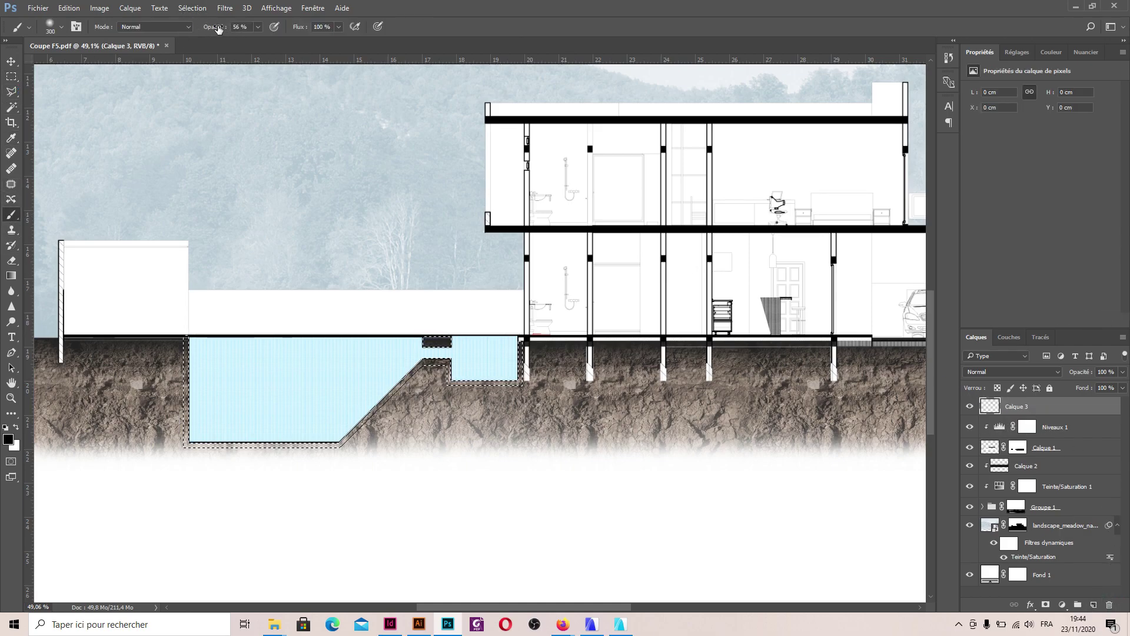
pyautogui.moveTo(218, 29); pyautogui.dragTo(441, 69)
pyautogui.moveTo(250, 382); pyautogui.dragTo(275, 383)
pyautogui.moveTo(122, 345)
pyautogui.mouseDown()
pyautogui.moveTo(175, 239)
pyautogui.moveTo(275, 354)
pyautogui.moveTo(376, 338)
pyautogui.mouseUp()
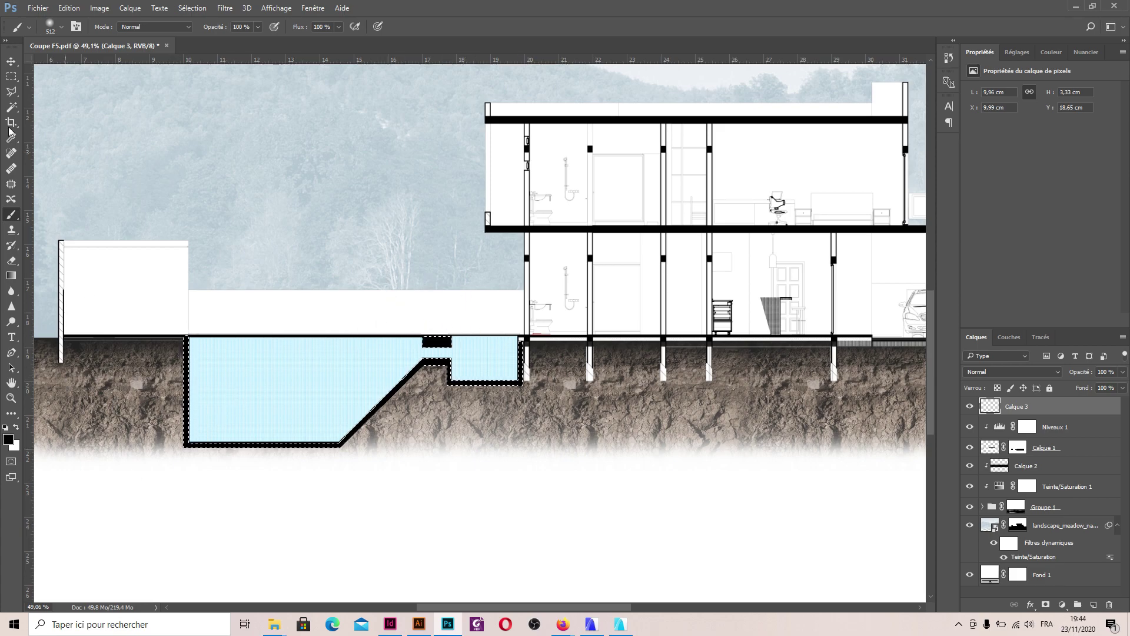
# - Clear the selection around the painted pool walls and deselect the layer
pyautogui.click(11, 61)
pyautogui.scroll(-5, 474, 321)
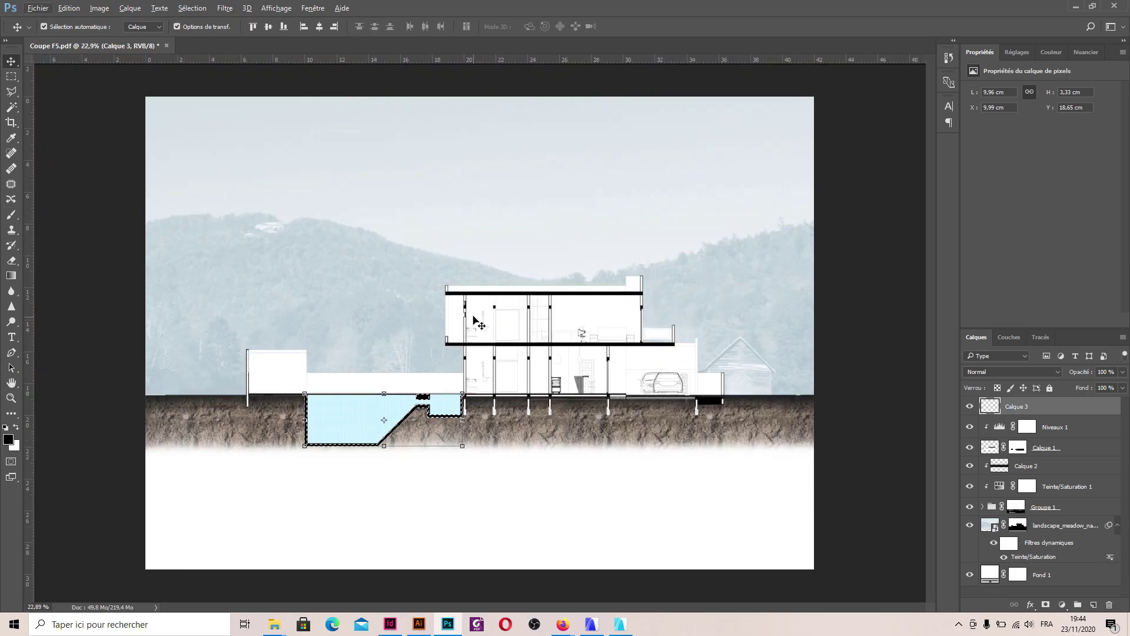
pyautogui.hotkey('ctrl', 'd')
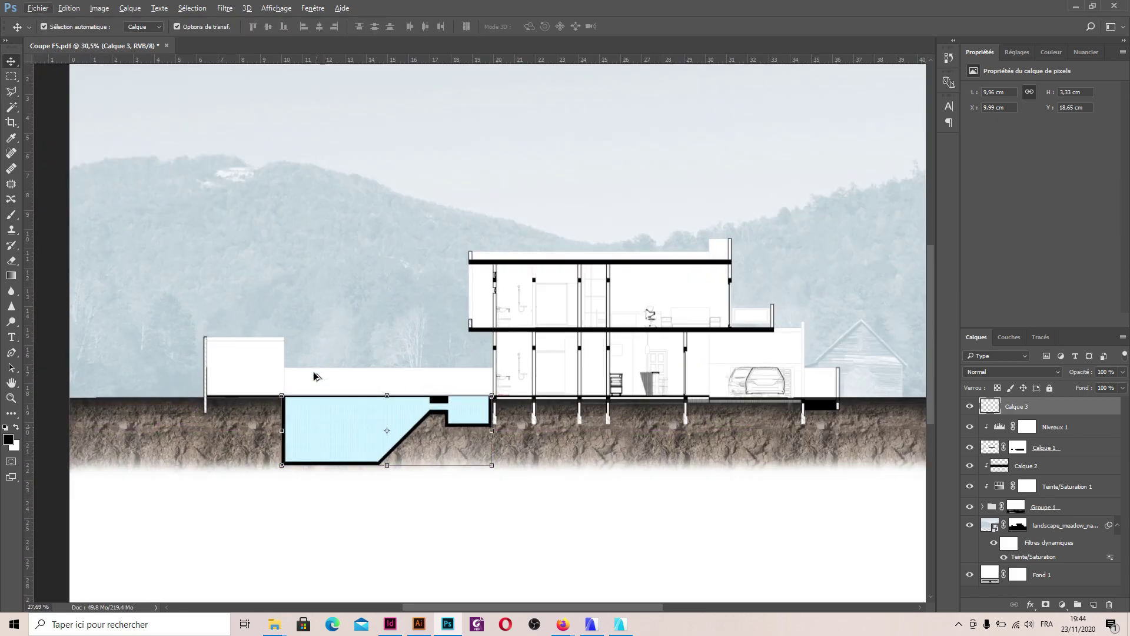
pyautogui.scroll(-2, 313, 351)
pyautogui.click(529, 576)
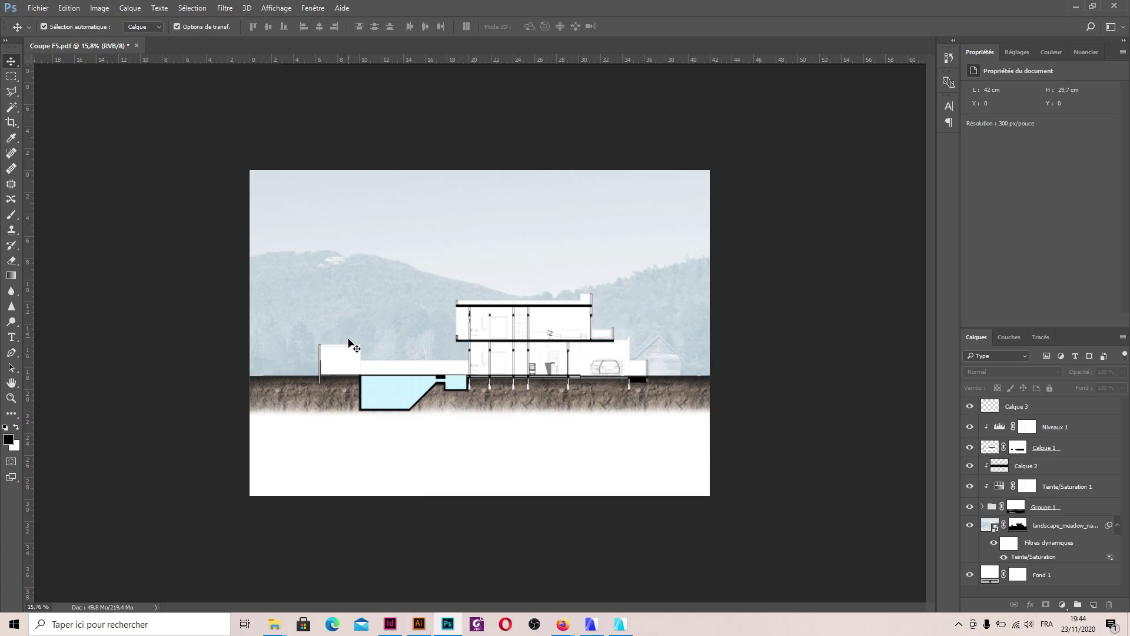
# - Select the thin ground slab strip between the far-left retaining wall and the deep pool with the Rectangular Marquee
pyautogui.scroll(8, 383, 384)
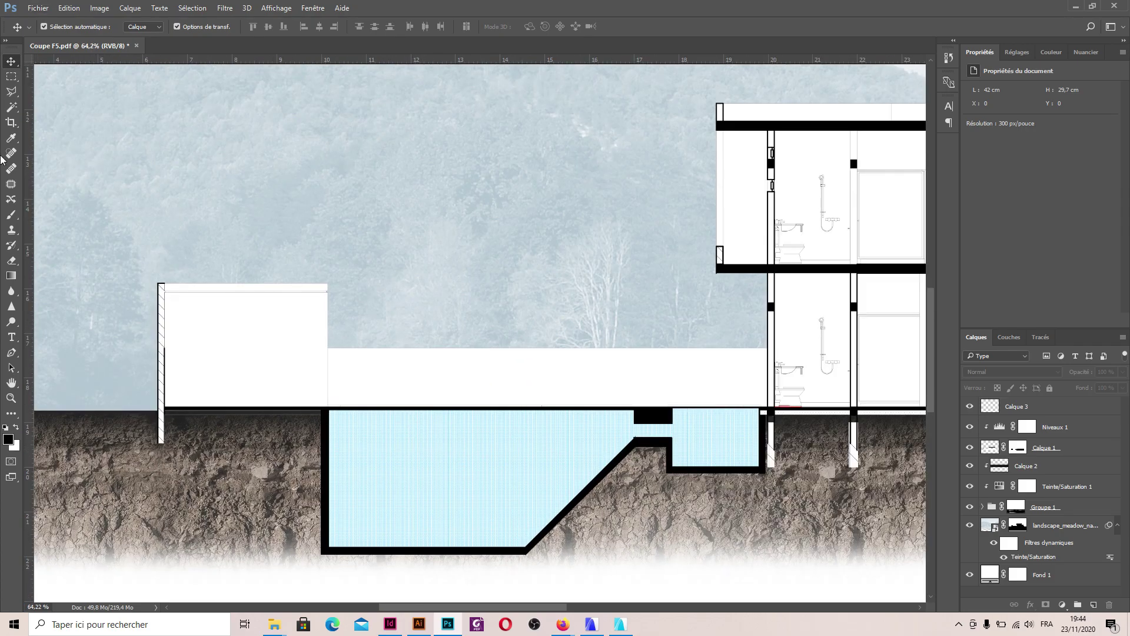
pyautogui.click(11, 76)
pyautogui.scroll(3, 203, 400)
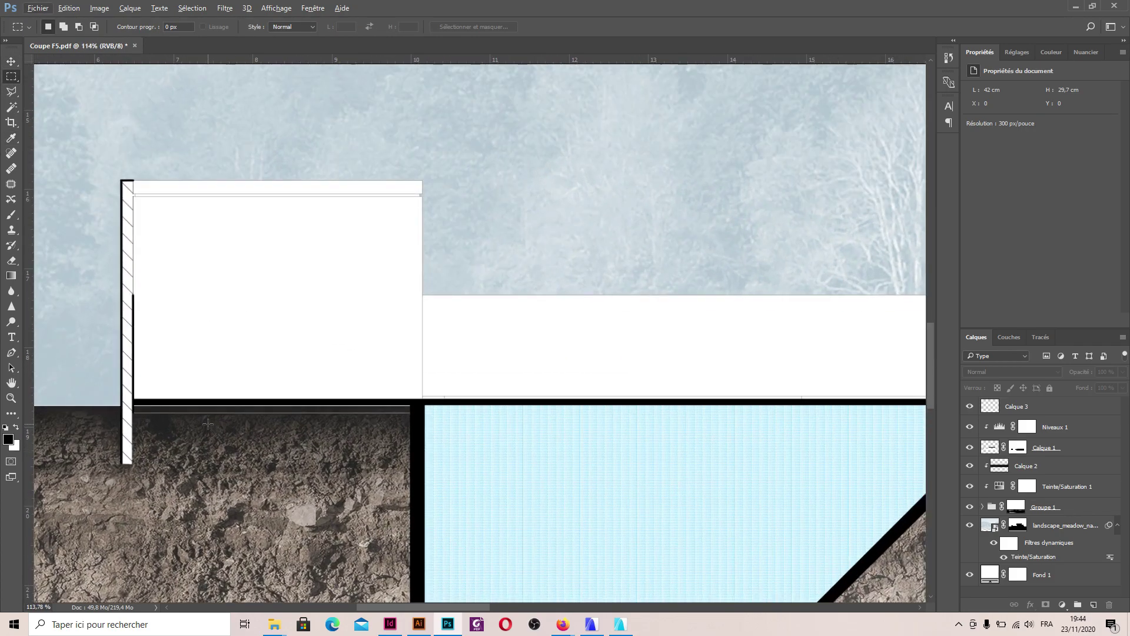
pyautogui.moveTo(131, 399); pyautogui.dragTo(410, 411)
# - Examine the ground slabs beneath the house, garage and right-hand boundary wall for other cut areas
pyautogui.scroll(-6, 203, 391)
pyautogui.scroll(-2, 190, 378)
pyautogui.scroll(6, 810, 423)
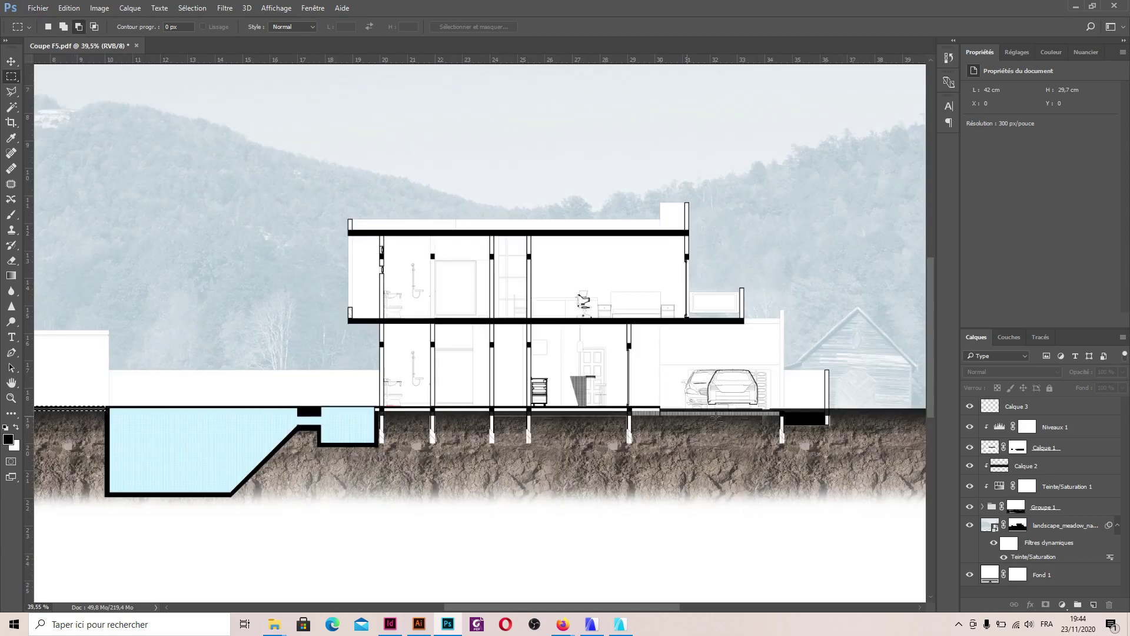
pyautogui.scroll(4, 811, 423)
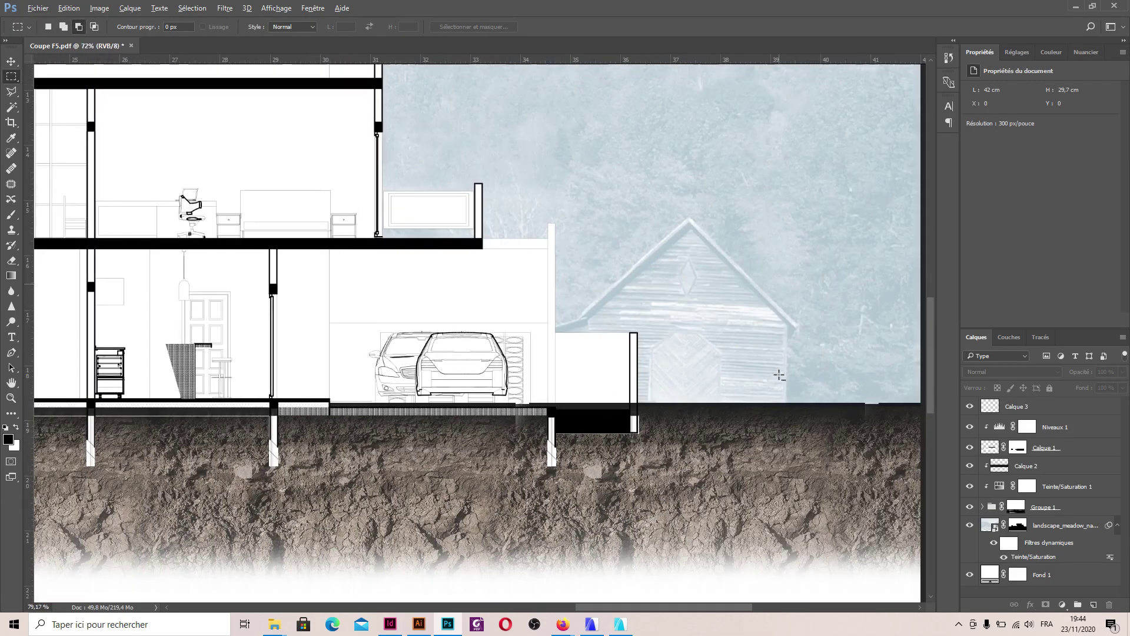
pyautogui.press('alt')
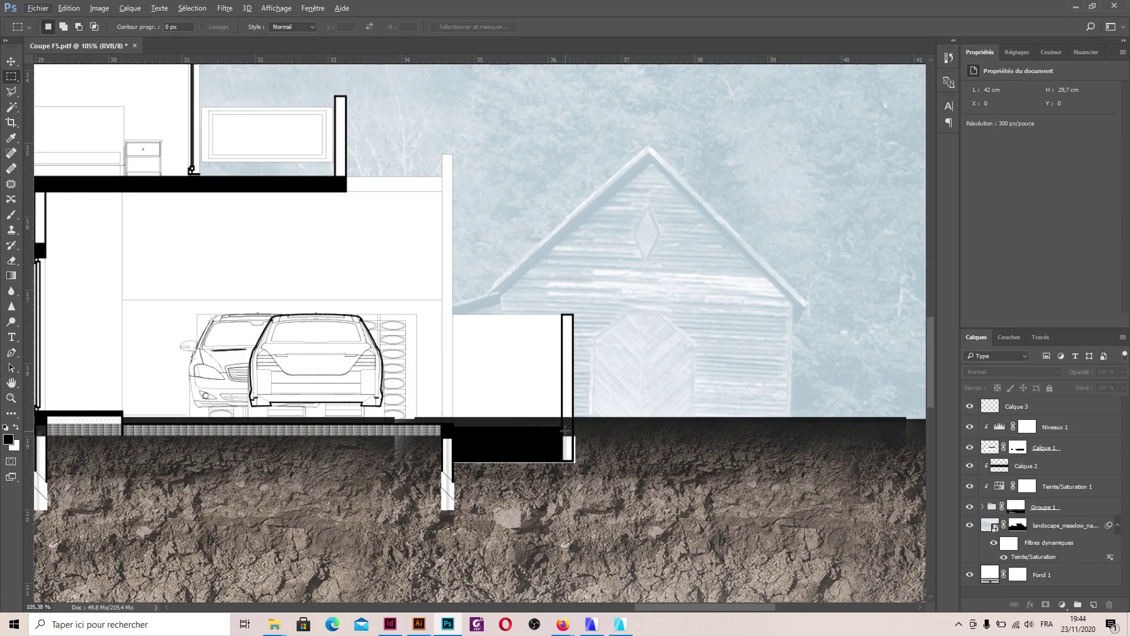
pyautogui.scroll(-4, 739, 449)
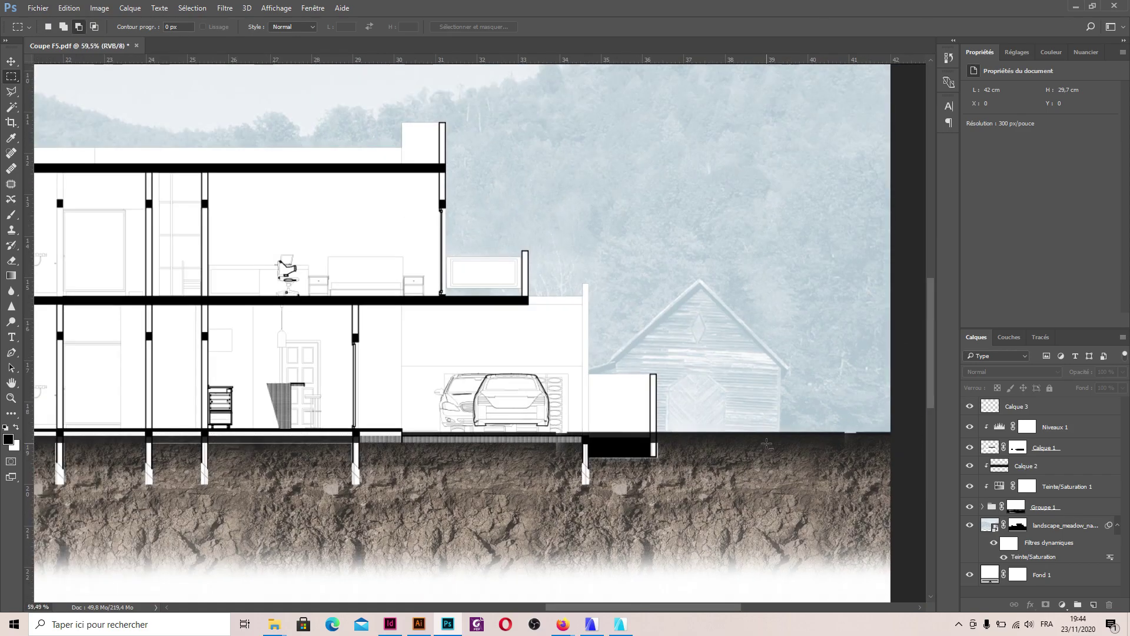
pyautogui.scroll(1, 736, 447)
pyautogui.scroll(-1, 729, 446)
pyautogui.scroll(-2, 730, 446)
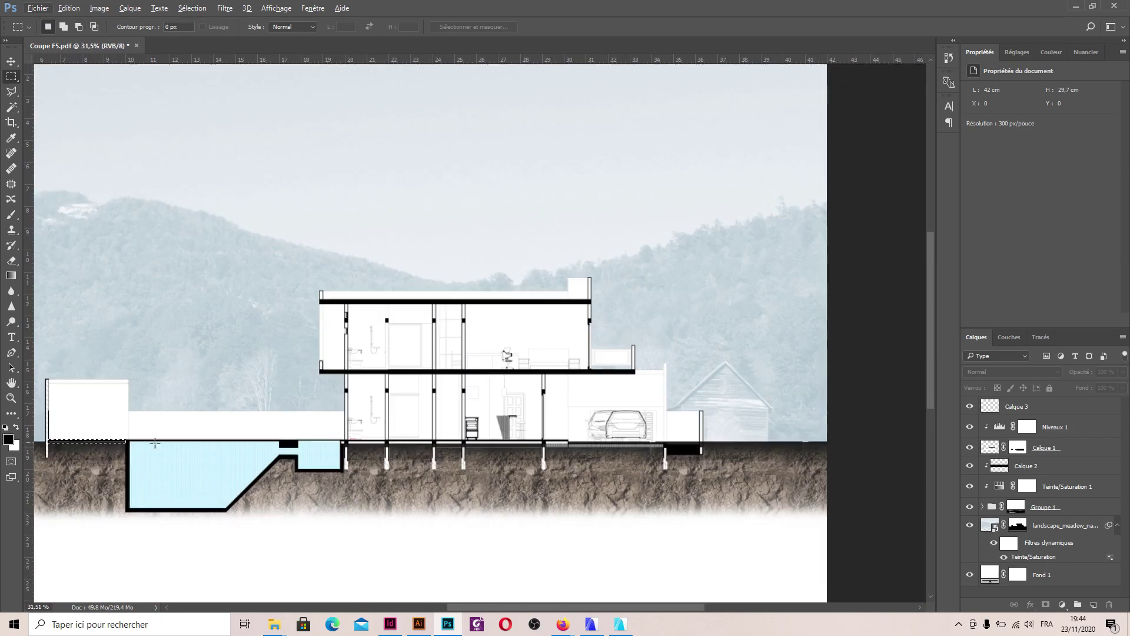
# - Paint the selected slab strip beside the deep pool black on layer Calque 3 with the Brush and clear the selection
pyautogui.scroll(3, 352, 354)
pyautogui.scroll(1, 352, 354)
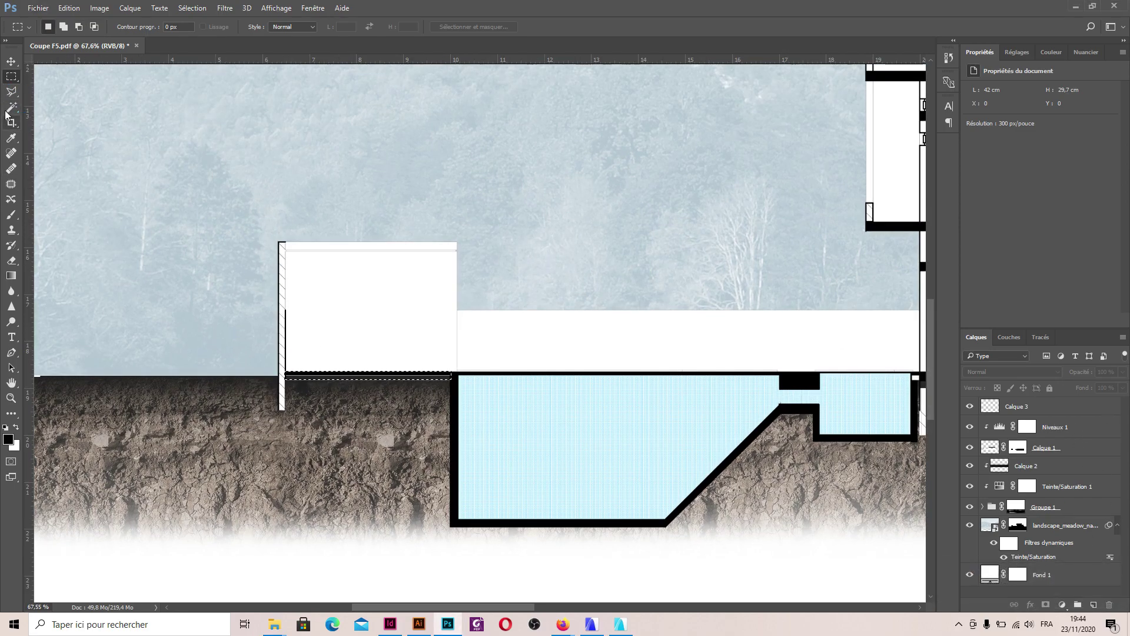
pyautogui.click(11, 214)
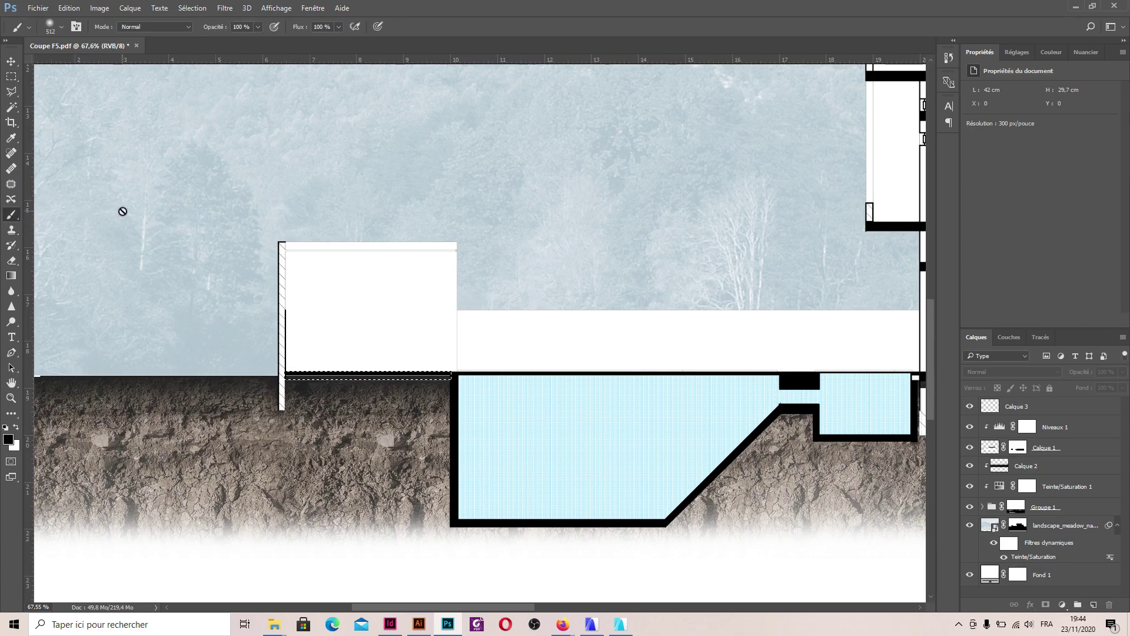
pyautogui.click(1036, 406)
pyautogui.moveTo(522, 383)
pyautogui.mouseDown()
pyautogui.moveTo(177, 406)
pyautogui.moveTo(527, 373)
pyautogui.mouseUp()
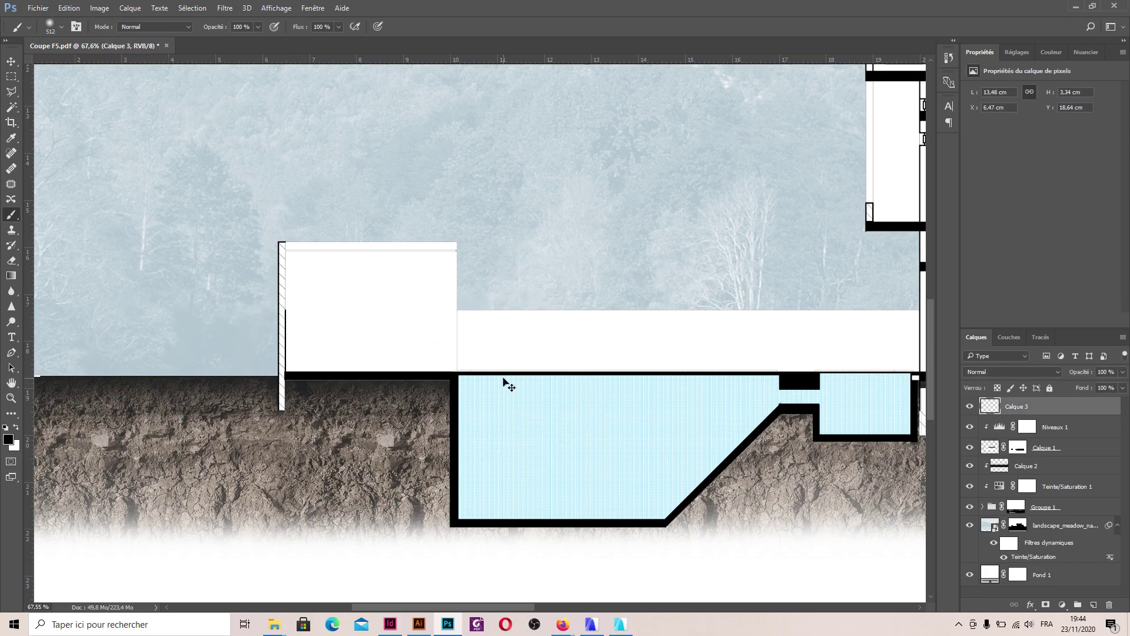
# - Examine the pool basins and the blackened walls and slab within the whole section
pyautogui.scroll(-5, 344, 364)
pyautogui.scroll(-3, 343, 363)
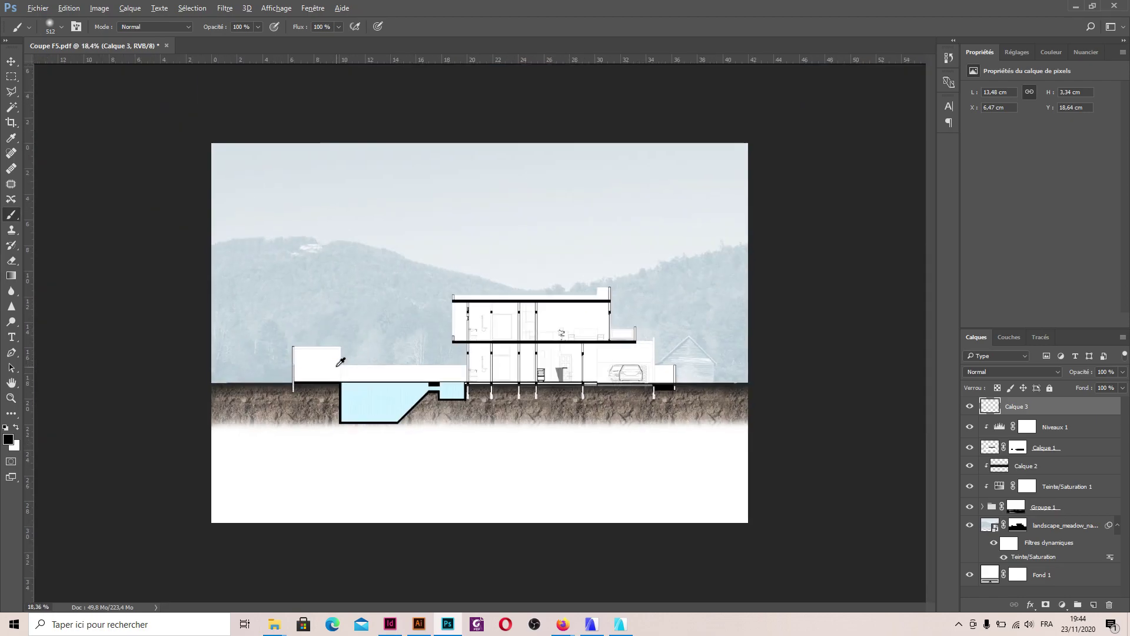
pyautogui.scroll(4, 286, 351)
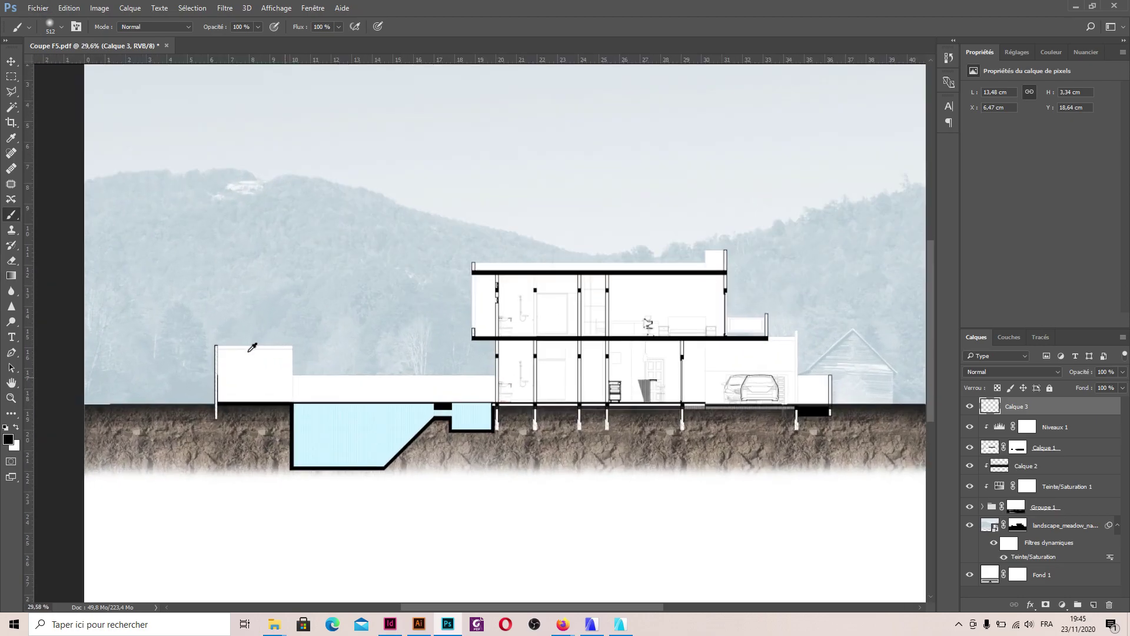
pyautogui.scroll(-2, 255, 348)
pyautogui.scroll(5, 283, 371)
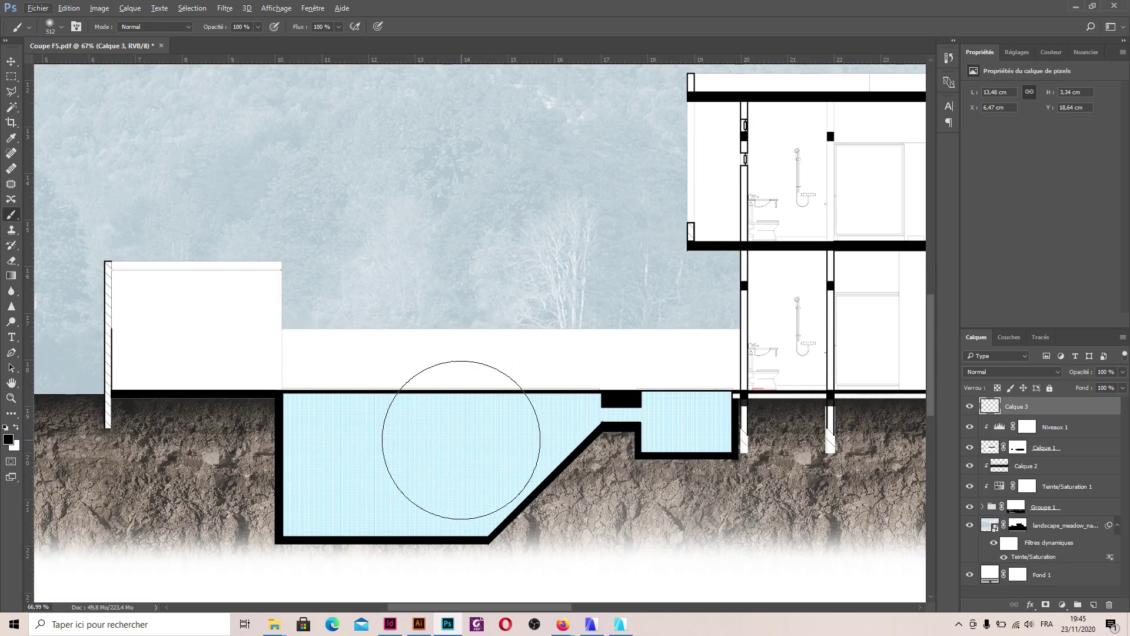
pyautogui.scroll(-2, 389, 422)
pyautogui.scroll(-2, 389, 421)
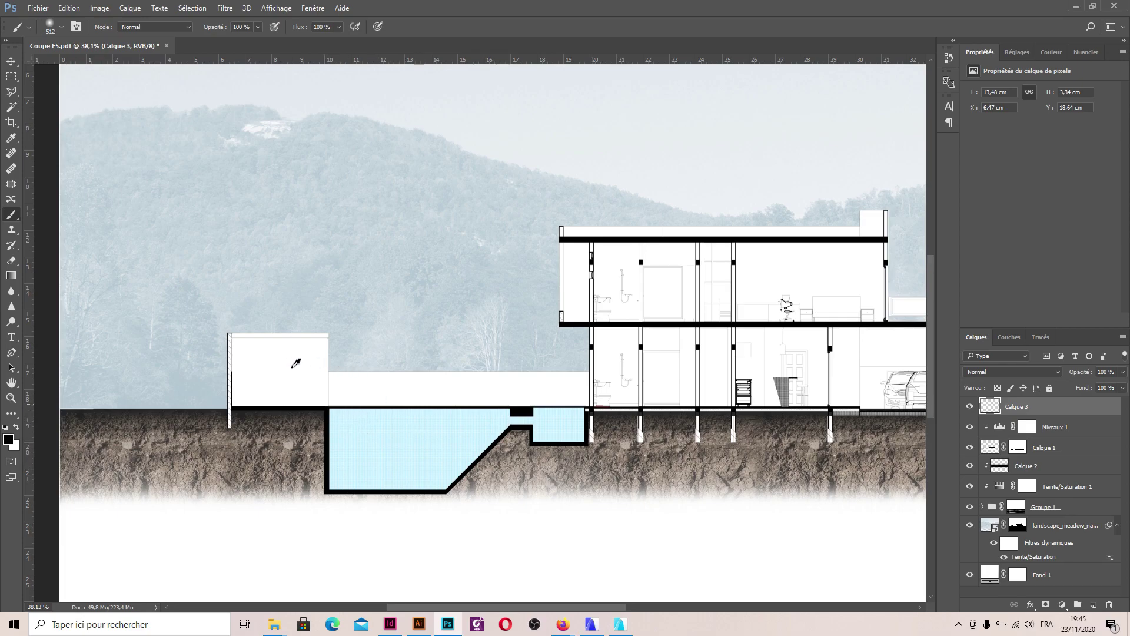
# - Switch to the Firefox window with the Google Images search and search for "eau coupé"
pyautogui.moveTo(562, 622)
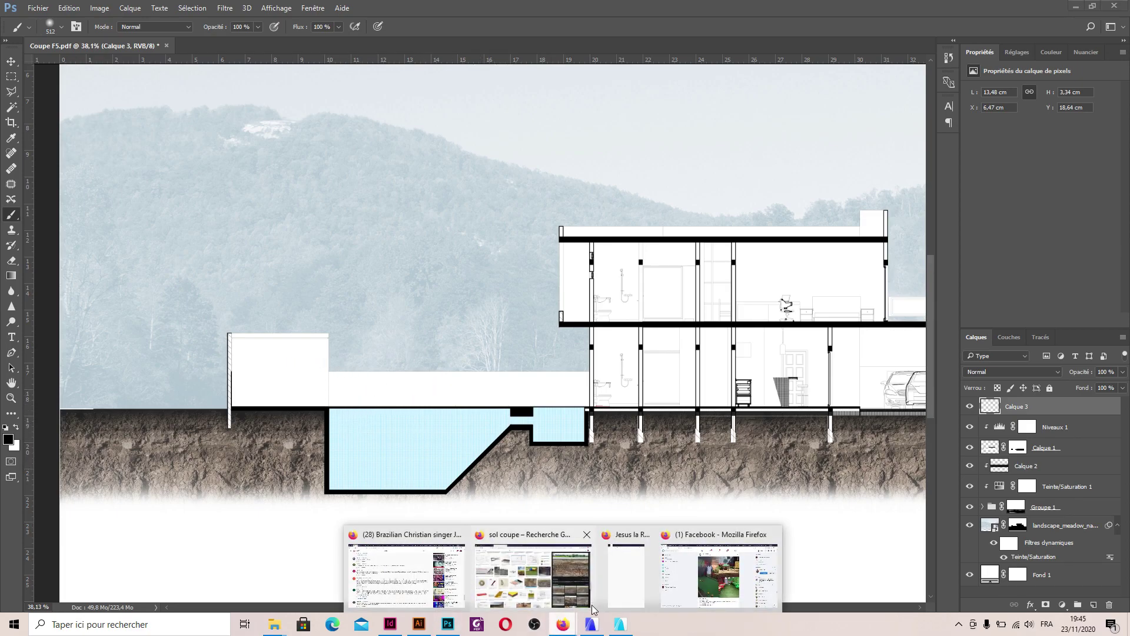
pyautogui.click(573, 589)
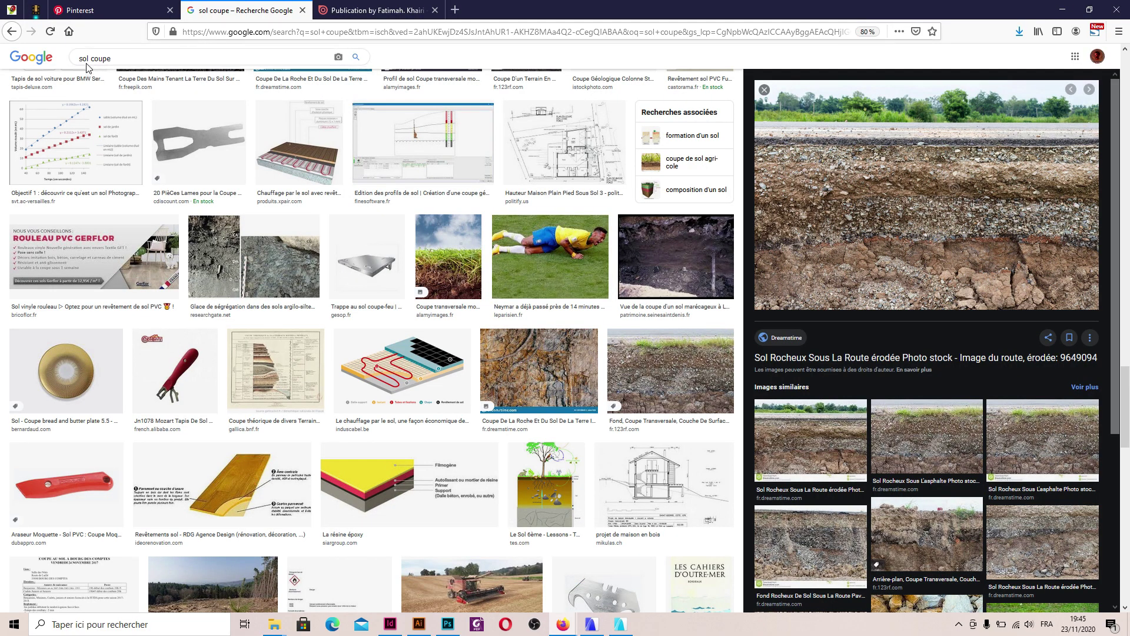
pyautogui.moveTo(88, 59); pyautogui.dragTo(59, 65)
pyautogui.write('eau')
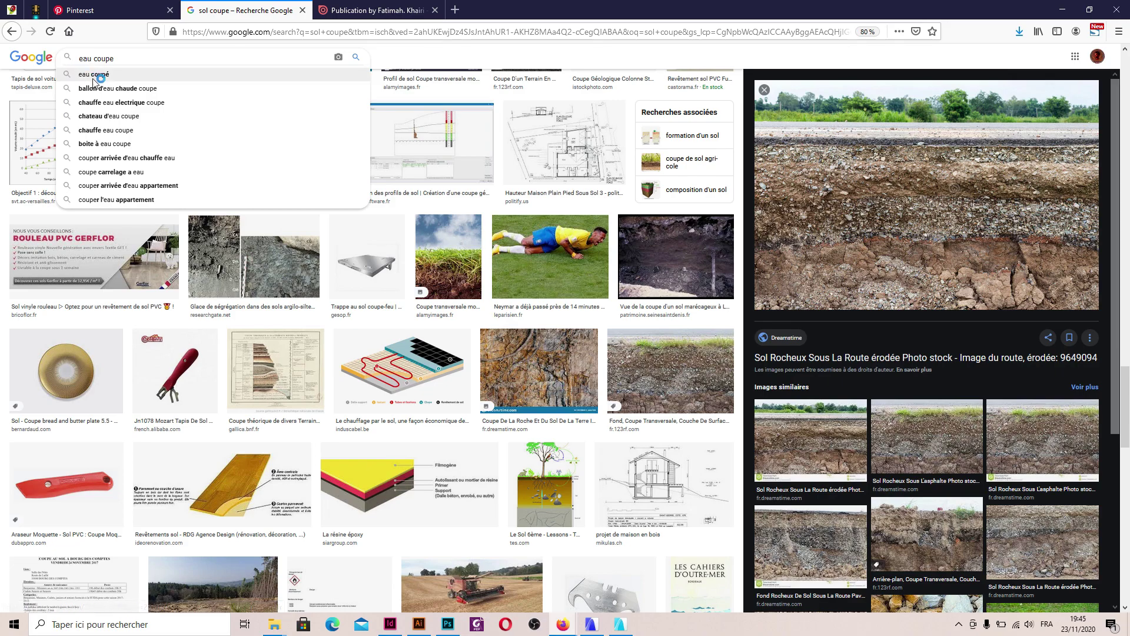
pyautogui.click(93, 75)
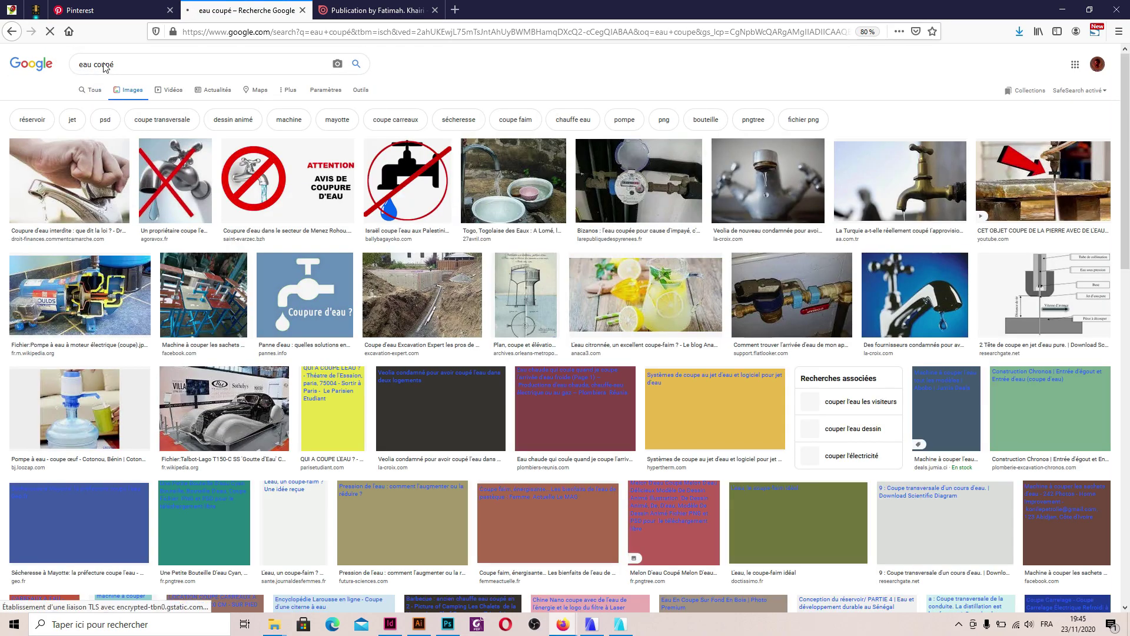
# - Correct the image search to "eau coupe" and browse the results for a water texture
pyautogui.moveTo(113, 63); pyautogui.dragTo(96, 64)
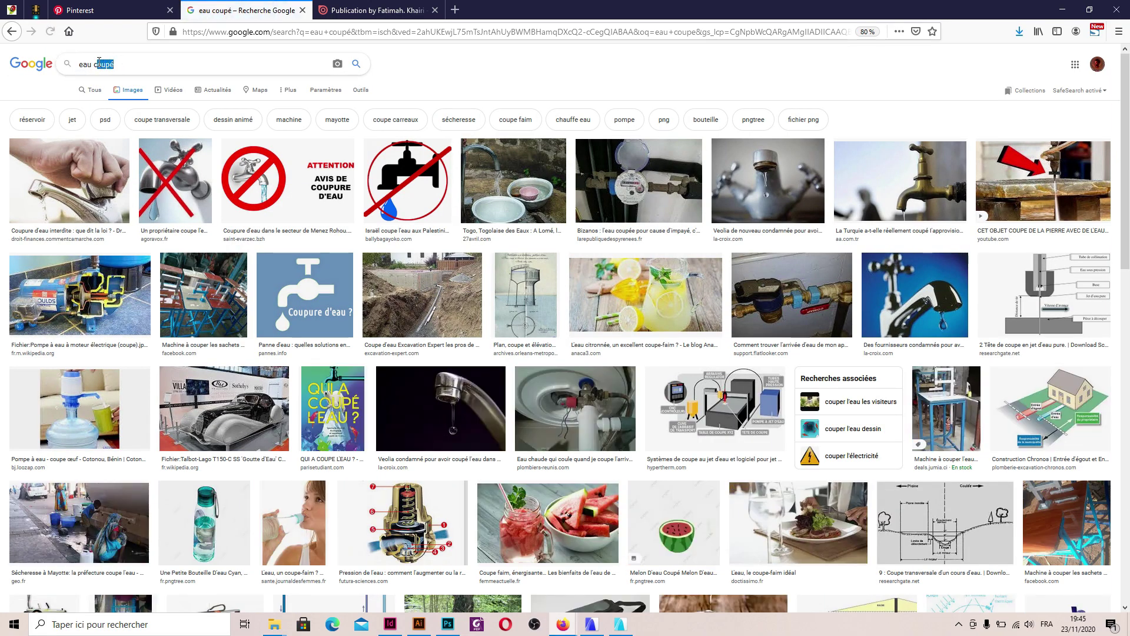
pyautogui.write('oupe')
pyautogui.press('Return')
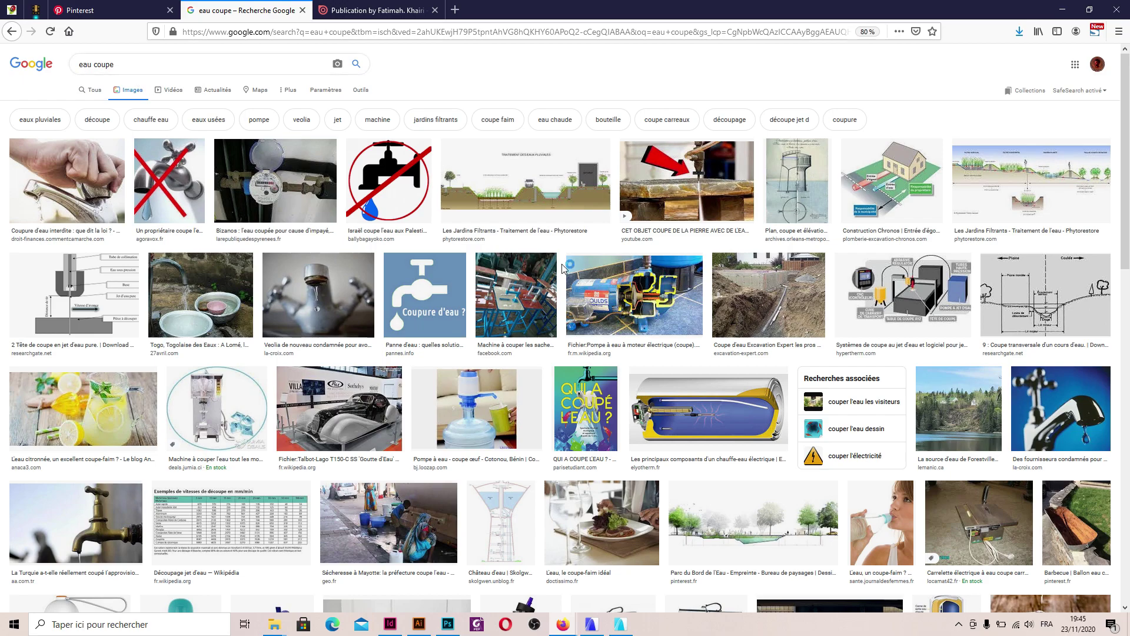
pyautogui.scroll(-3, 562, 273)
pyautogui.scroll(-6, 562, 272)
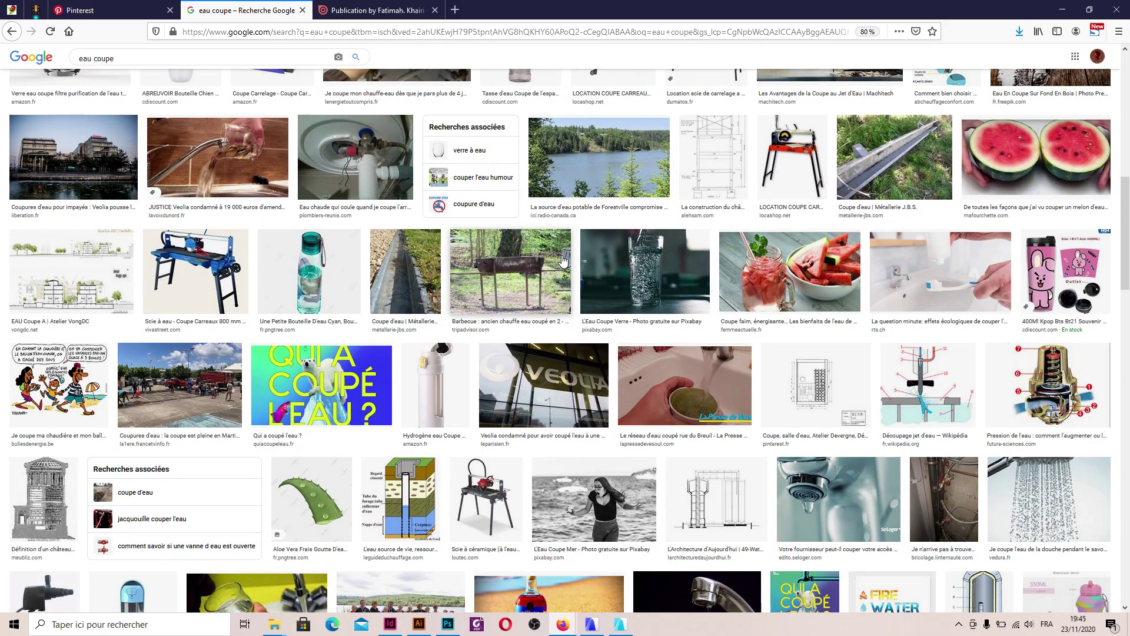
pyautogui.scroll(-4, 563, 264)
# - Refine the image search to "eau en coupe"
pyautogui.scroll(4, 563, 259)
pyautogui.scroll(10, 563, 259)
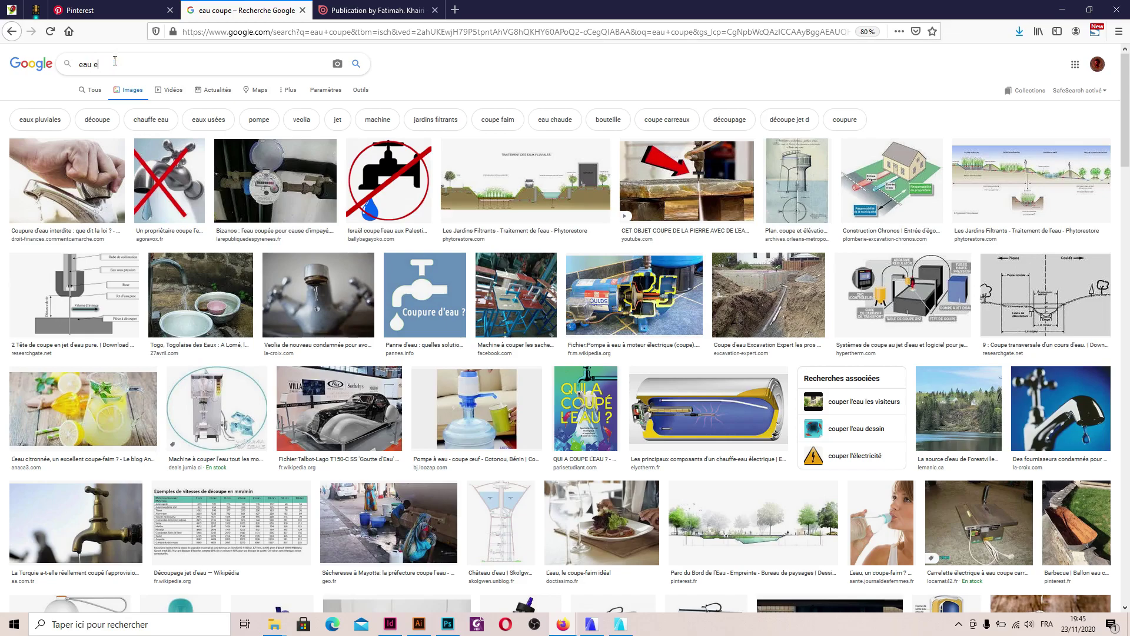
pyautogui.write('en coupe')
pyautogui.press('Return')
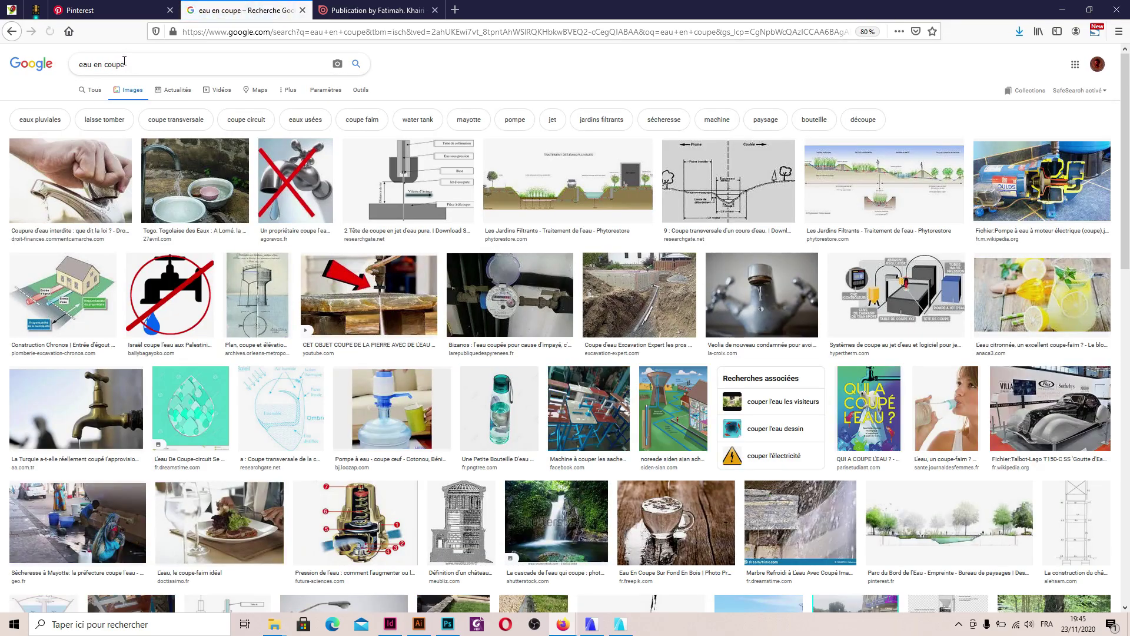
# - Search images for "coupe piscine" and browse the results for a pool water reference
pyautogui.moveTo(138, 62); pyautogui.dragTo(70, 61)
pyautogui.write('coup')
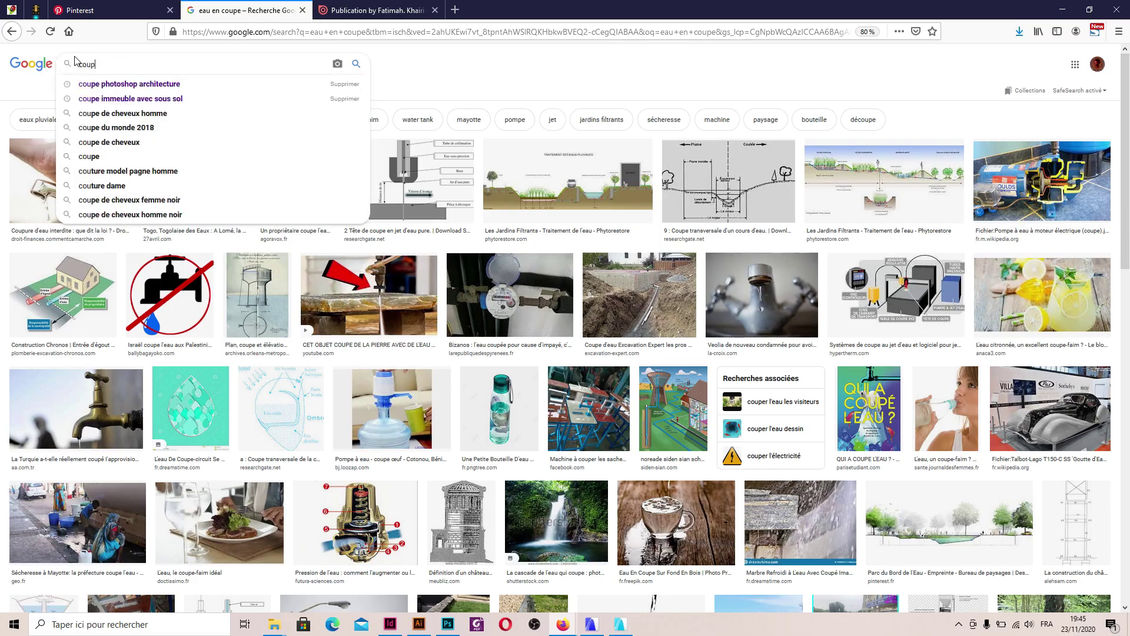
pyautogui.write('e piscine')
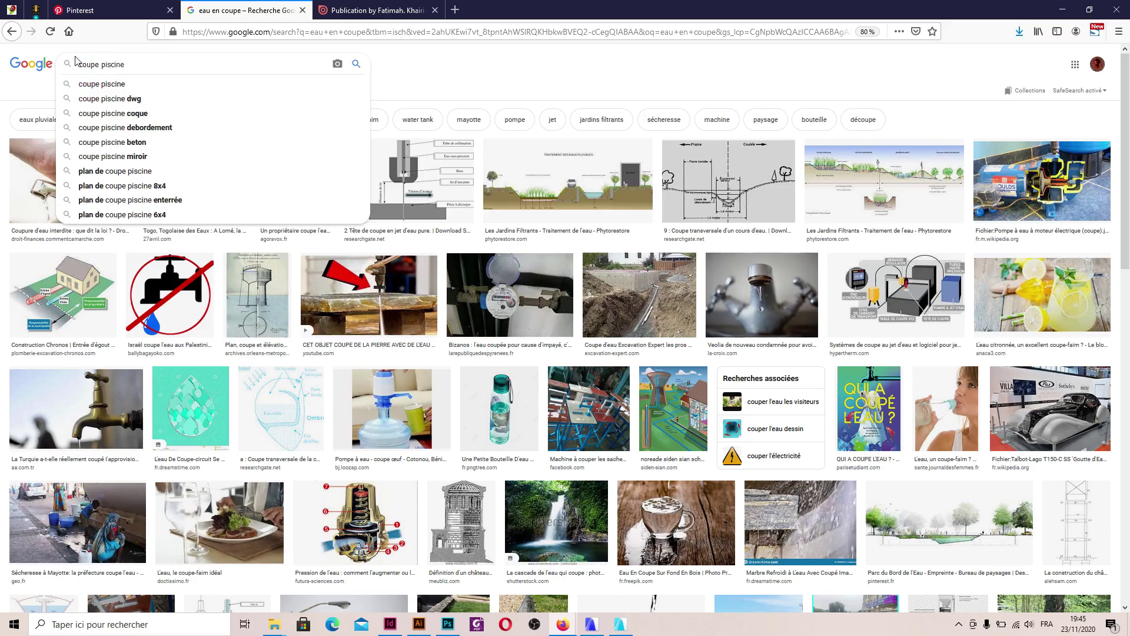
pyautogui.press('Return')
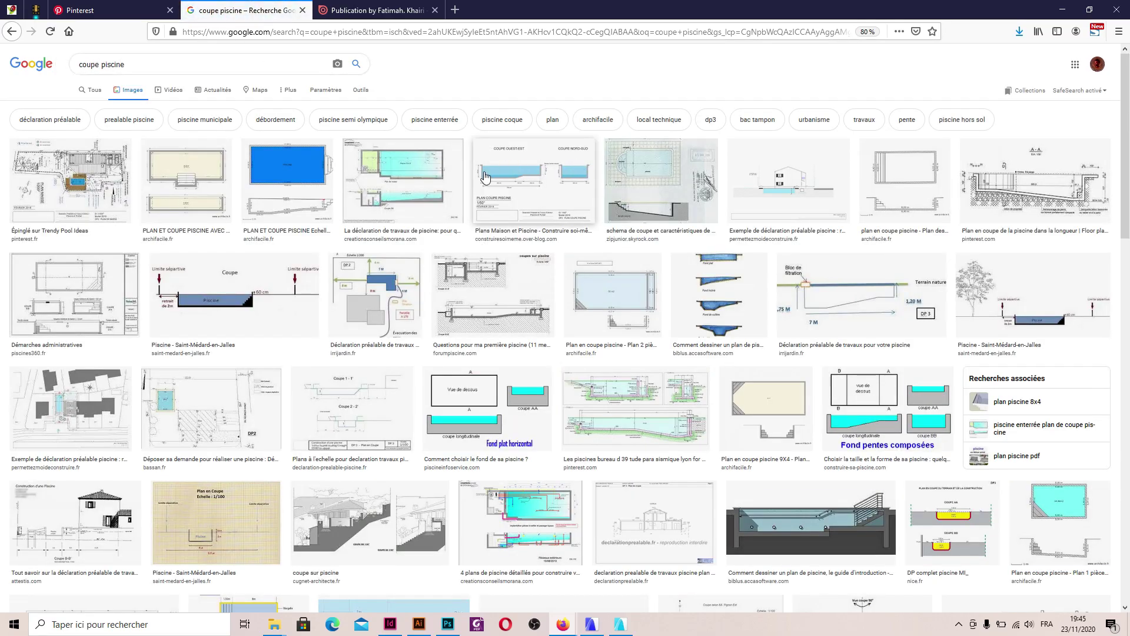
pyautogui.scroll(-3, 592, 240)
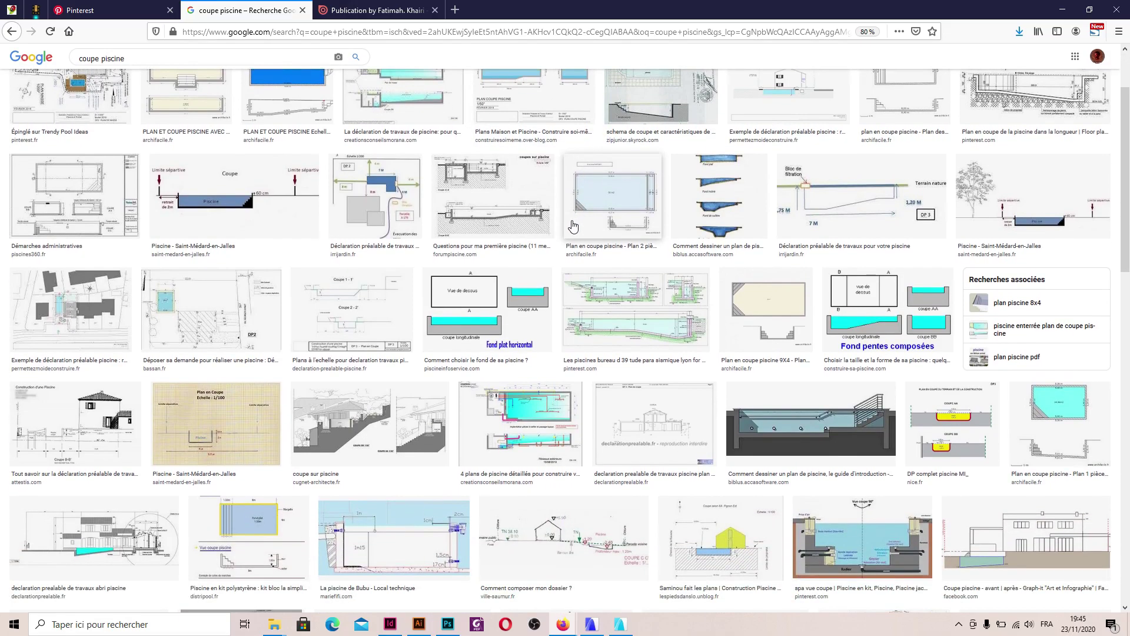
pyautogui.scroll(-4, 569, 220)
pyautogui.scroll(6, 580, 239)
pyautogui.scroll(-5, 565, 245)
pyautogui.scroll(-6, 572, 251)
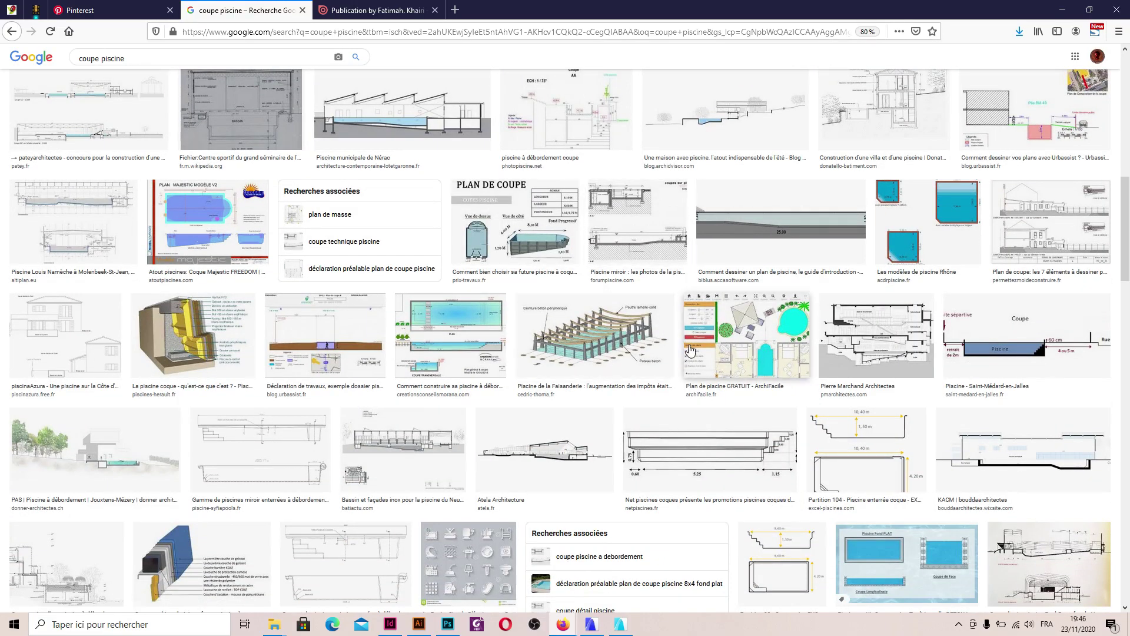
pyautogui.scroll(-5, 690, 350)
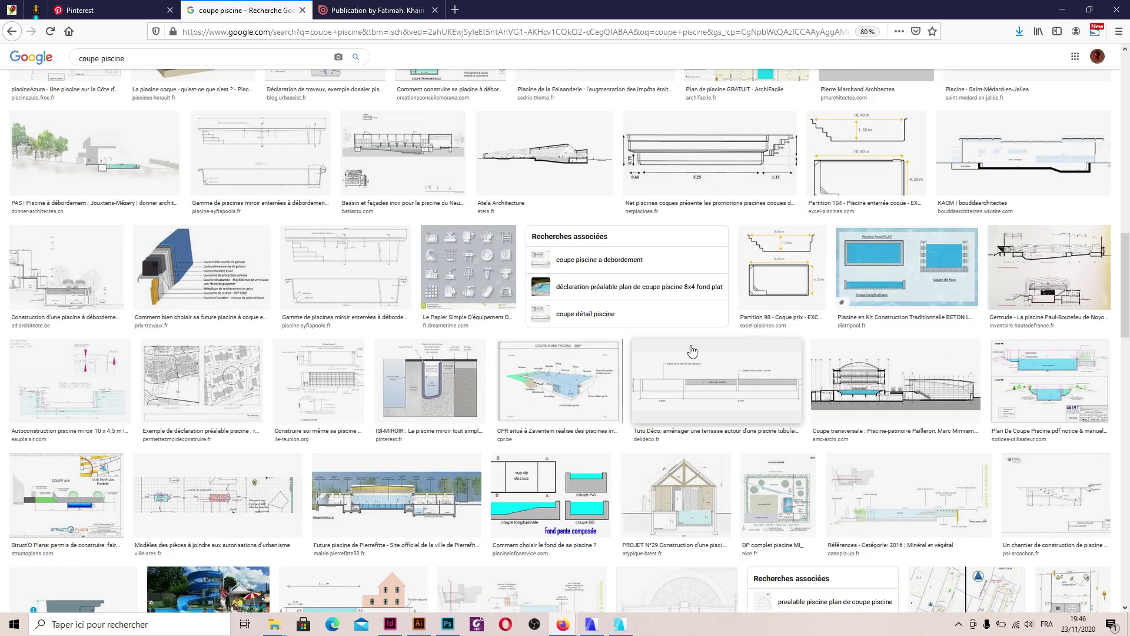
pyautogui.scroll(15, 692, 351)
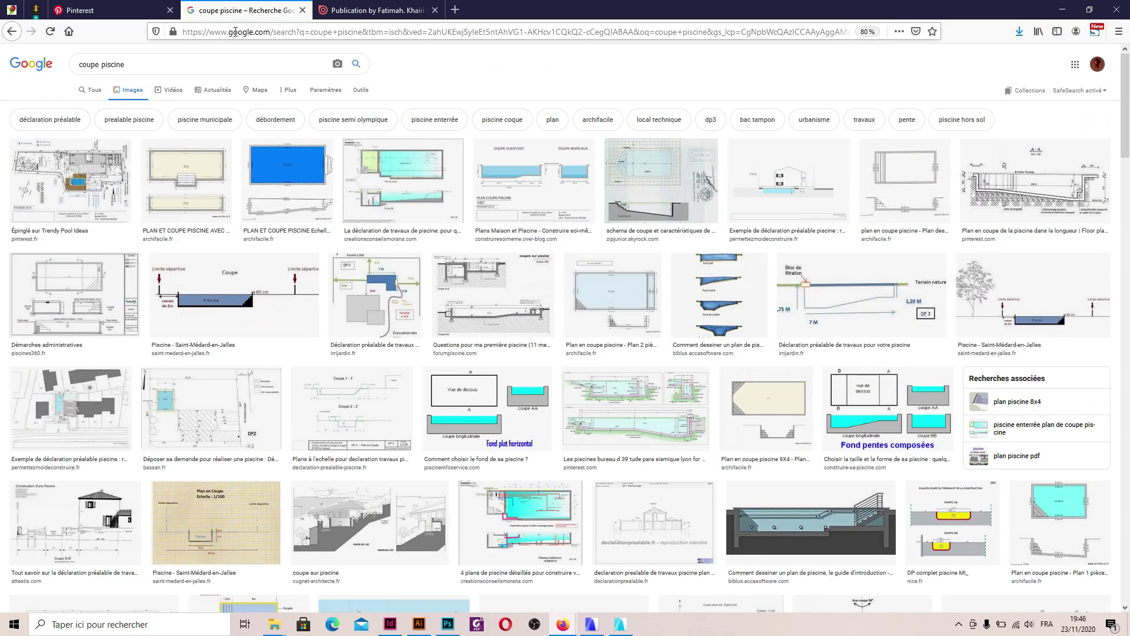
# - Preview the BibLus image of the four pool bottom profiles and look through the surrounding results
pyautogui.tripleClick(153, 65)
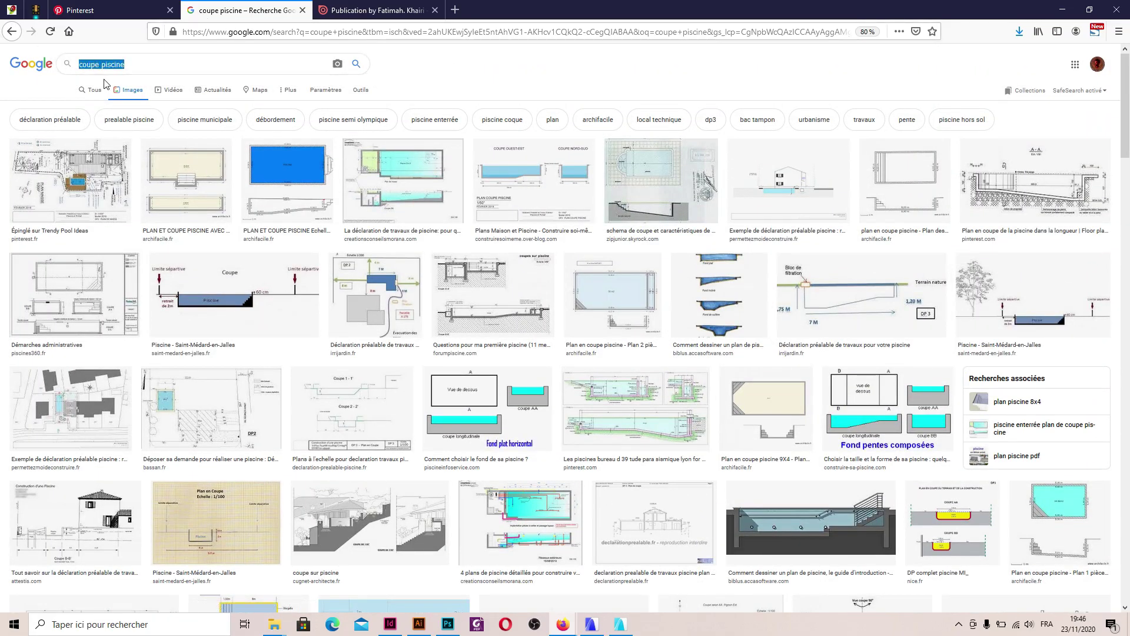
pyautogui.click(713, 276)
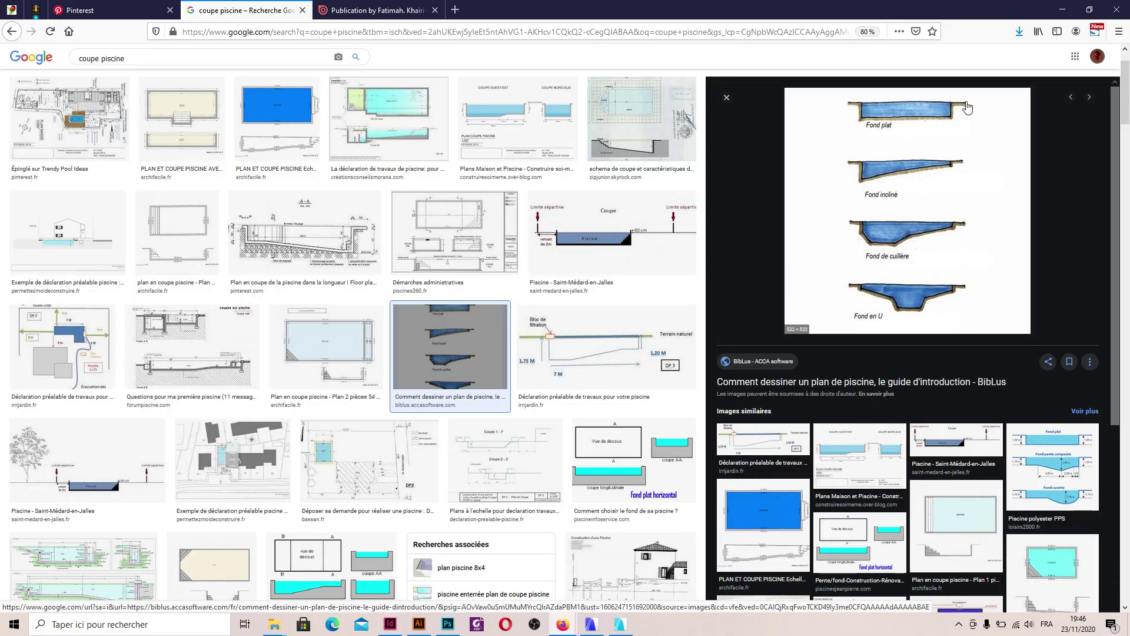
pyautogui.scroll(-5, 938, 164)
pyautogui.scroll(6, 938, 176)
# - Search images for "ocean profondeur" and browse the results for an underwater texture
pyautogui.tripleClick(129, 65)
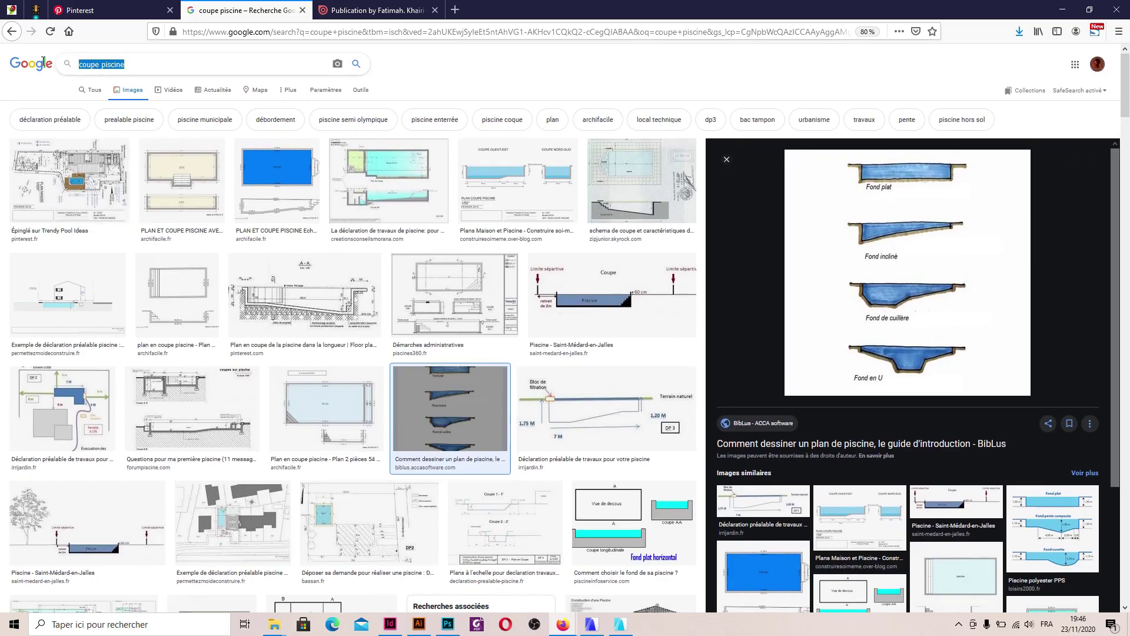
pyautogui.write('ocena')
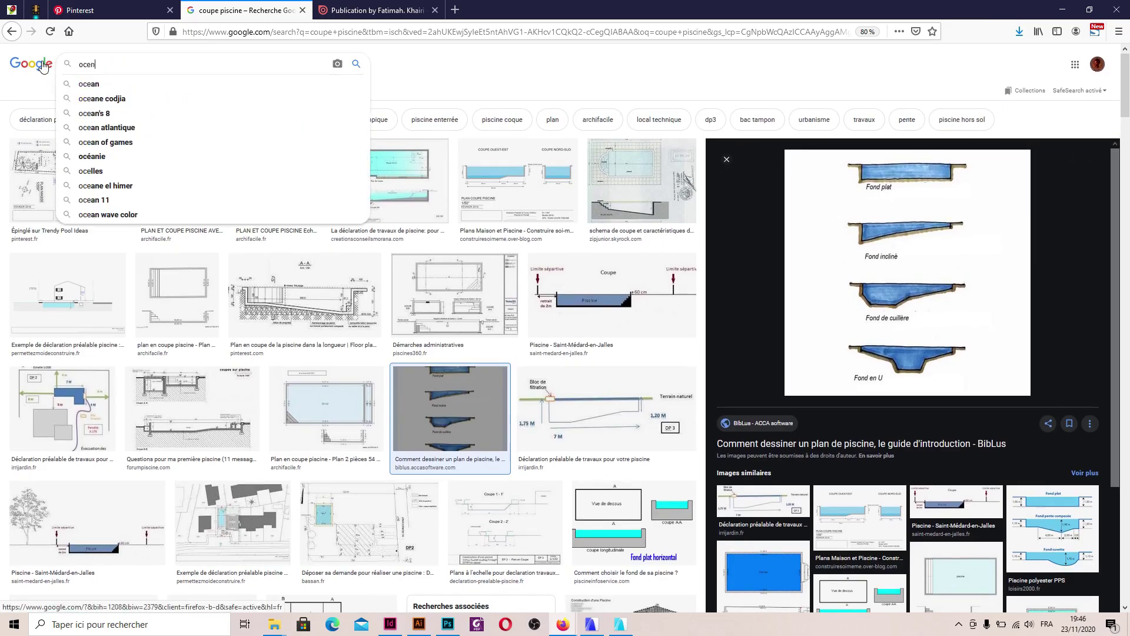
pyautogui.press('BackSpace')
pyautogui.press('BackSpace')
pyautogui.write('an pro')
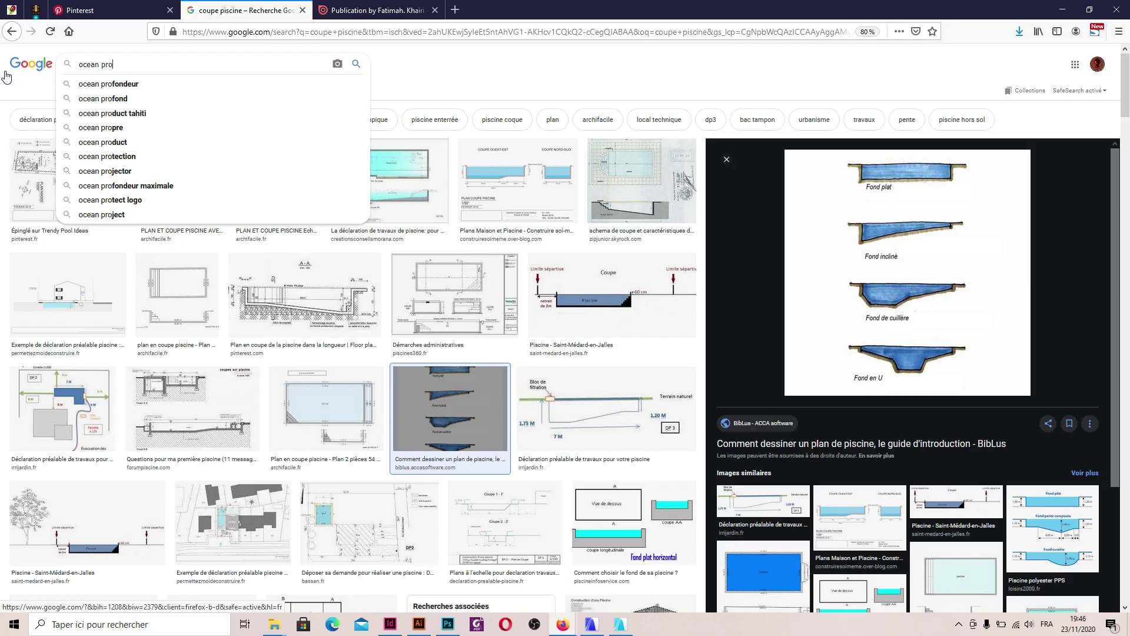
pyautogui.click(118, 86)
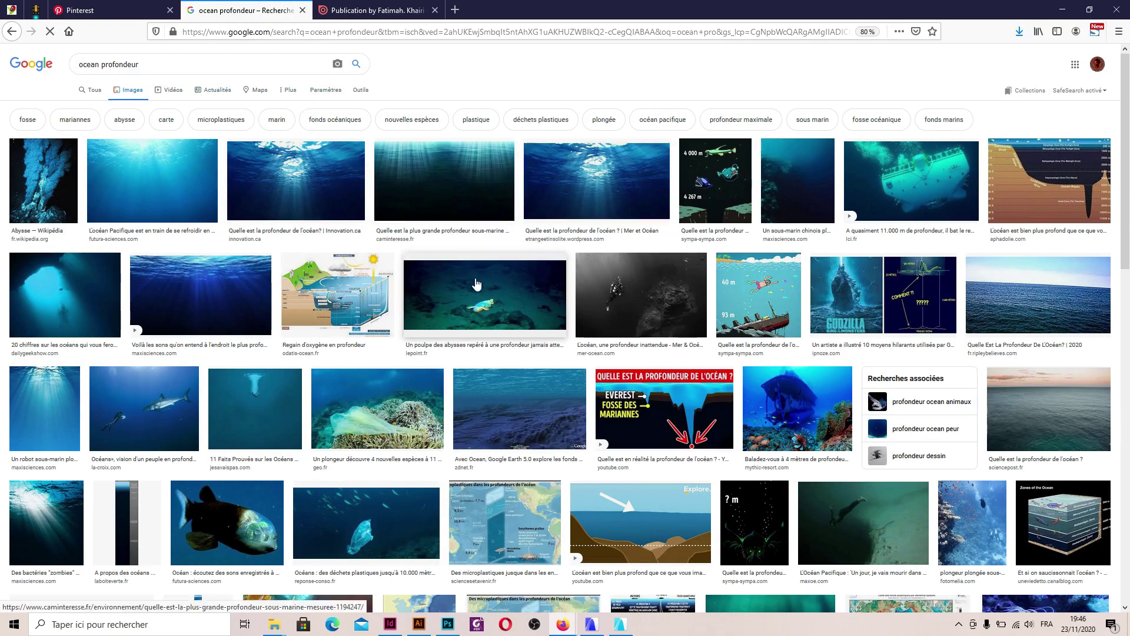
pyautogui.scroll(-3, 479, 279)
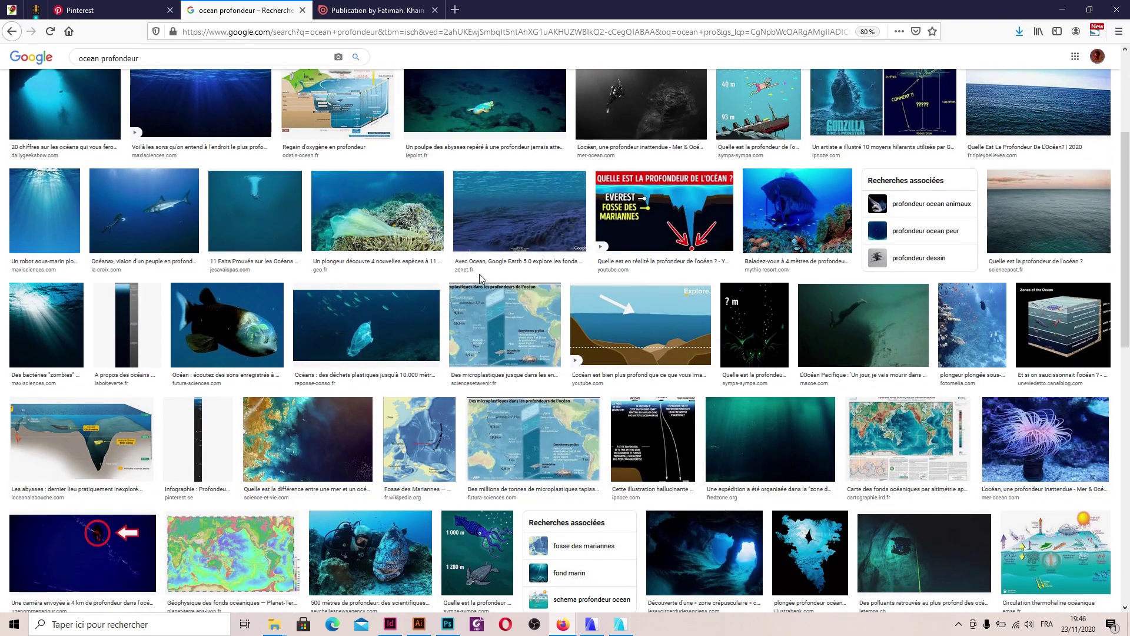
pyautogui.scroll(-5, 480, 278)
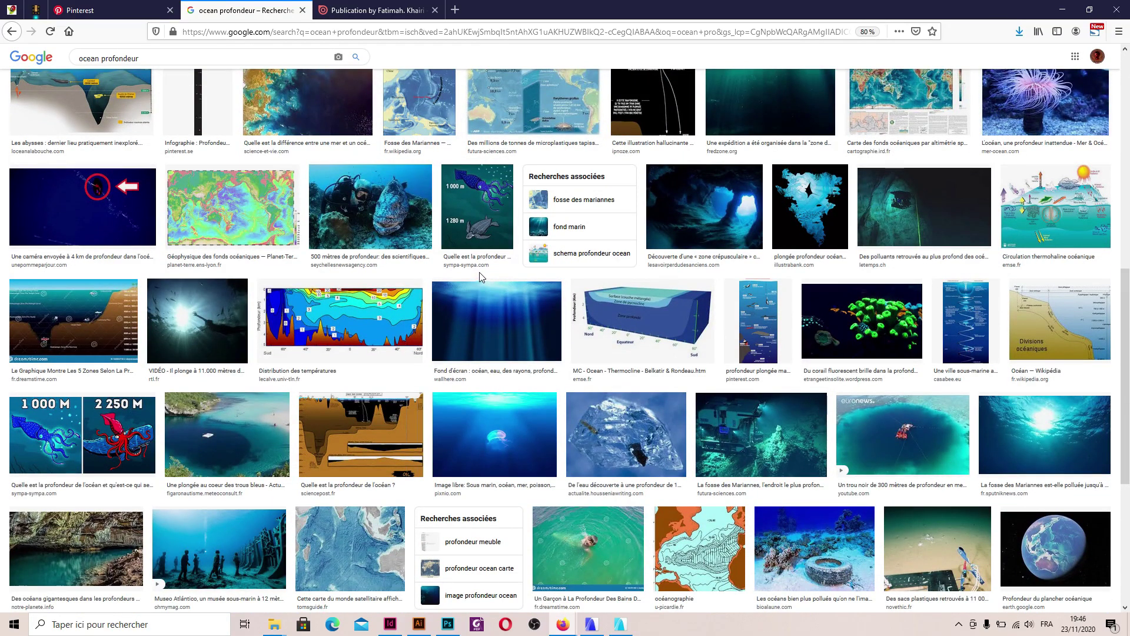
pyautogui.scroll(-4, 479, 272)
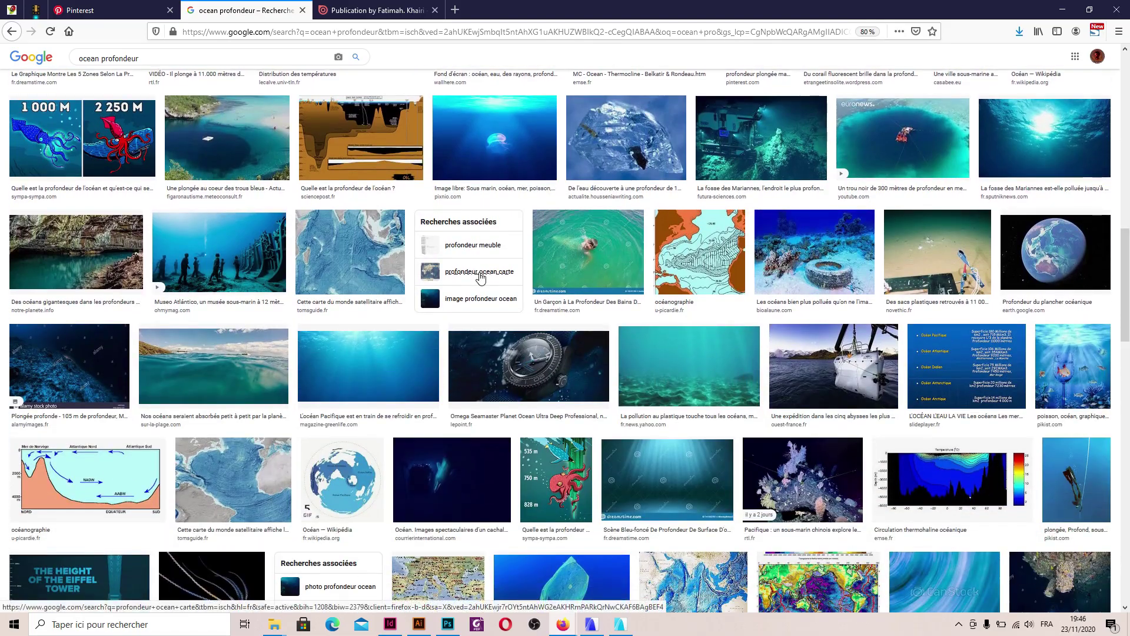
# - Save the Aquarium La Rochelle underwater light-ray image as abysse2caquarium-larochelle, a JPEG in the Common texture folder
pyautogui.click(353, 360)
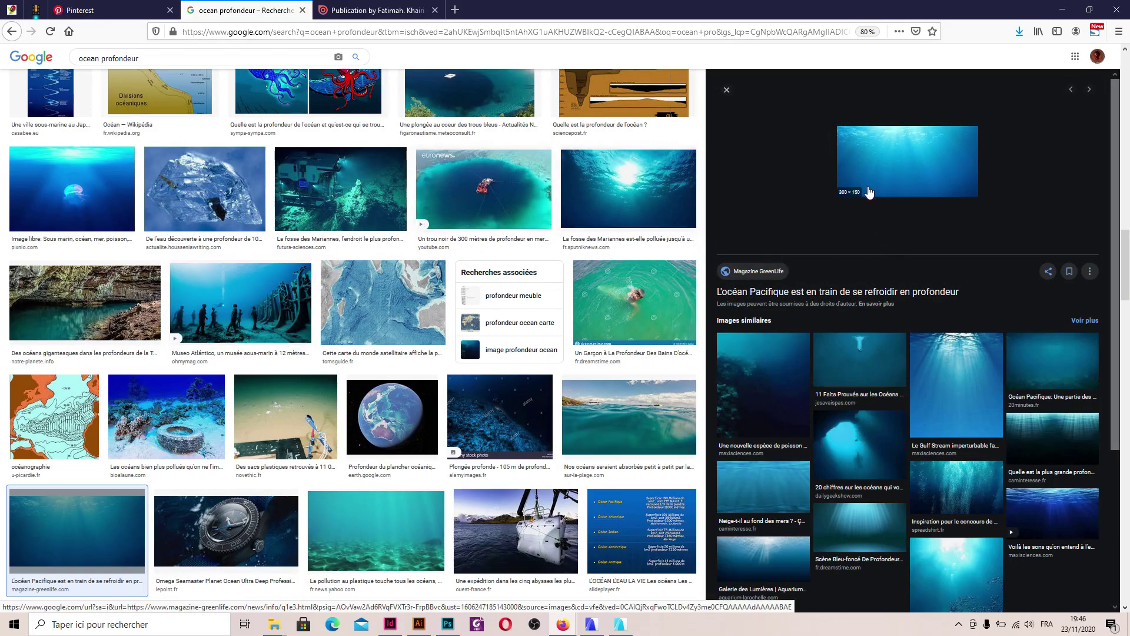
pyautogui.click(770, 560)
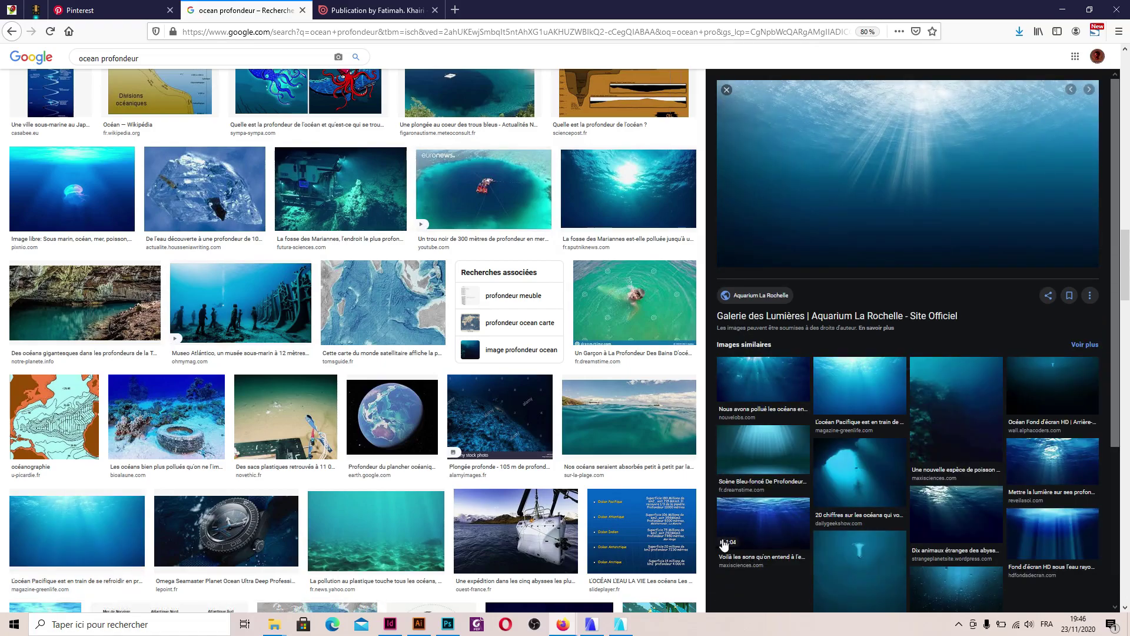
pyautogui.rightClick(865, 145)
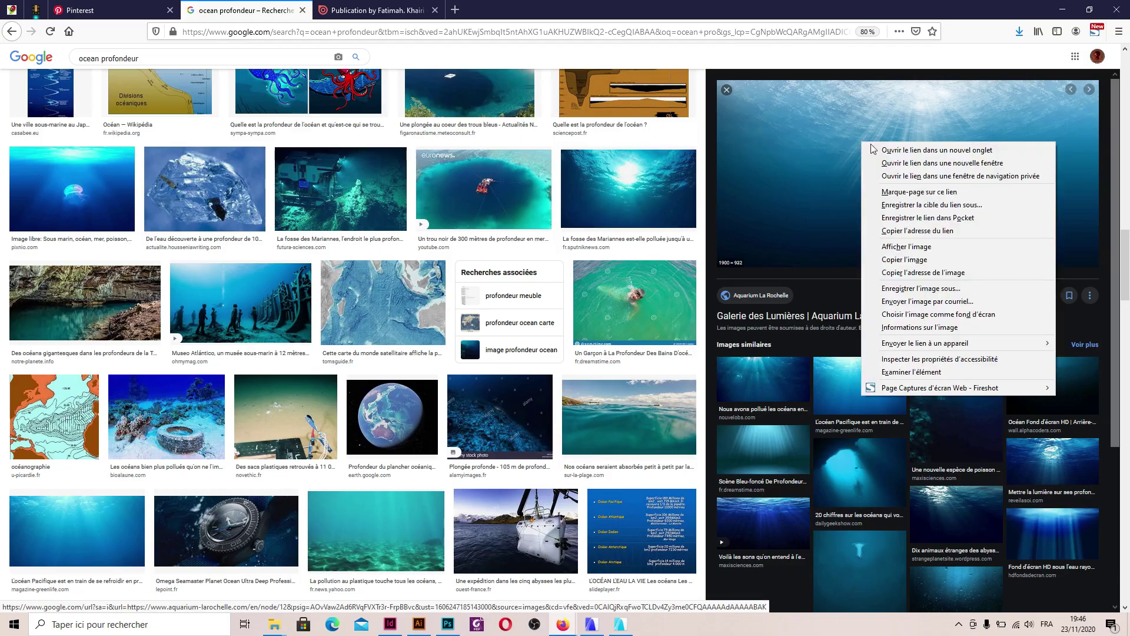
pyautogui.click(899, 289)
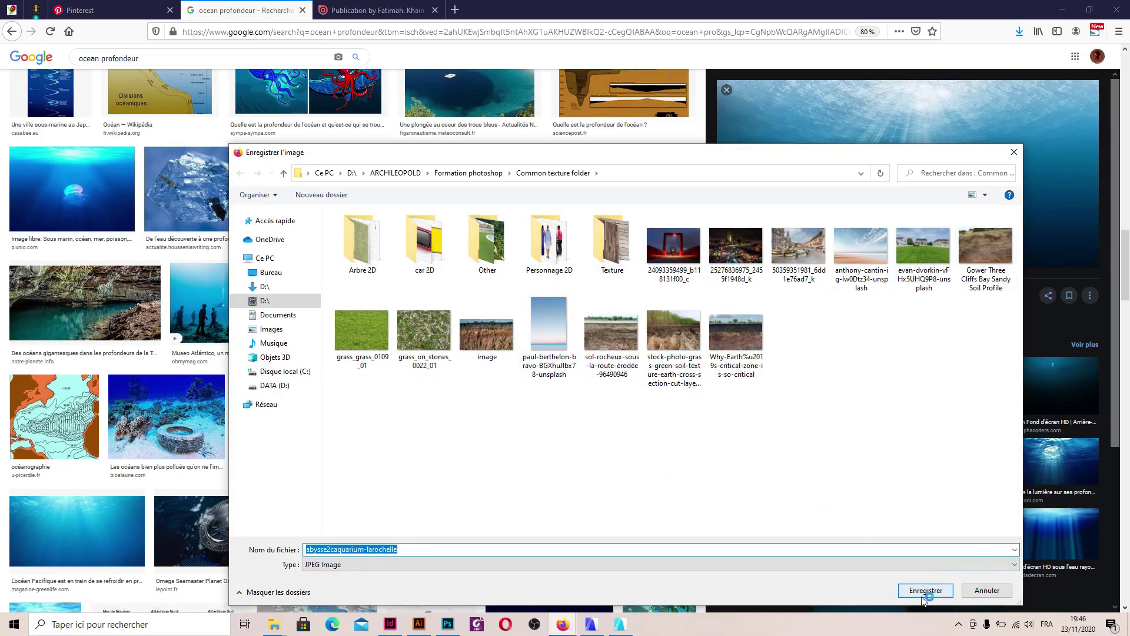
pyautogui.click(922, 594)
# - Find the green underwater seabed image from Yahoo Actualités in the results and save it to disk
pyautogui.scroll(-4, 895, 467)
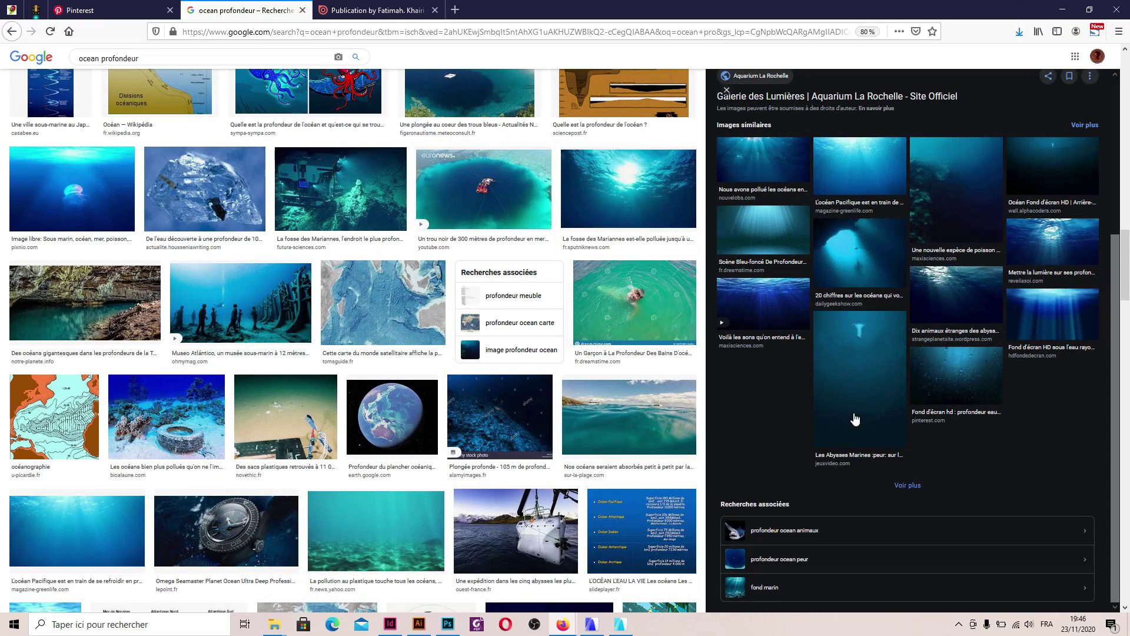
pyautogui.scroll(-5, 442, 435)
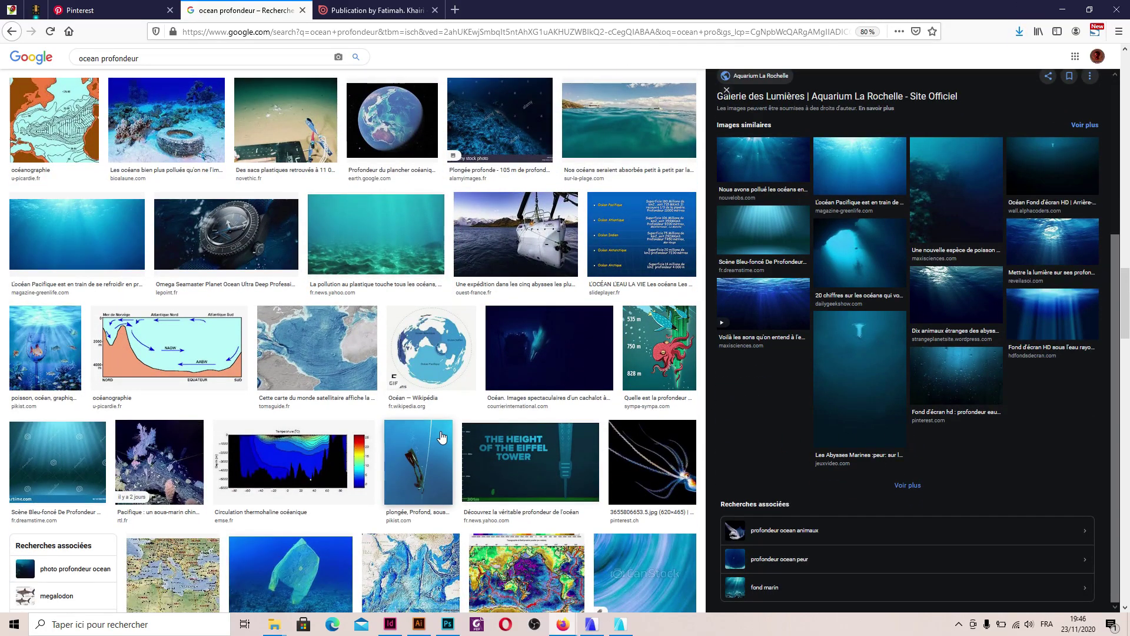
pyautogui.click(360, 238)
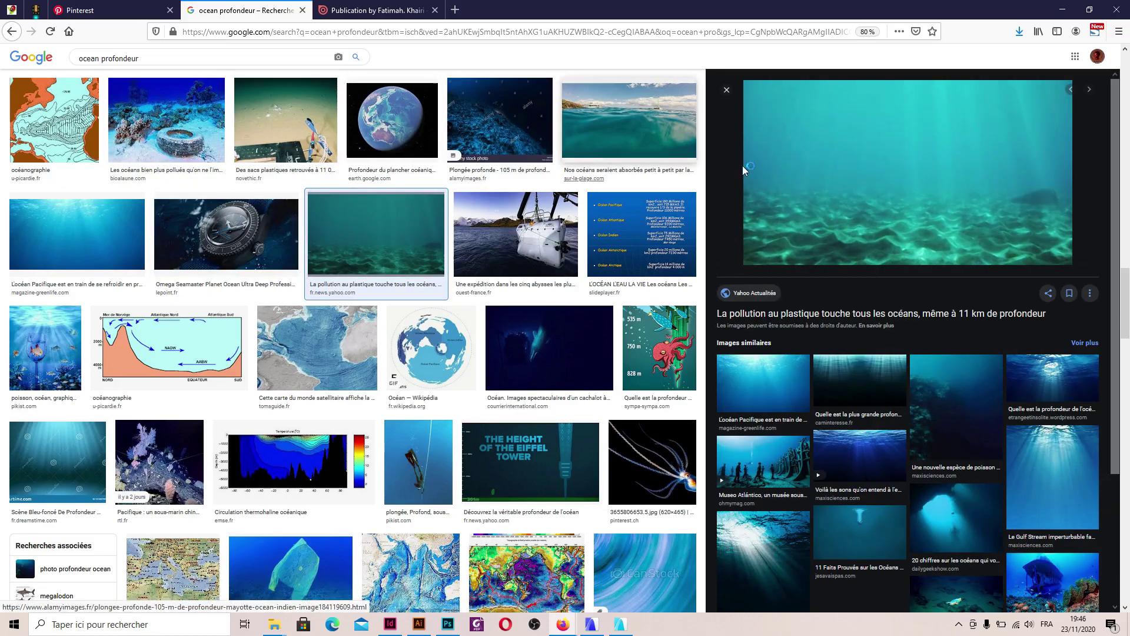
pyautogui.rightClick(821, 127)
pyautogui.click(872, 273)
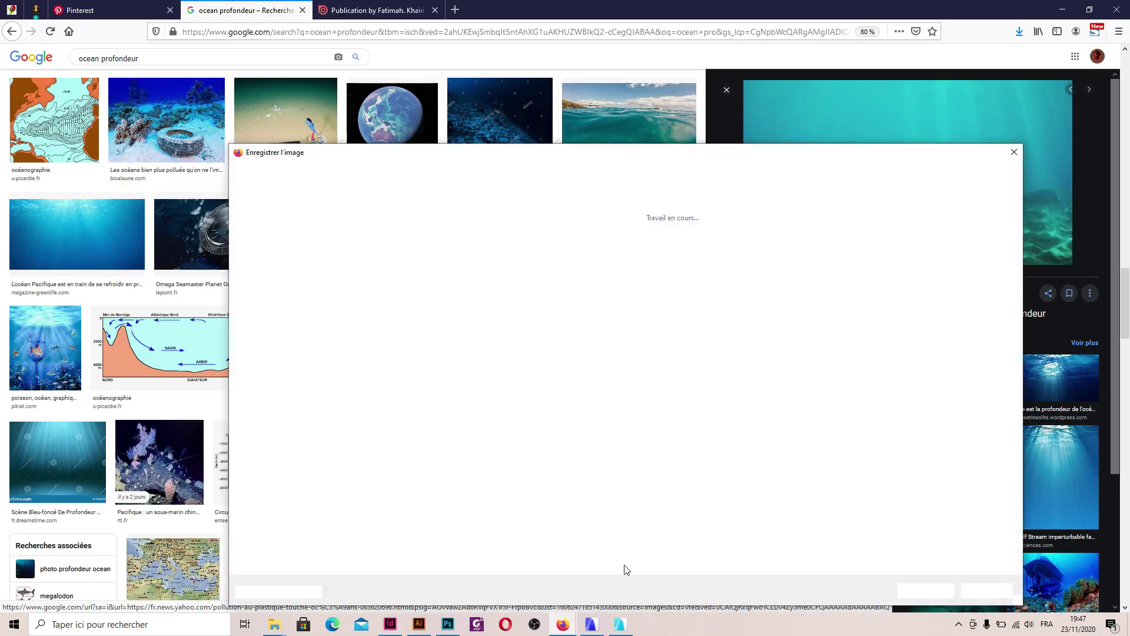
pyautogui.click(934, 592)
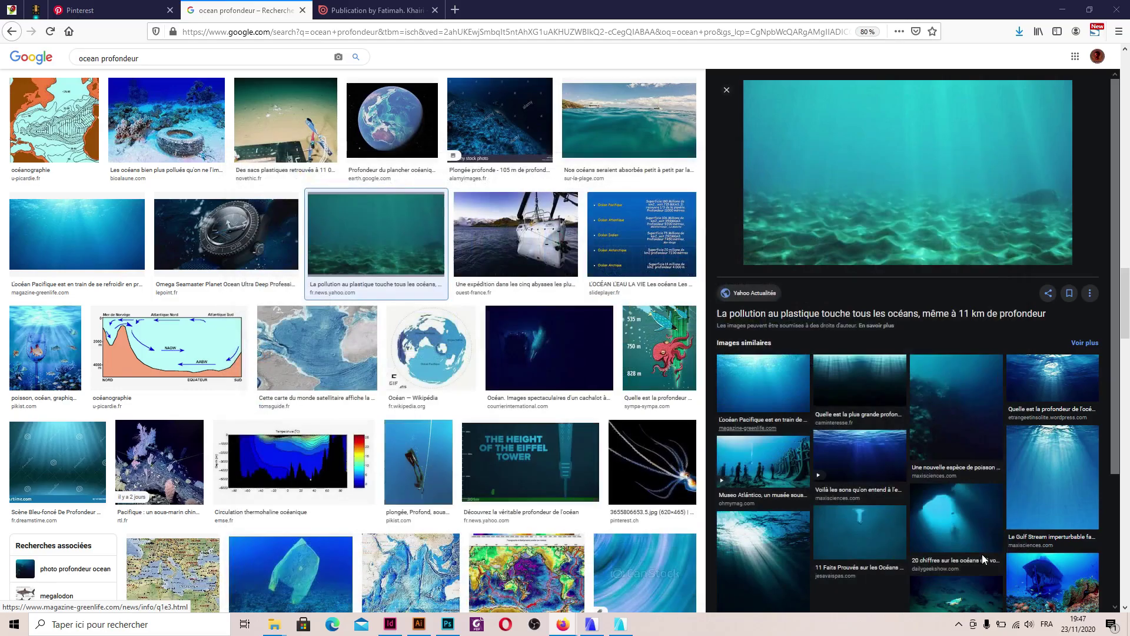
# - Look through the remaining "ocean profondeur" results for further water images
pyautogui.scroll(-10, 498, 425)
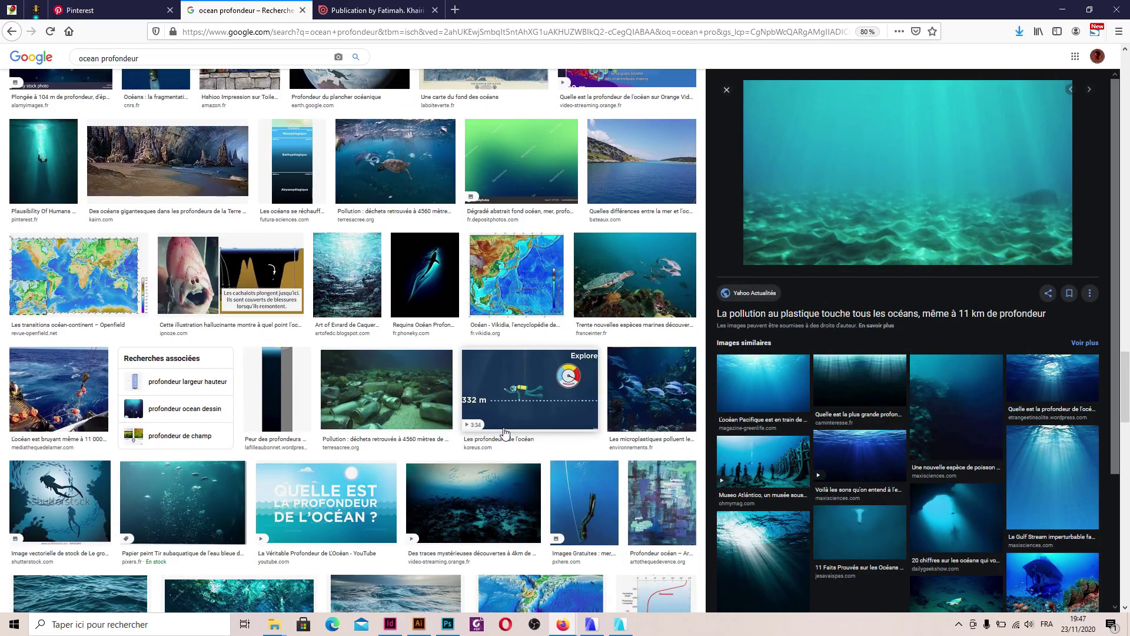
pyautogui.scroll(-5, 504, 433)
pyautogui.scroll(-5, 505, 431)
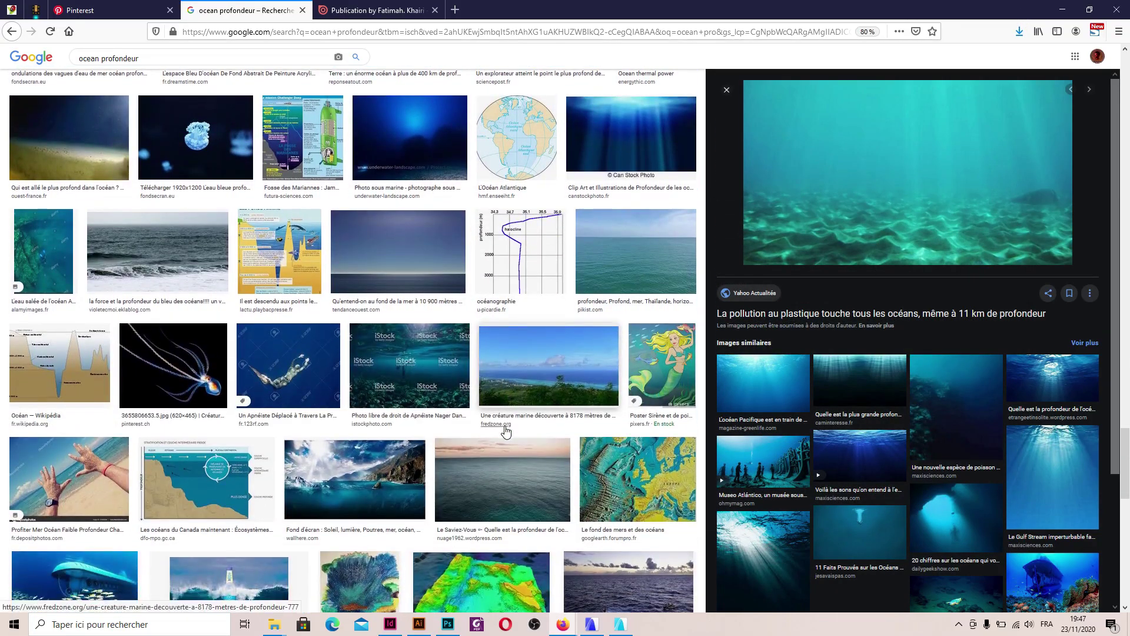
pyautogui.scroll(-7, 505, 432)
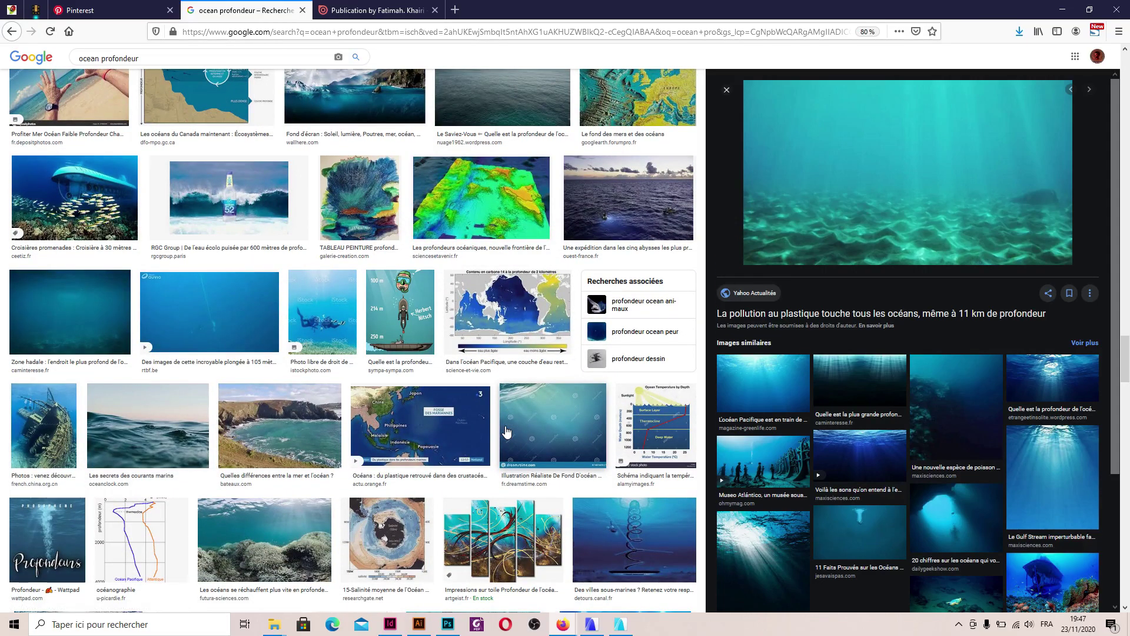
pyautogui.scroll(-5, 506, 433)
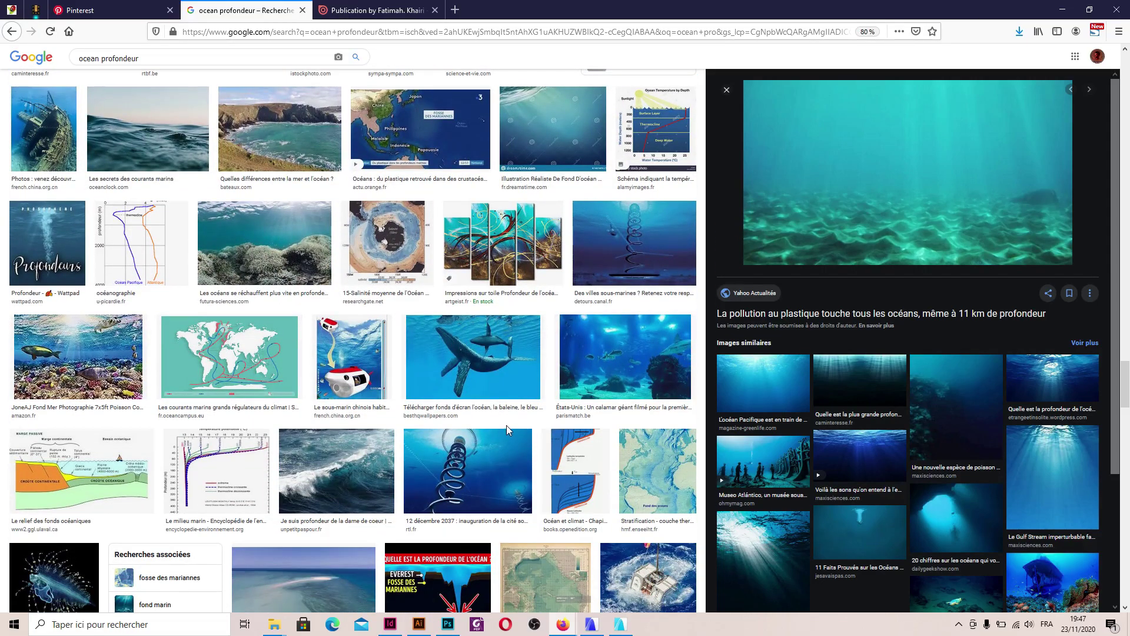
pyautogui.scroll(-5, 506, 426)
pyautogui.scroll(5, 1125, 298)
pyautogui.scroll(10, 1124, 299)
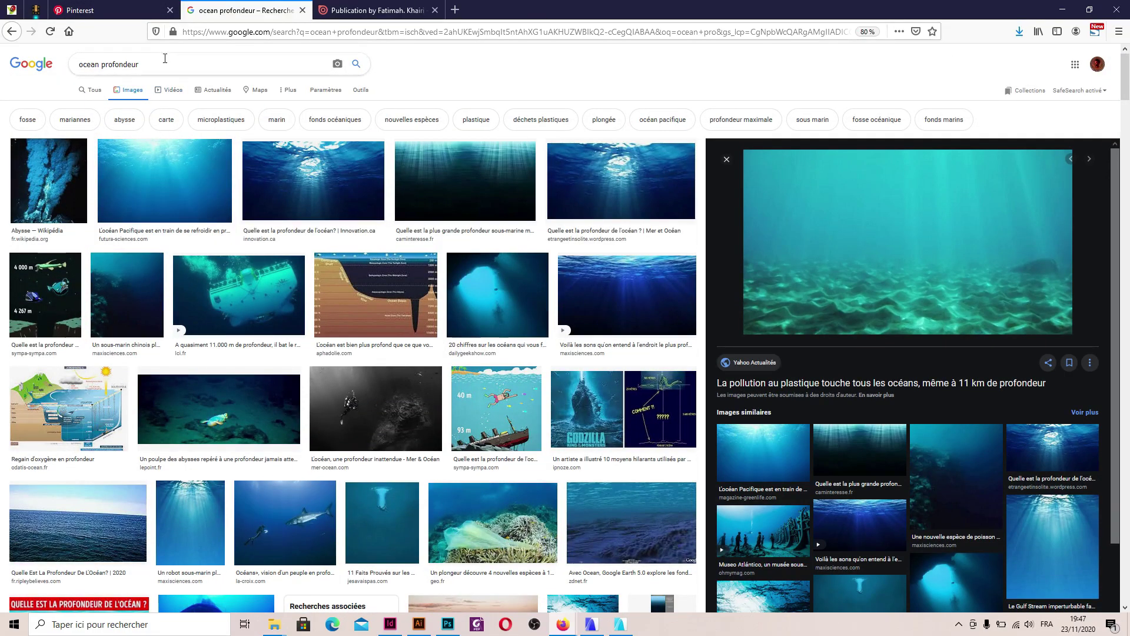
# - Change the image search to "piscine profondeur" and browse the results for a pool water image
pyautogui.doubleClick(98, 64)
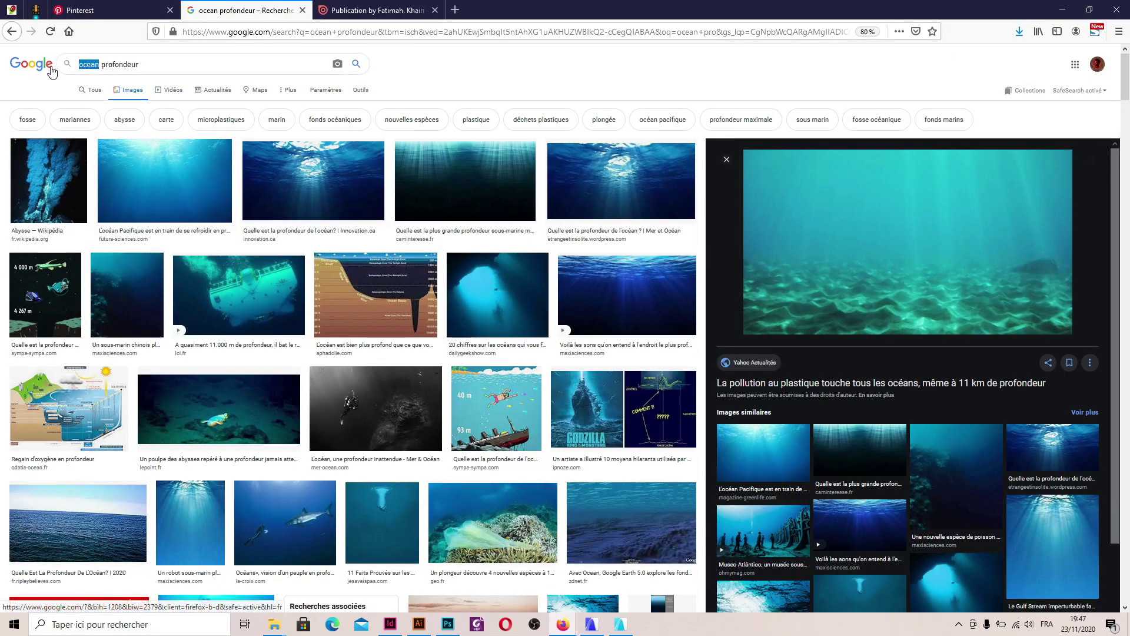
pyautogui.write('piscien')
pyautogui.press('BackSpace')
pyautogui.write('ne')
pyautogui.press('Return')
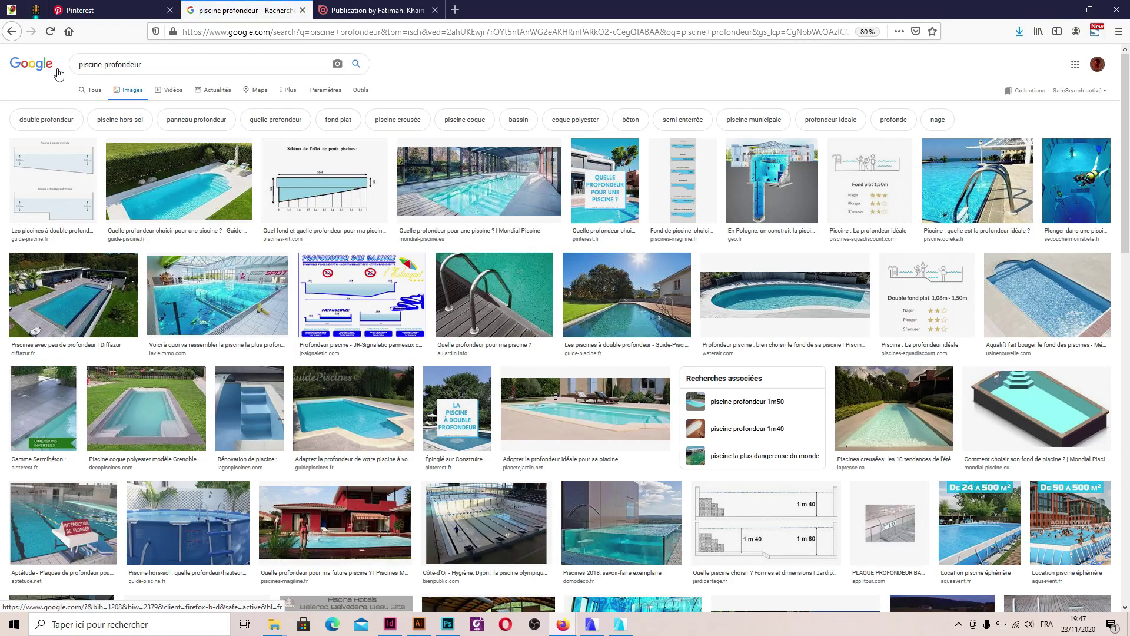
pyautogui.scroll(-5, 65, 79)
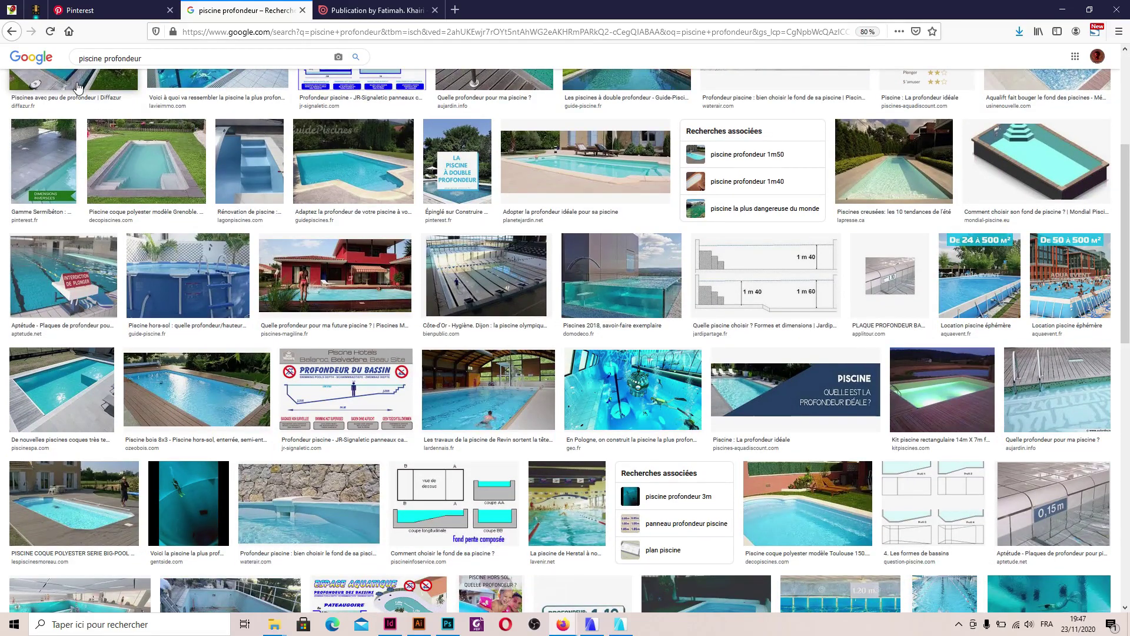
pyautogui.scroll(-6, 80, 88)
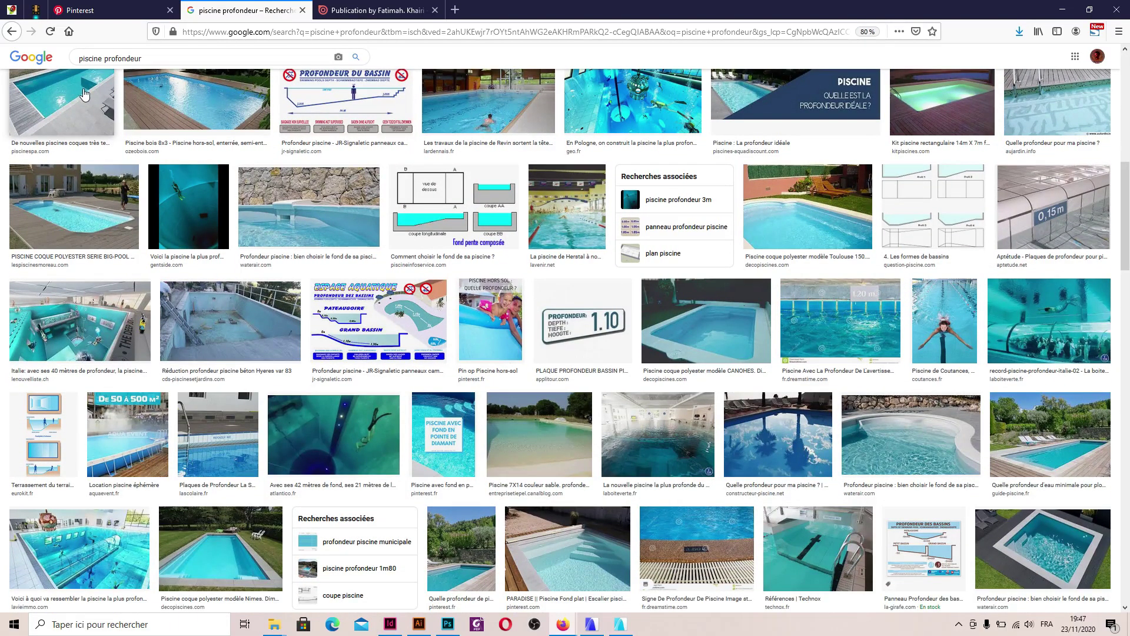
pyautogui.scroll(-5, 84, 95)
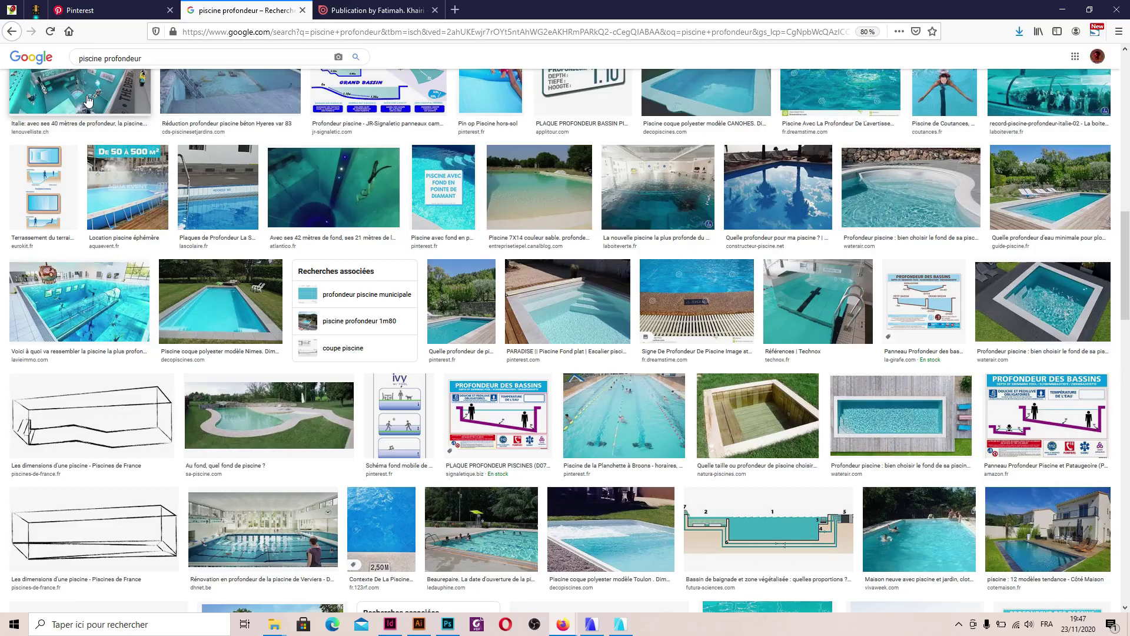
pyautogui.scroll(-5, 87, 101)
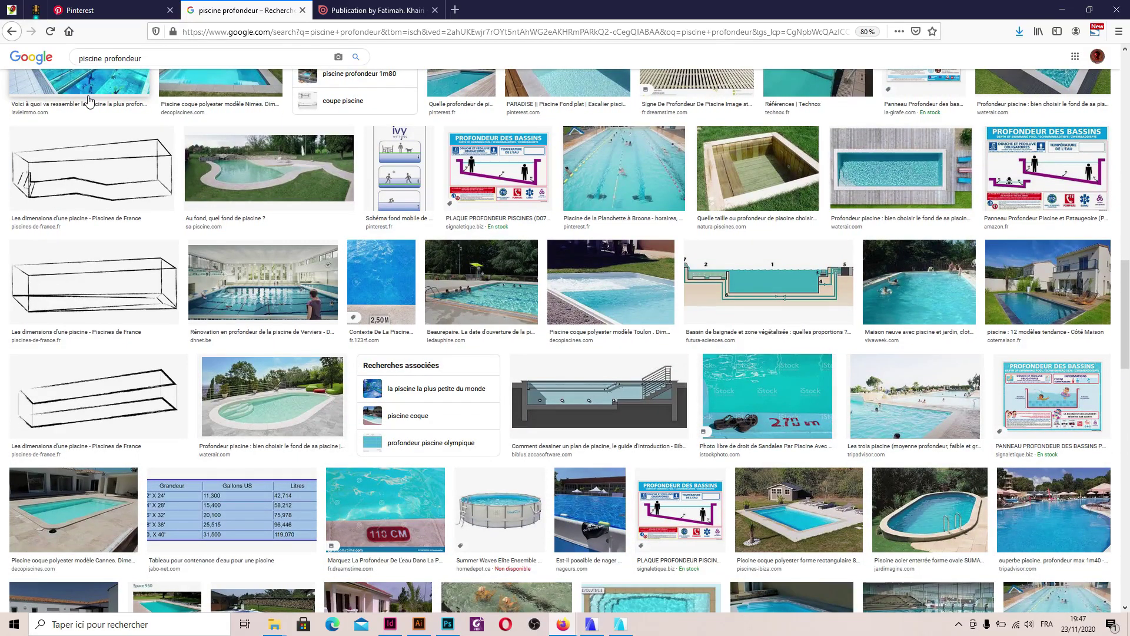
pyautogui.scroll(-5, 87, 101)
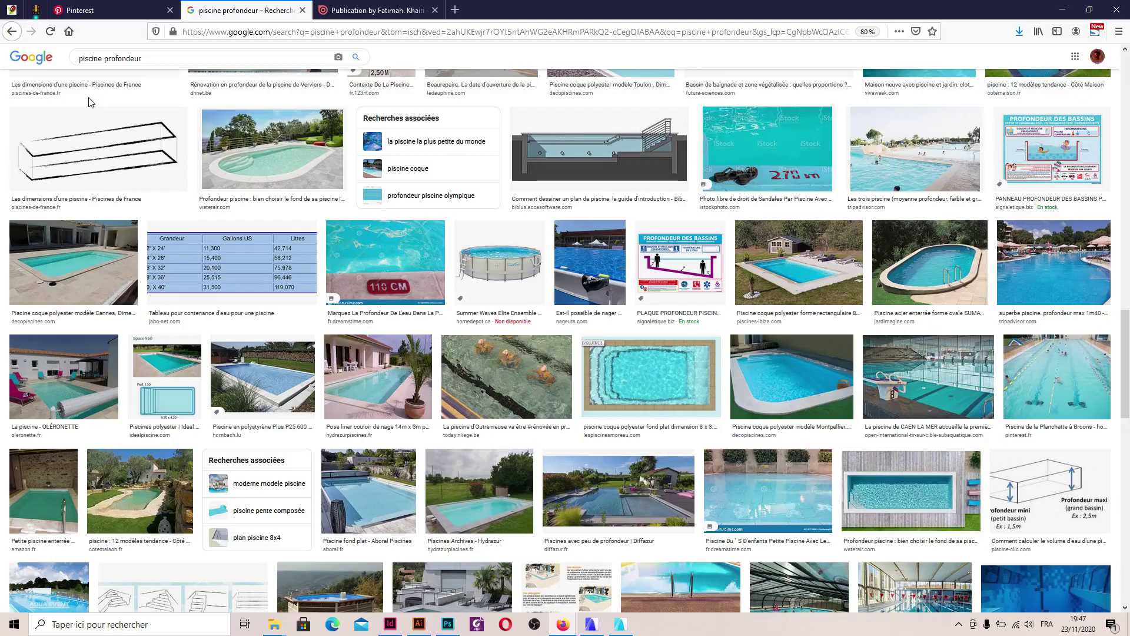
pyautogui.scroll(10, 89, 102)
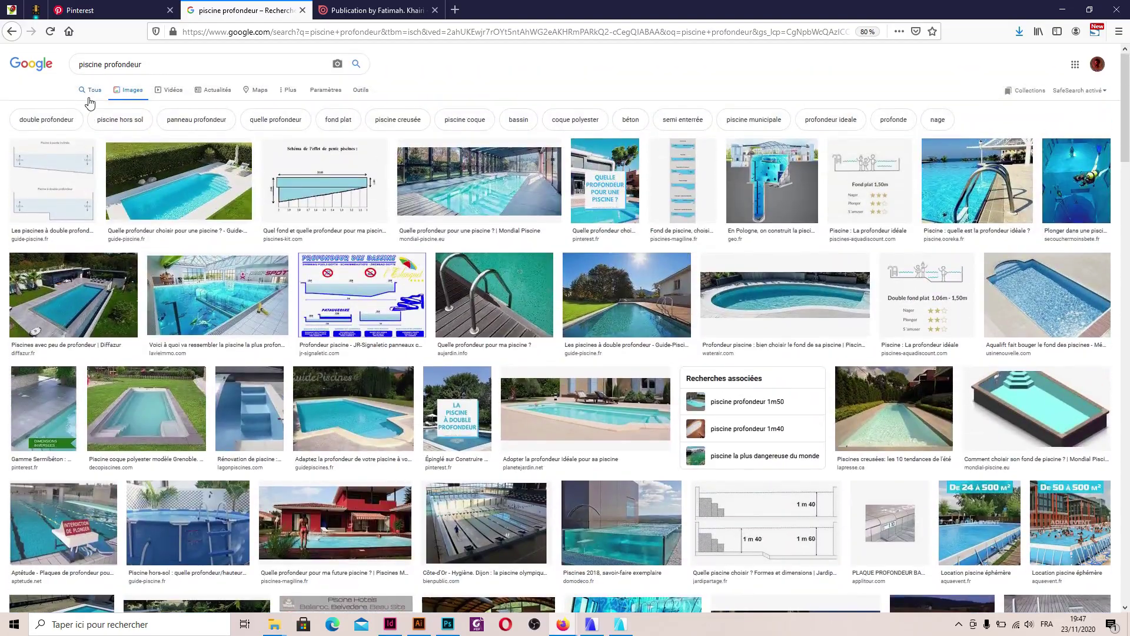
# - Search images for "photo dans la piscine" and look through the results for a usable pool water picture
pyautogui.moveTo(141, 64); pyautogui.dragTo(33, 76)
pyautogui.write('pho')
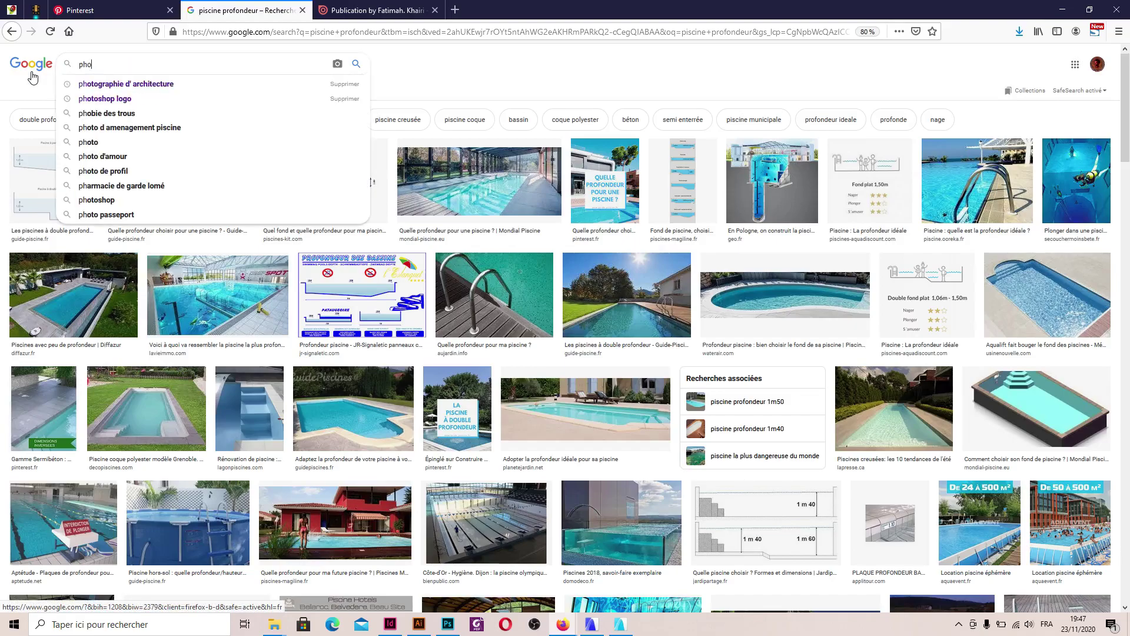
pyautogui.write('to das')
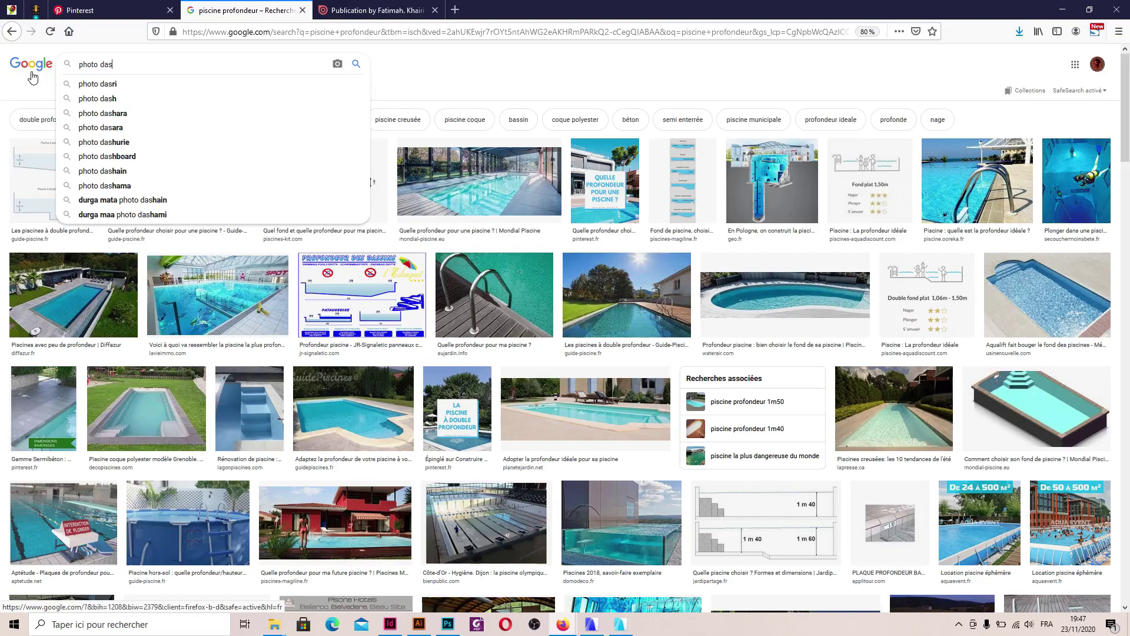
pyautogui.press('BackSpace')
pyautogui.write('ns la pisc')
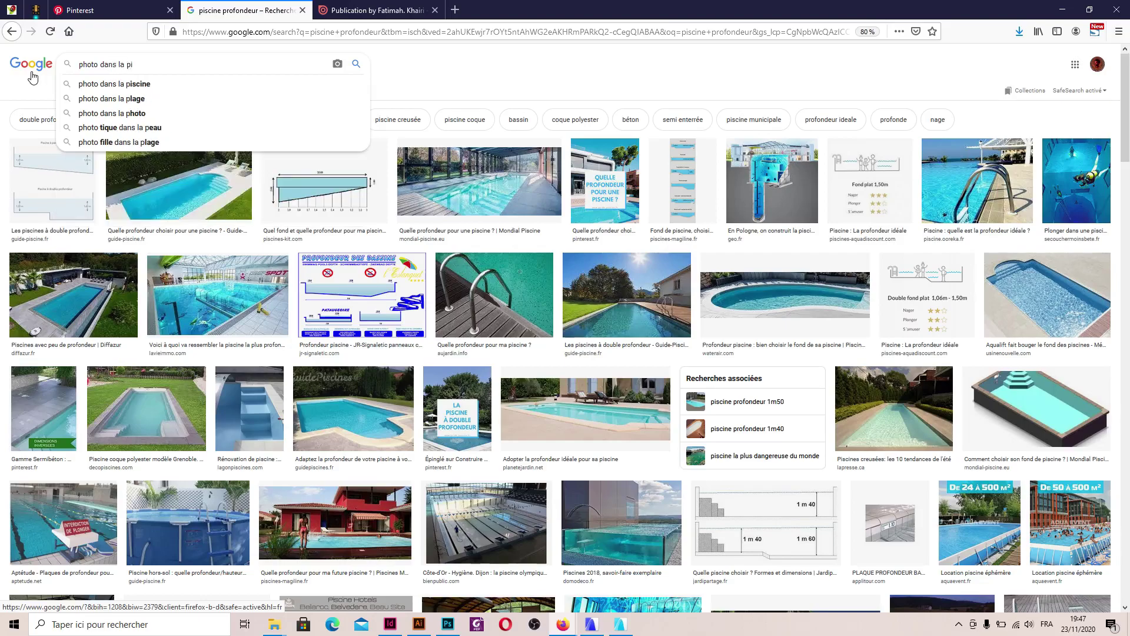
pyautogui.write('ine')
pyautogui.press('Return')
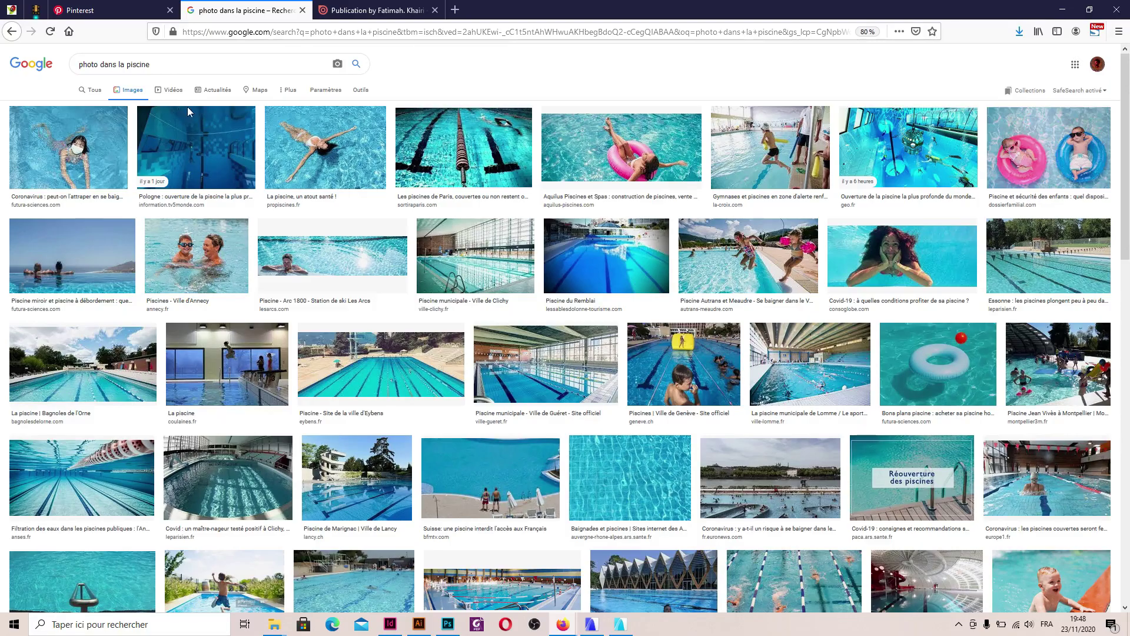
pyautogui.scroll(-3, 188, 106)
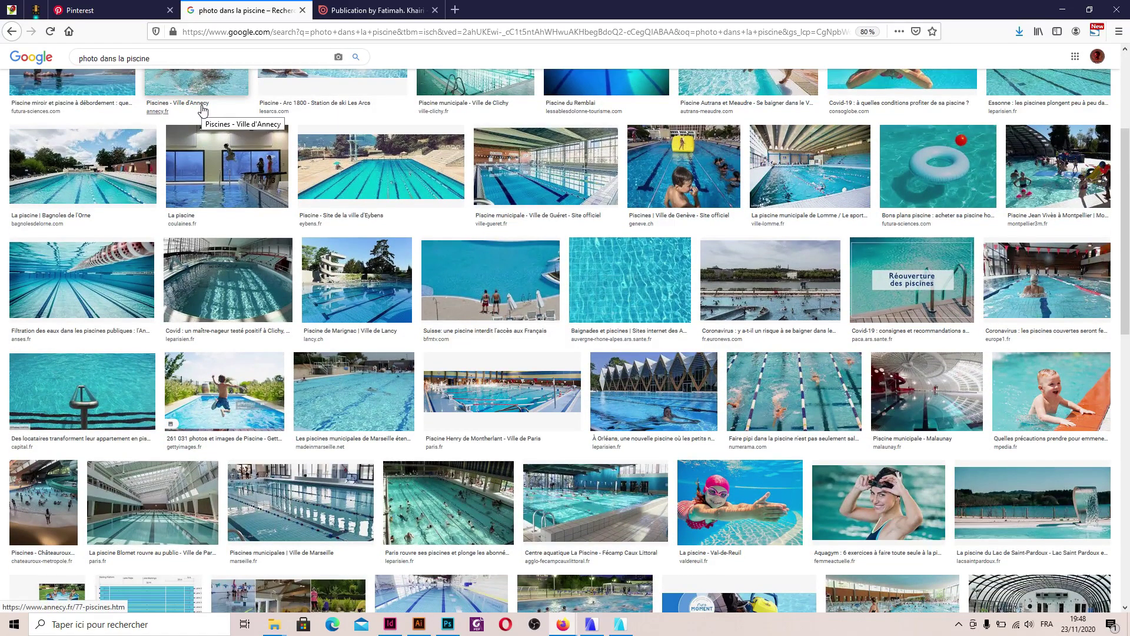
pyautogui.scroll(-3, 203, 110)
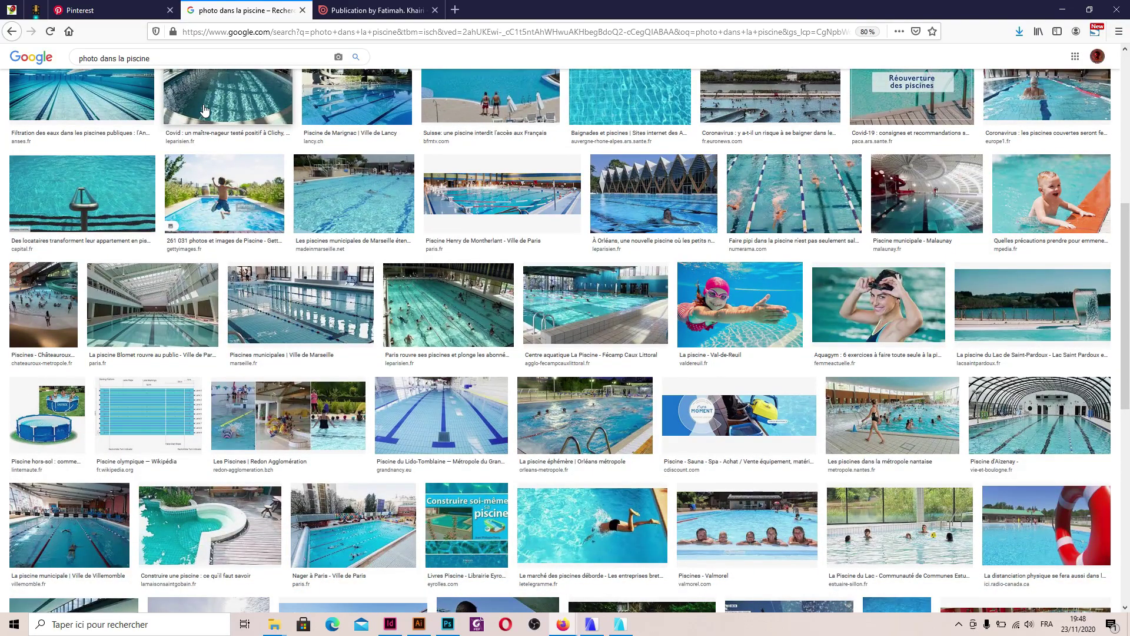
# - Find the underwater lane image from Ville de Clamart in the results and save it as "Piscine" in the Common texture folder
pyautogui.scroll(-4, 204, 110)
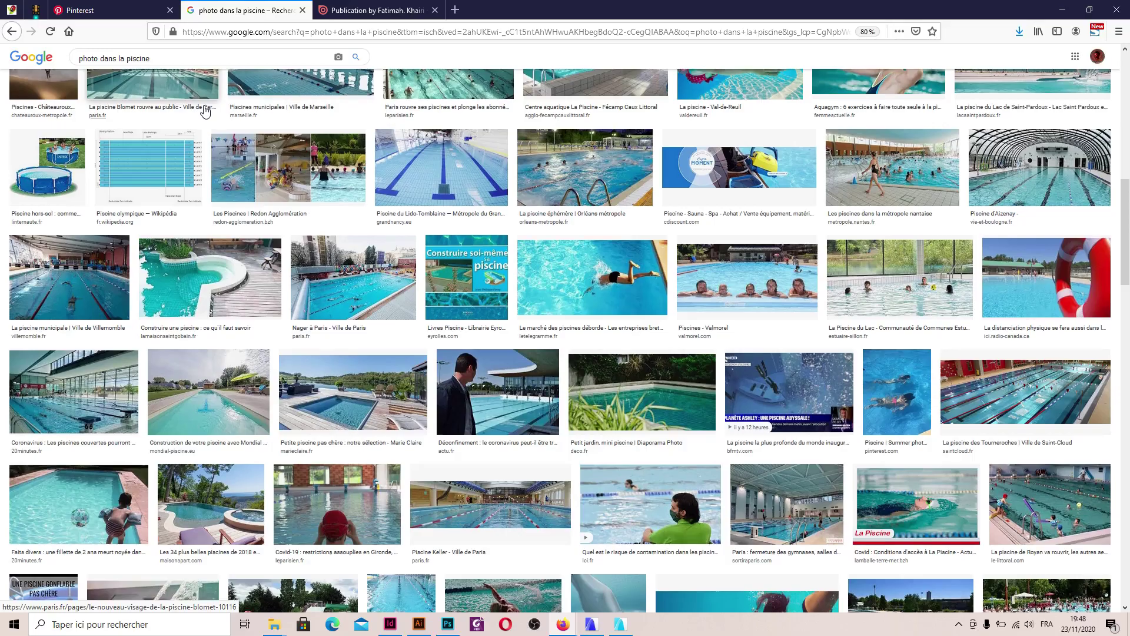
pyautogui.scroll(-3, 204, 110)
pyautogui.scroll(-6, 204, 110)
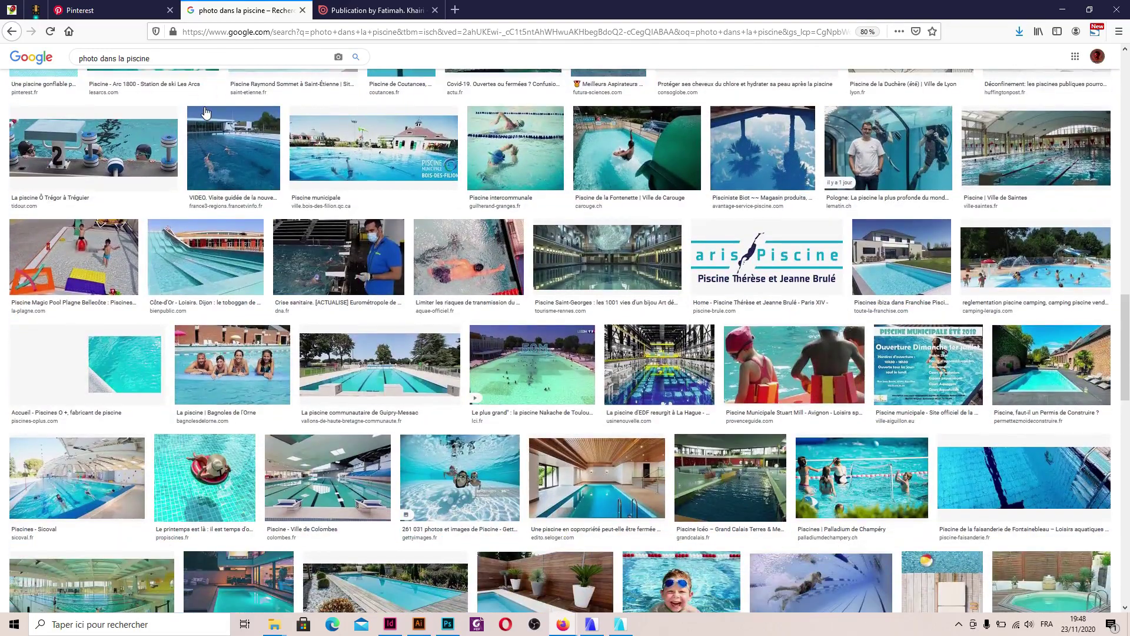
pyautogui.scroll(-6, 205, 111)
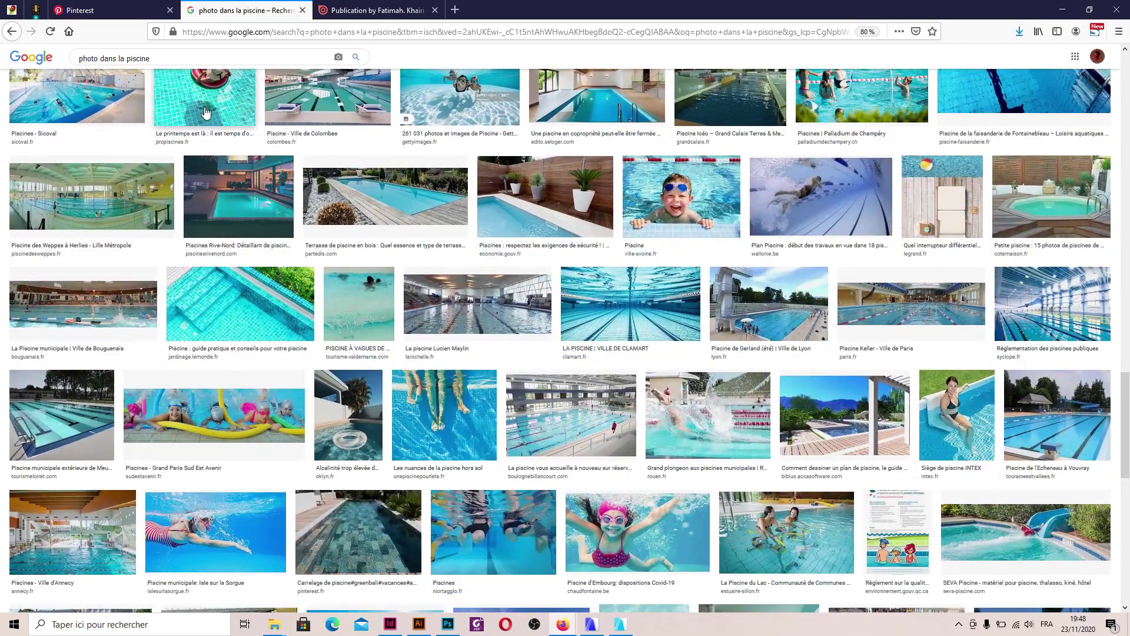
pyautogui.click(640, 303)
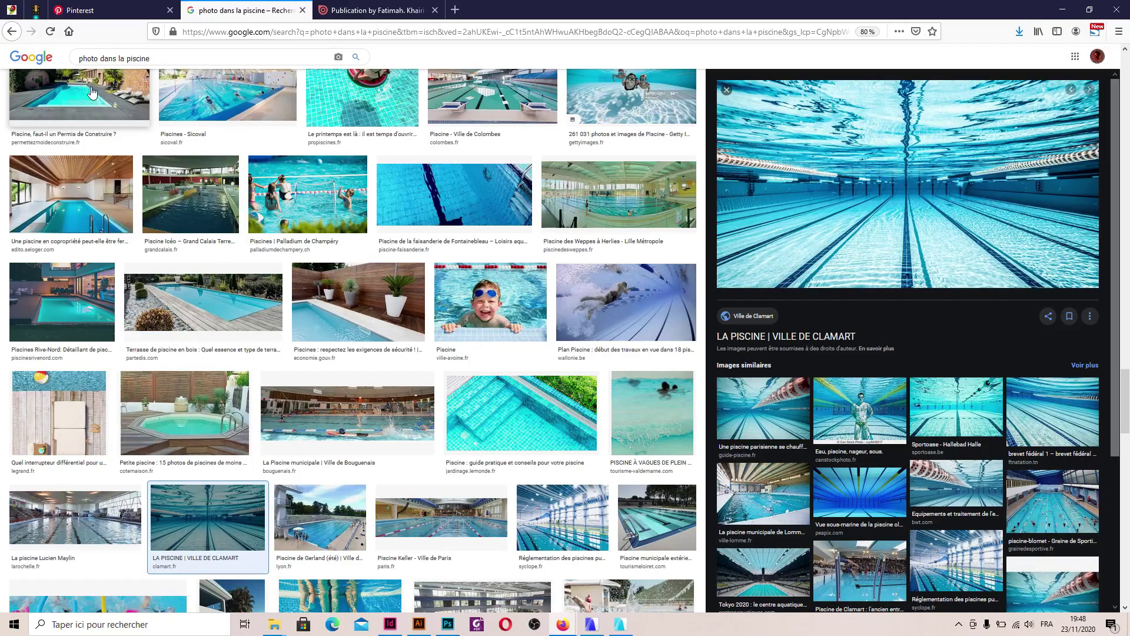
pyautogui.rightClick(889, 146)
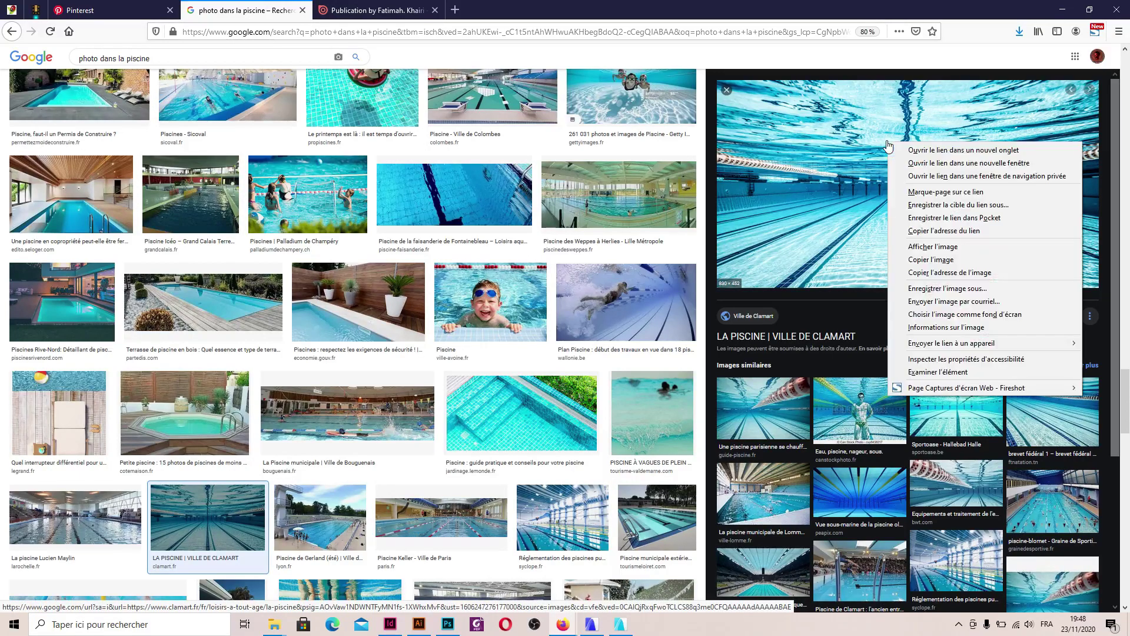
pyautogui.click(948, 287)
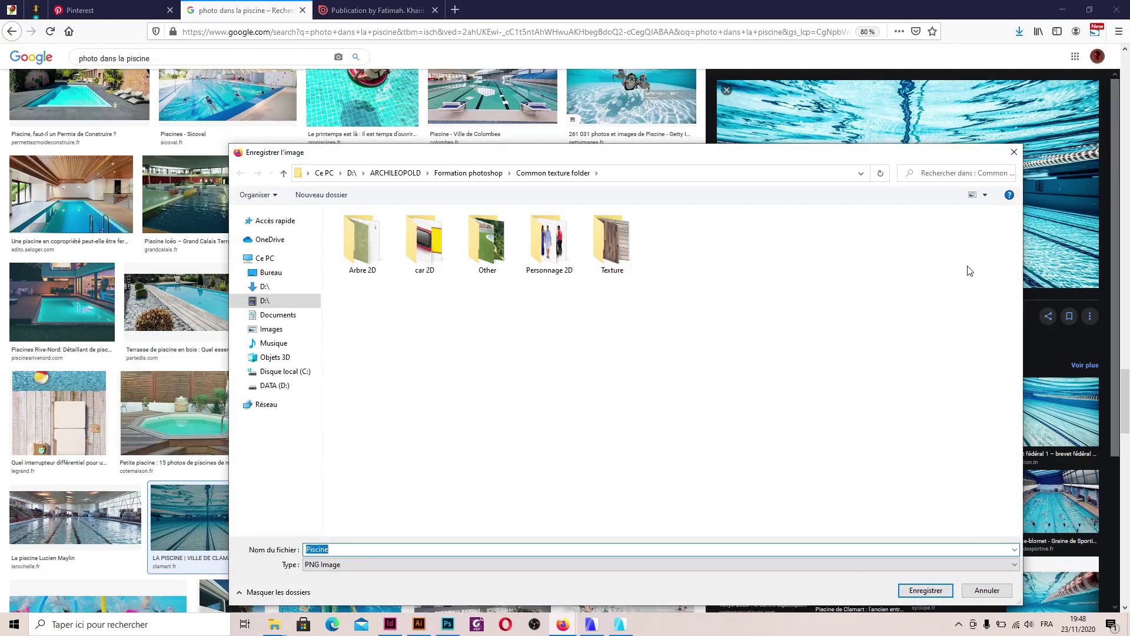
pyautogui.click(927, 590)
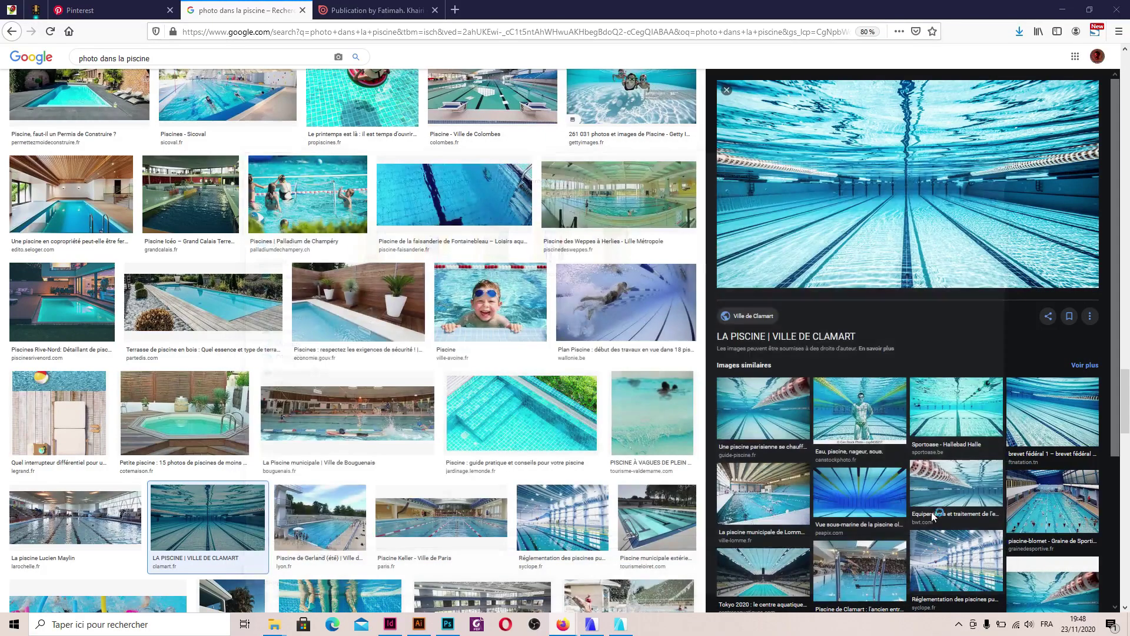
# - Look through similar images and the remaining "photo dans la piscine" results for another pool water picture
pyautogui.scroll(-3, 944, 427)
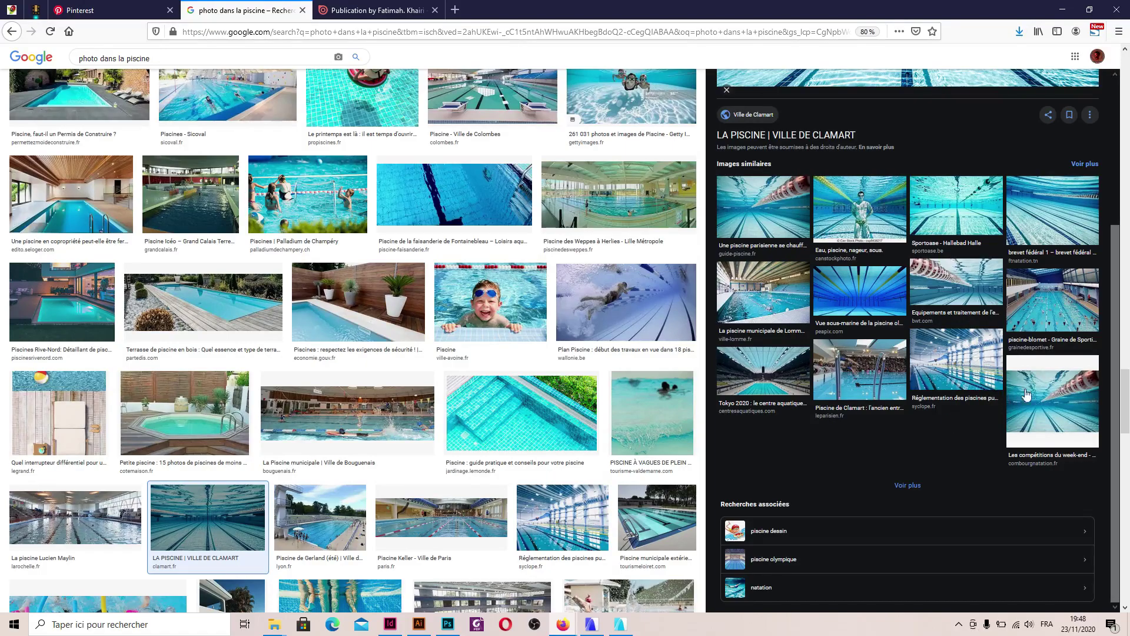
pyautogui.scroll(-4, 491, 411)
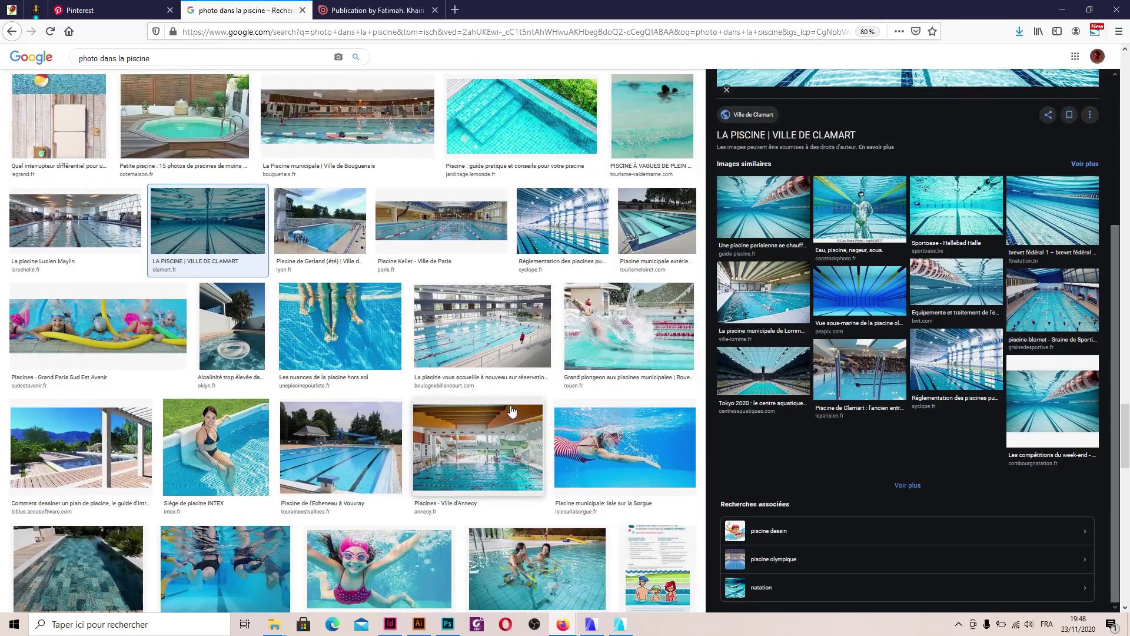
pyautogui.scroll(-2, 513, 412)
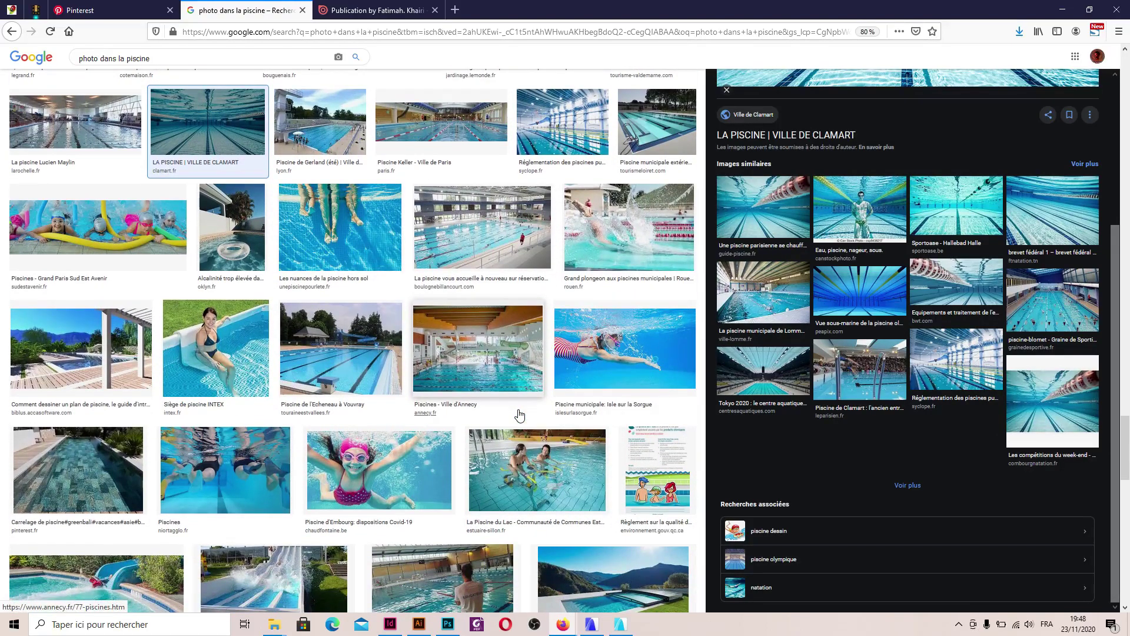
pyautogui.click(632, 353)
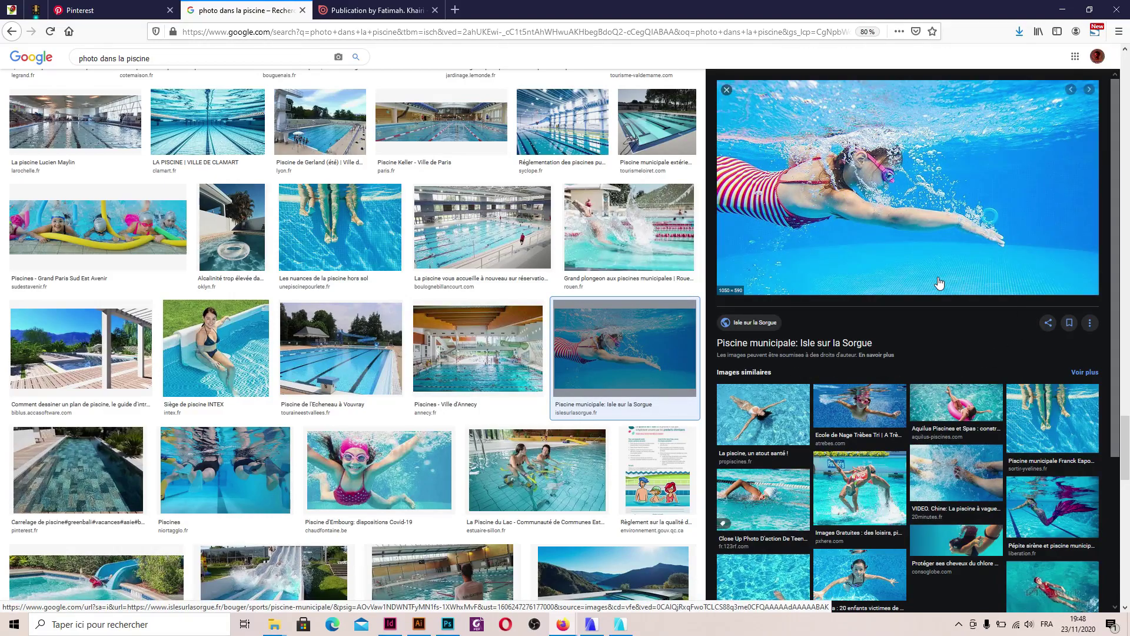
pyautogui.scroll(-3, 939, 283)
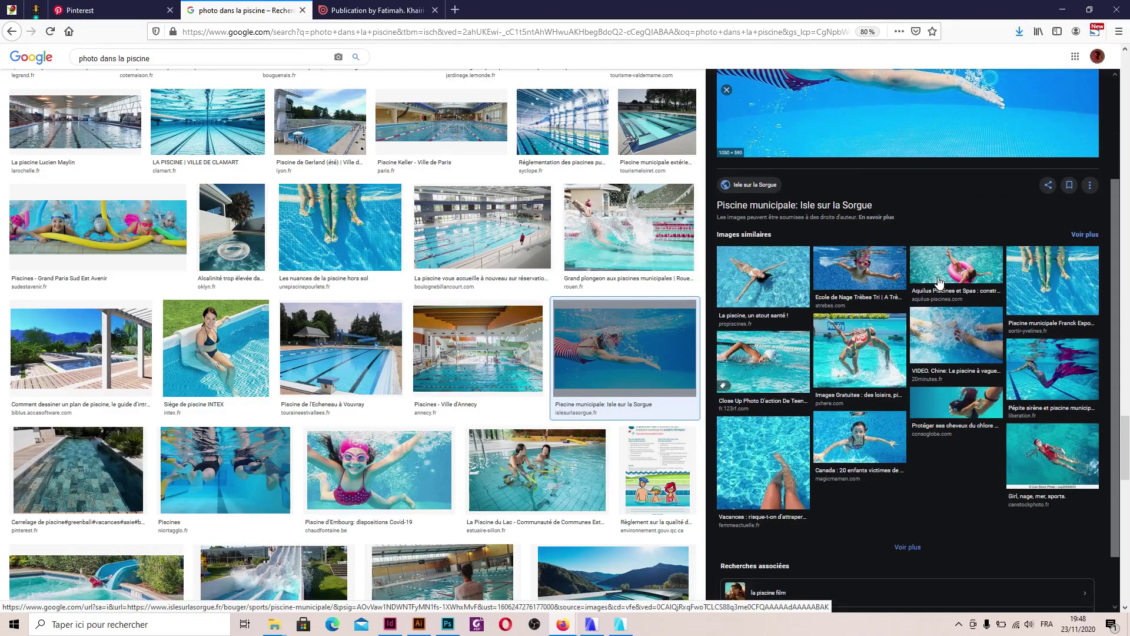
pyautogui.scroll(-5, 409, 497)
pyautogui.scroll(-4, 409, 499)
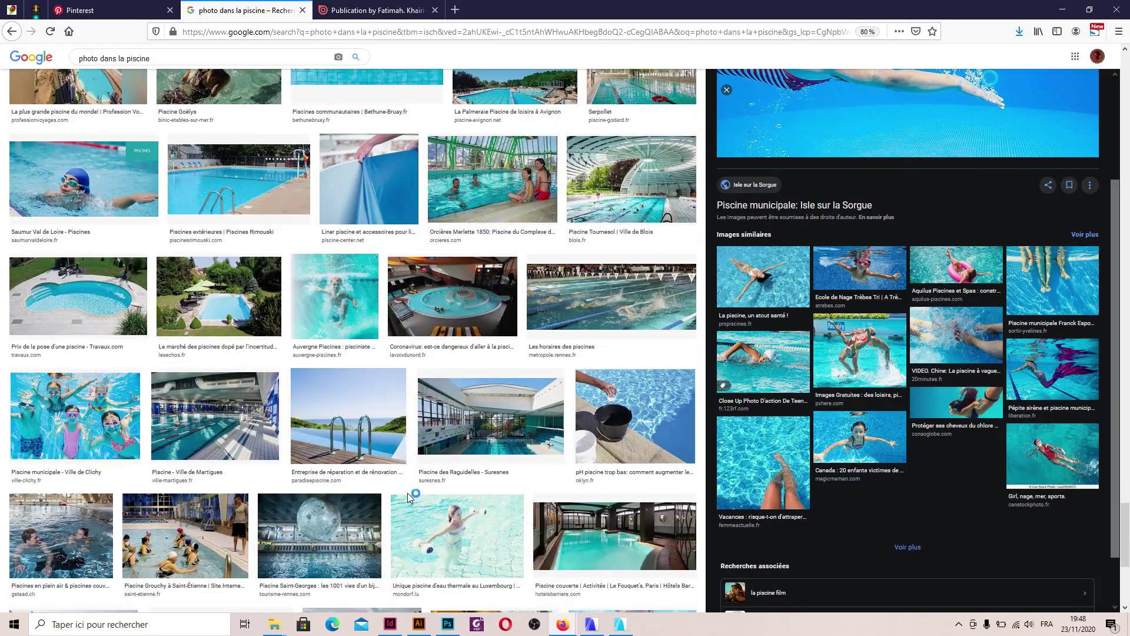
pyautogui.scroll(-5, 409, 502)
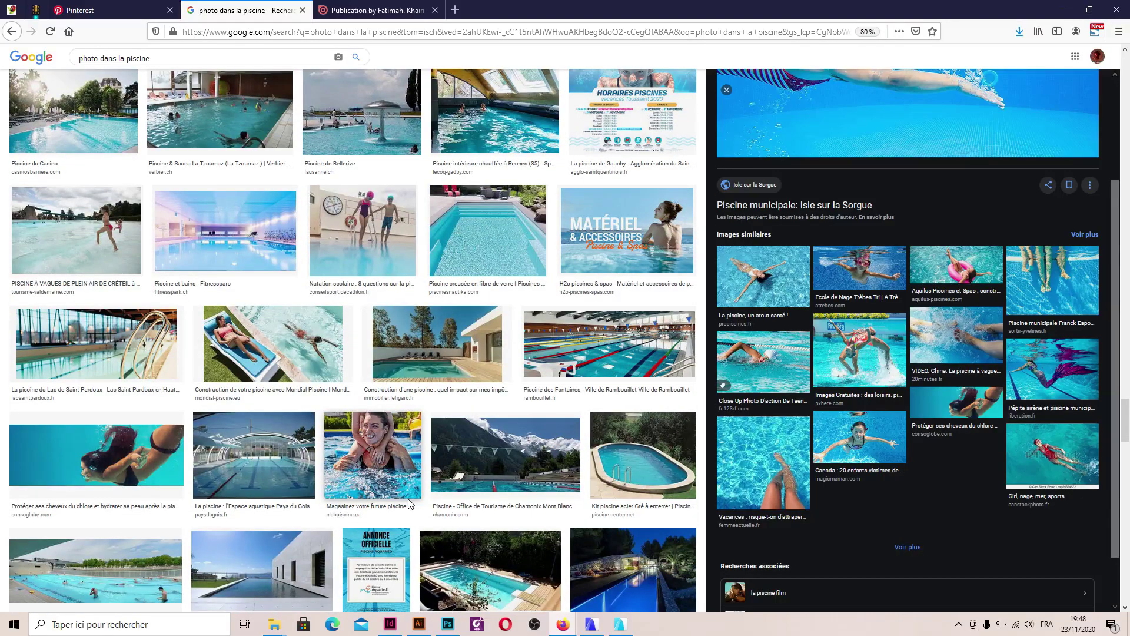
pyautogui.scroll(-4, 410, 503)
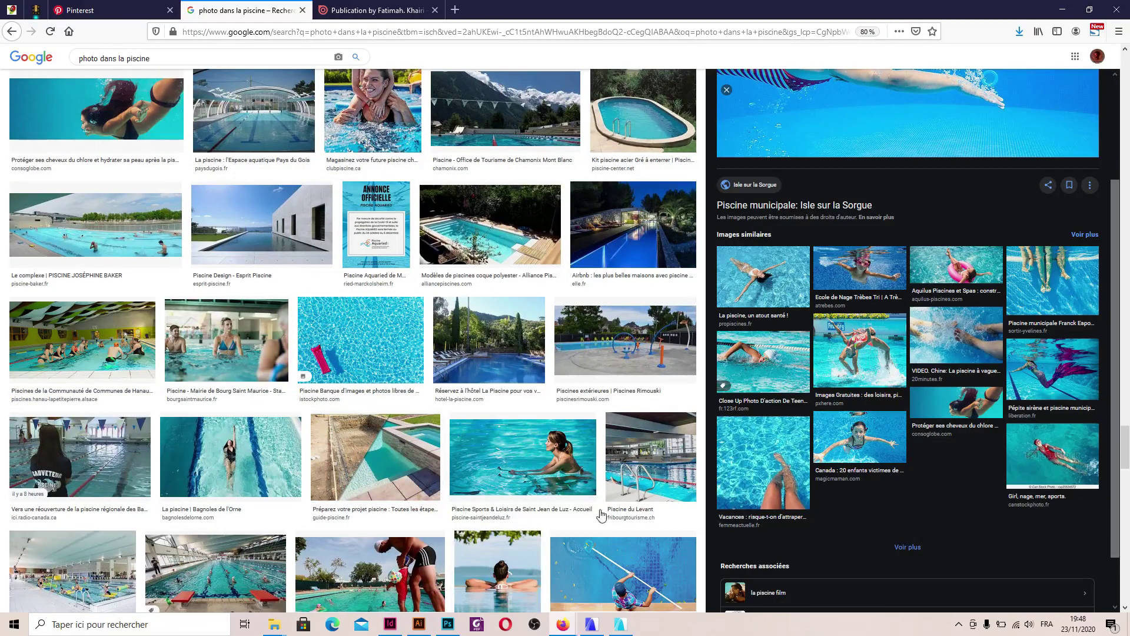
# - Switch to the Common texture folder in File Explorer, check the Other folder, and open the "eau" folder inside Texture
pyautogui.moveTo(272, 627)
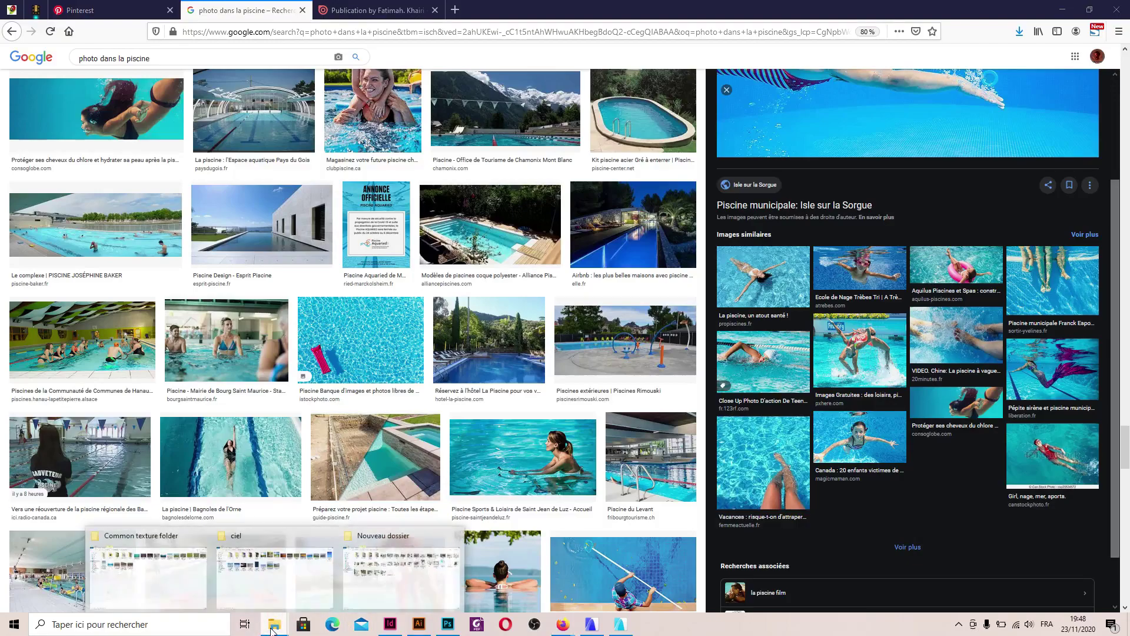
pyautogui.moveTo(242, 579)
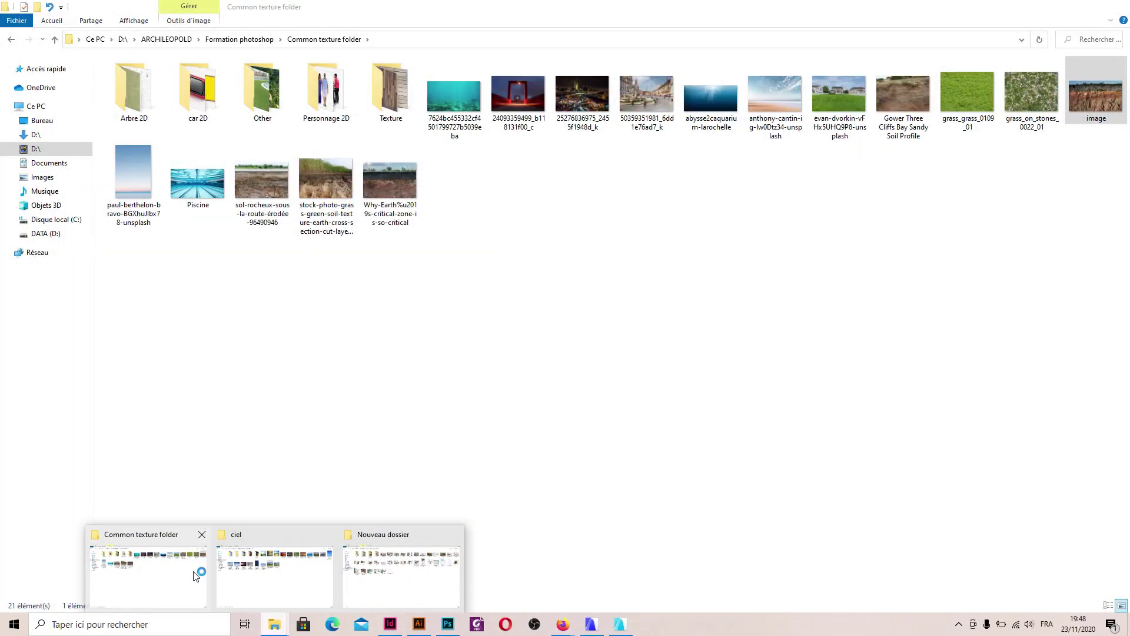
pyautogui.click(196, 576)
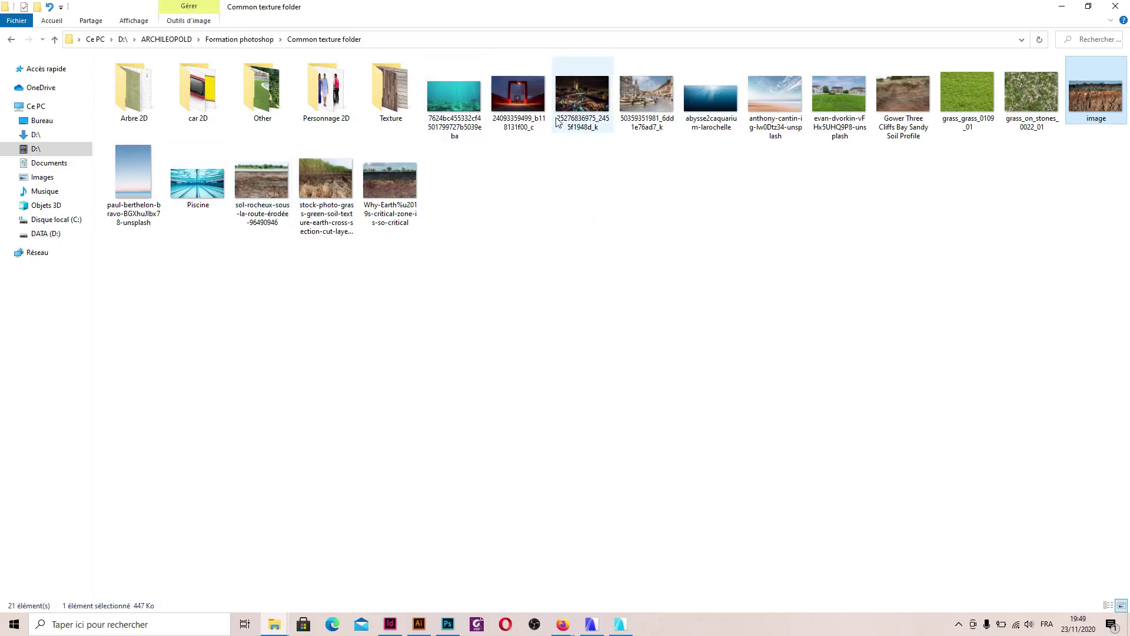
pyautogui.doubleClick(264, 93)
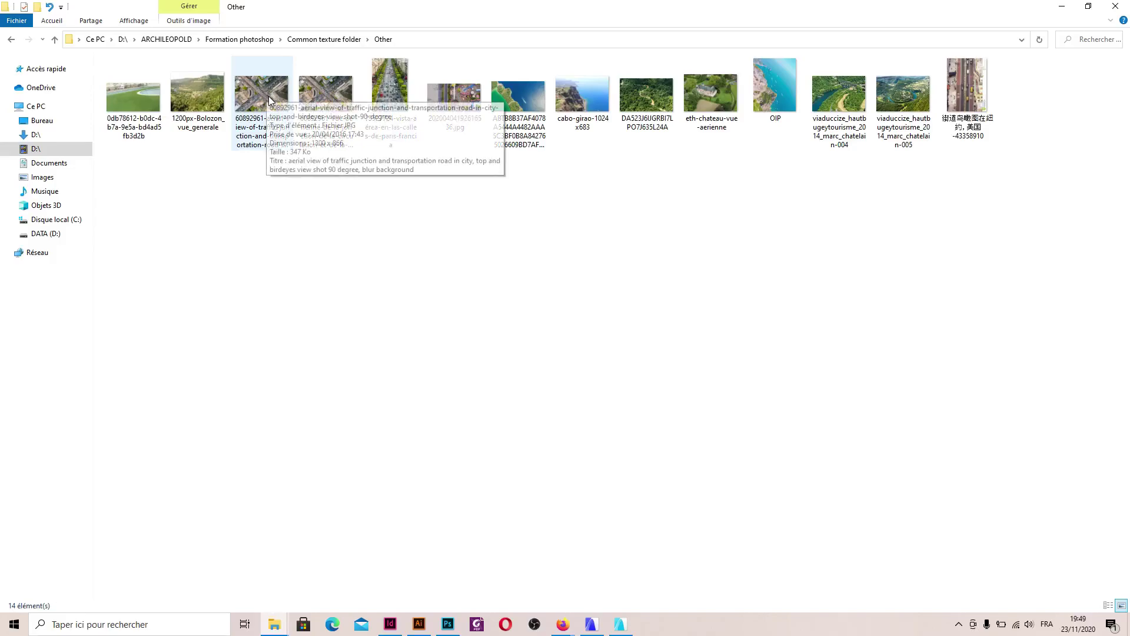
pyautogui.hotkey('alt', 'Left')
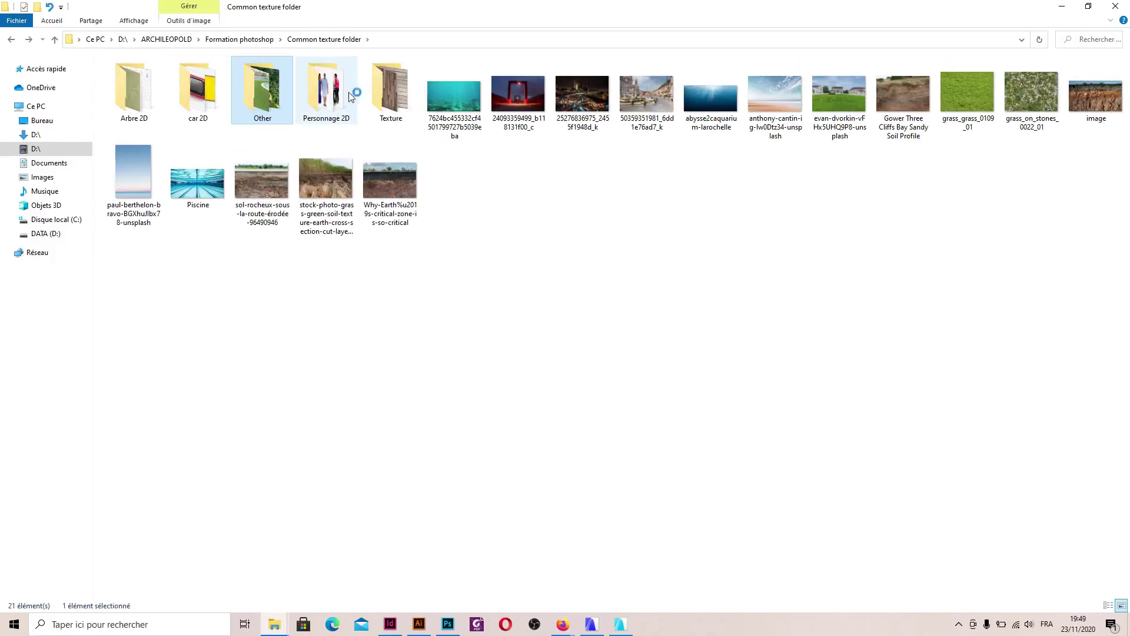
pyautogui.doubleClick(389, 92)
pyautogui.doubleClick(374, 101)
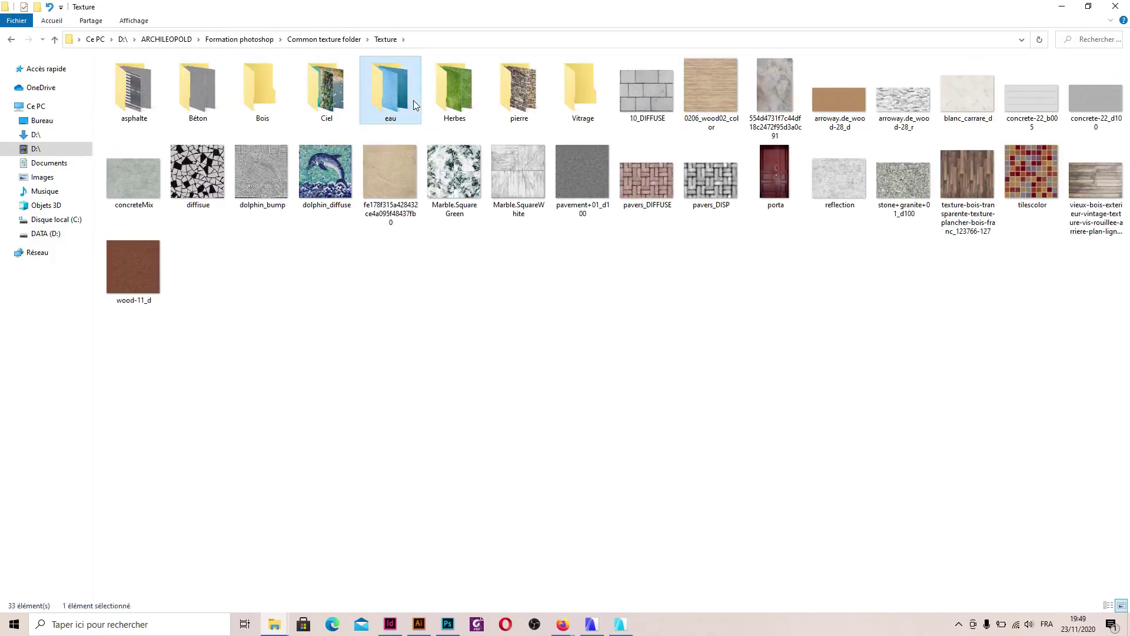
# - Try to place the water texture "images" from the eau folder into the Photoshop section drawing
pyautogui.click(448, 98)
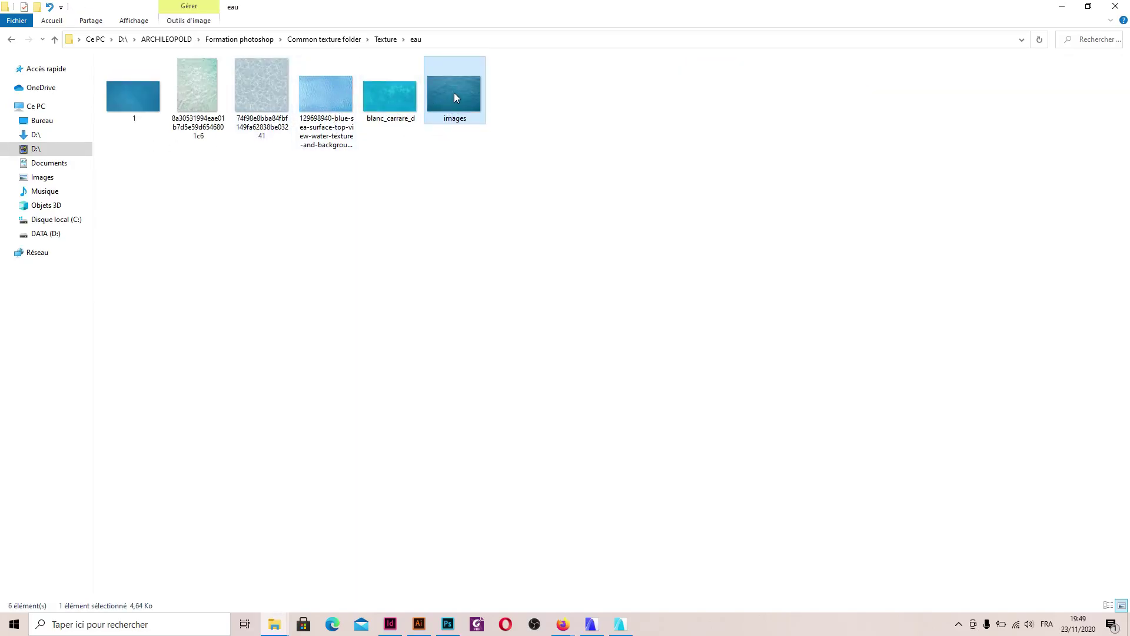
pyautogui.moveTo(454, 89); pyautogui.dragTo(414, 487)
pyautogui.click(547, 241)
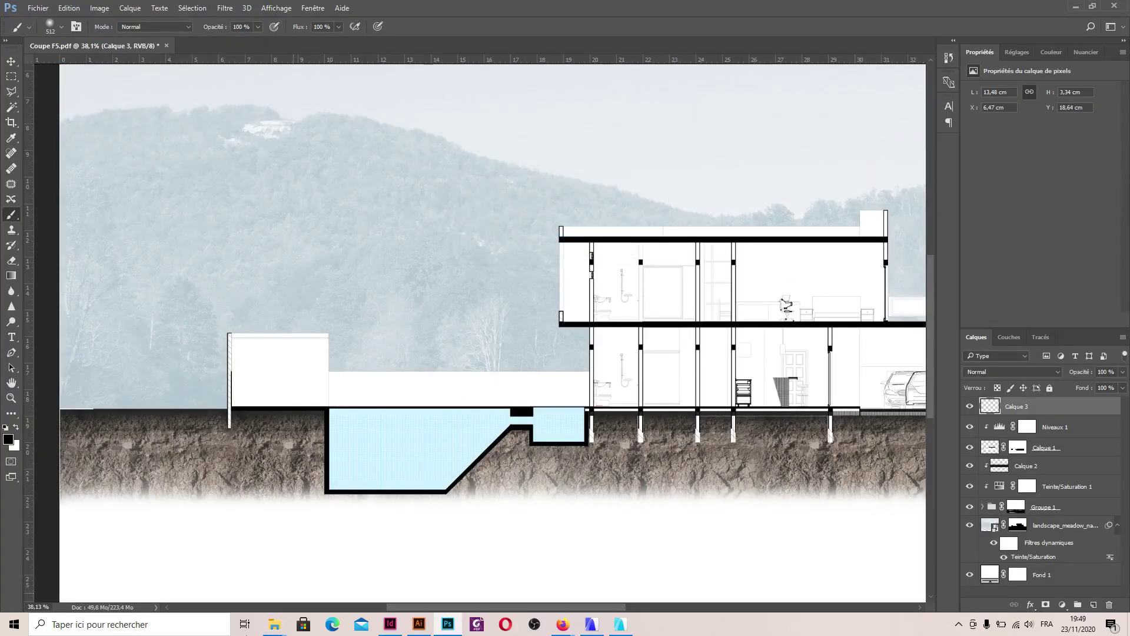
# - Return to the eau folder and place the turquoise texture blanc_carrare_d into the Coupe F5 document in Photoshop
pyautogui.moveTo(274, 624)
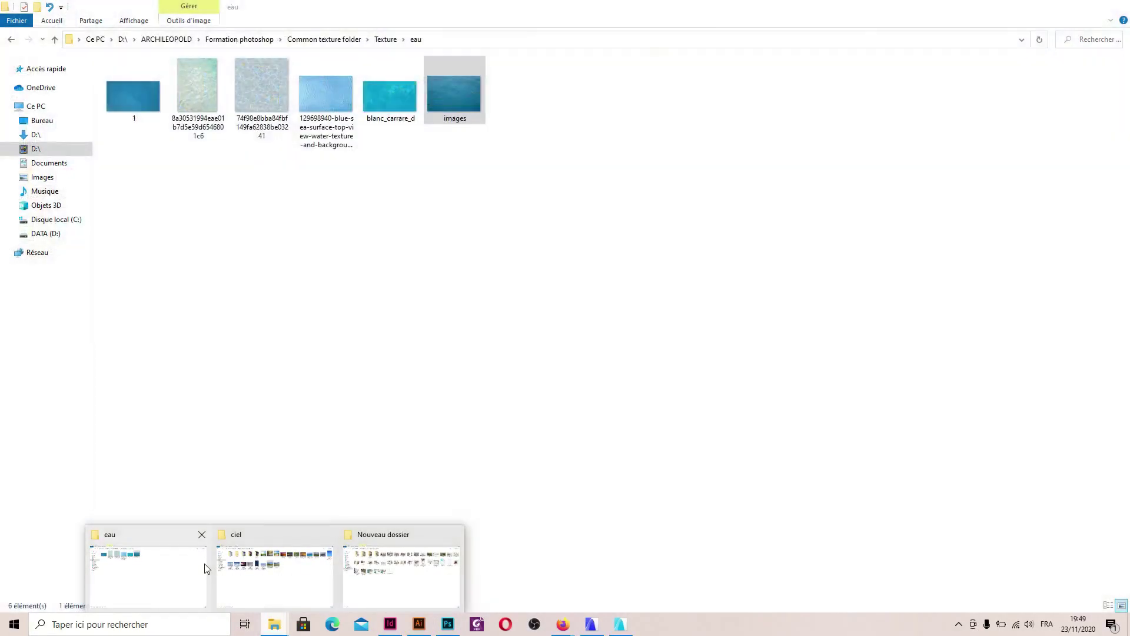
pyautogui.click(206, 567)
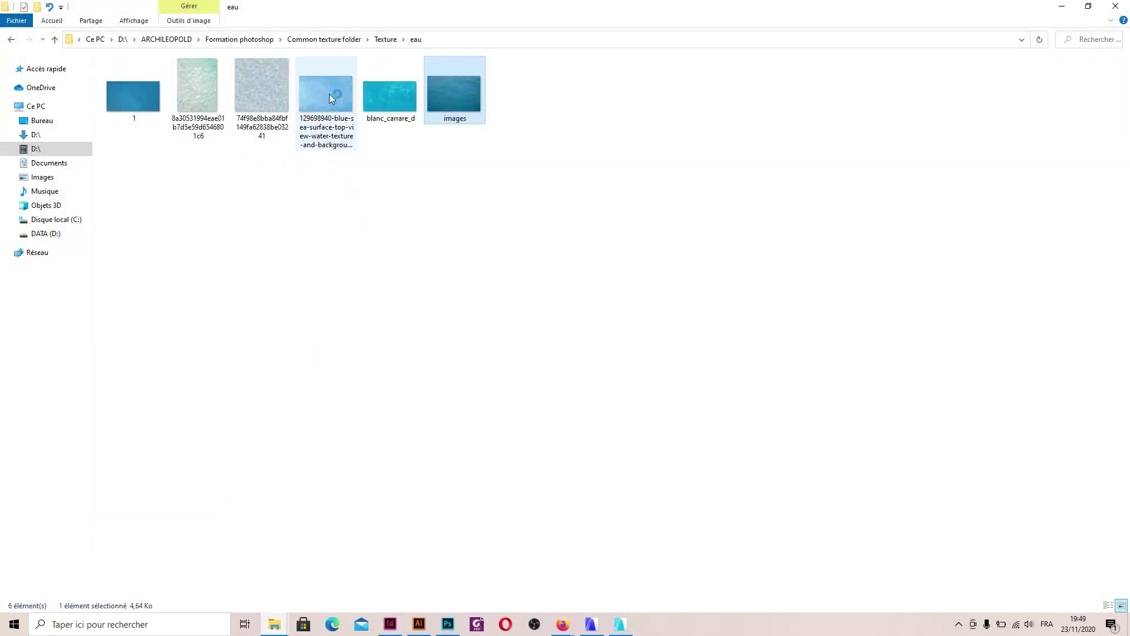
pyautogui.click(386, 99)
pyautogui.moveTo(390, 97); pyautogui.dragTo(499, 465)
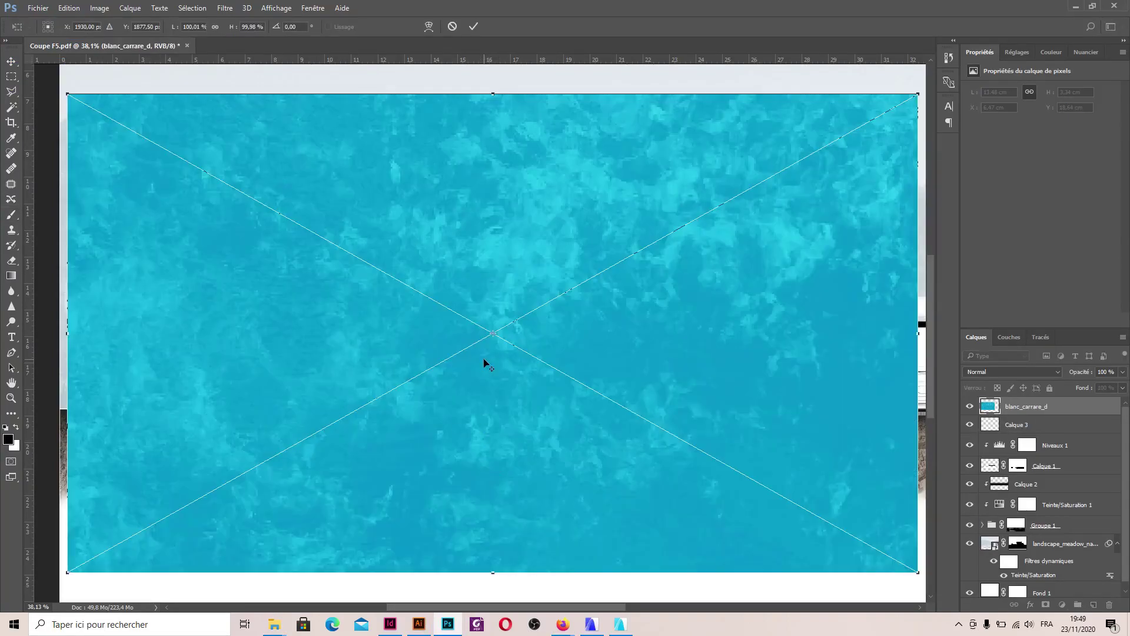
# - Scale the placed water texture to about 35.6 %, position it over the pool, and set its layer opacity to 58 %
pyautogui.scroll(-2, 487, 364)
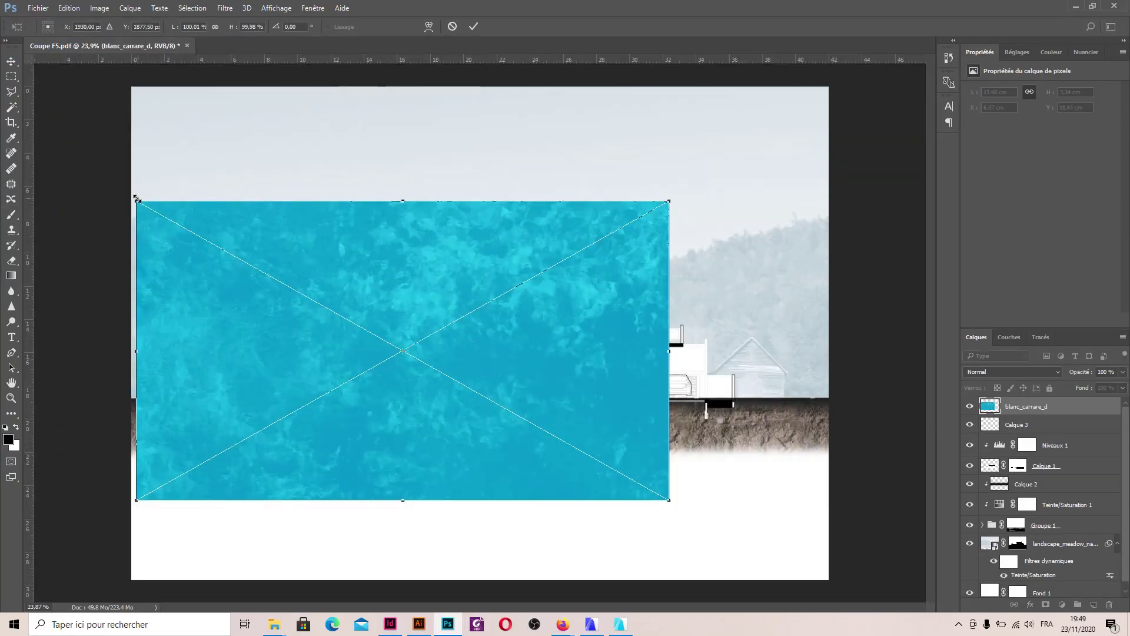
pyautogui.moveTo(137, 202); pyautogui.dragTo(476, 392)
pyautogui.moveTo(501, 439); pyautogui.dragTo(312, 416)
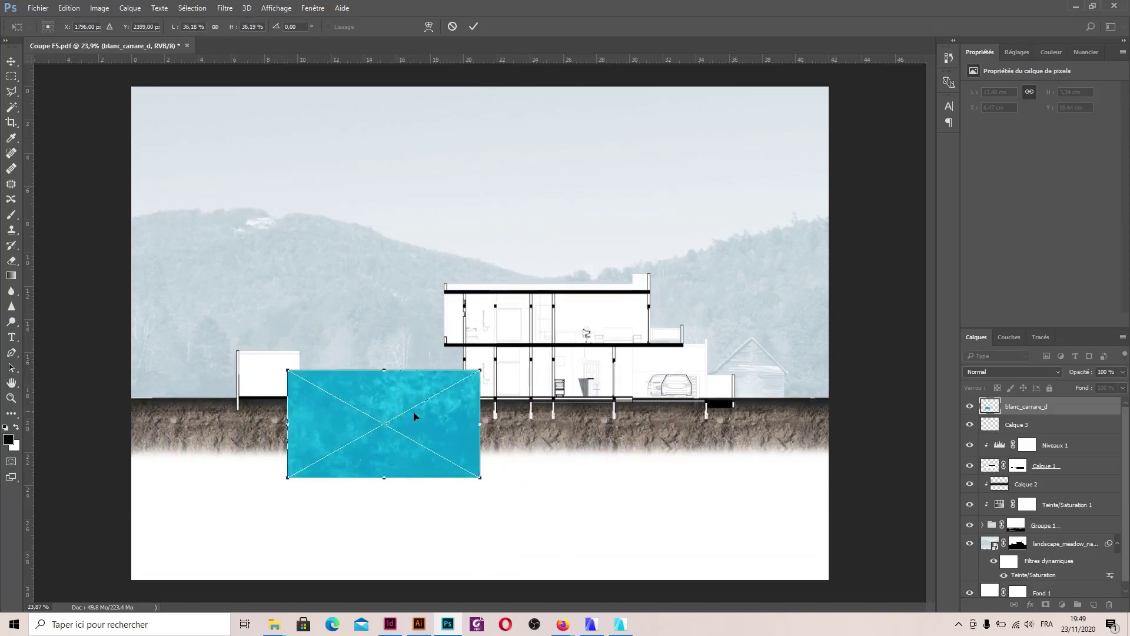
pyautogui.moveTo(481, 479)
pyautogui.mouseDown()
pyautogui.moveTo(380, 430)
pyautogui.moveTo(488, 478)
pyautogui.moveTo(483, 469)
pyautogui.mouseUp()
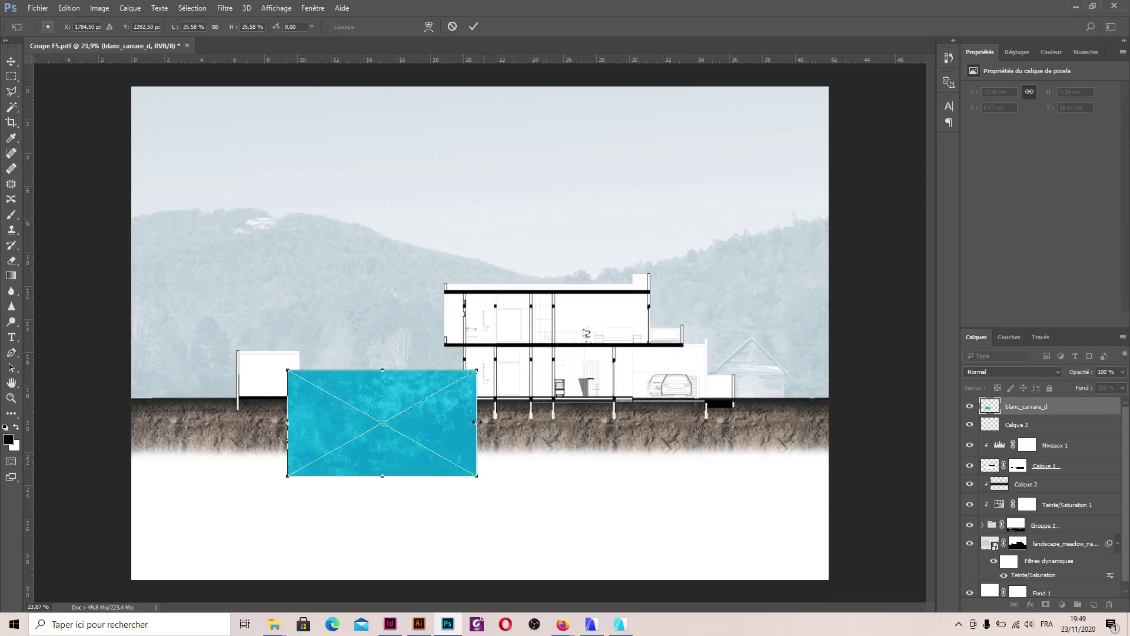
pyautogui.click(472, 28)
pyautogui.moveTo(1086, 376); pyautogui.dragTo(1061, 379)
pyautogui.click(11, 61)
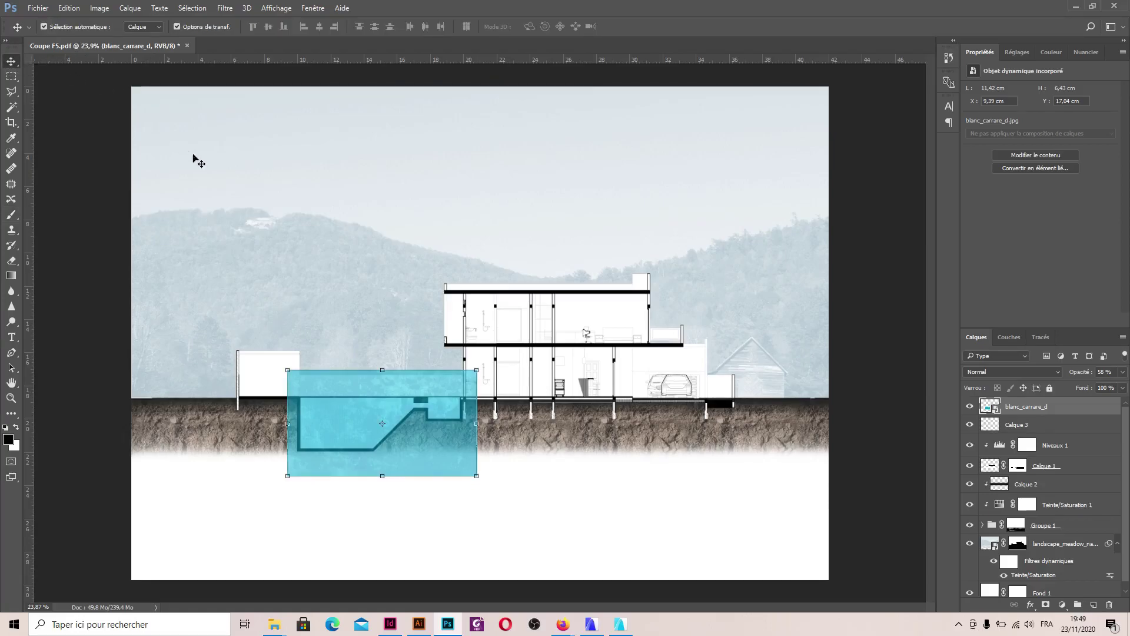
# - Try to select the pool interior with the Magic Wand through the semi-transparent texture, then deselect
pyautogui.click(11, 107)
pyautogui.scroll(4, 361, 429)
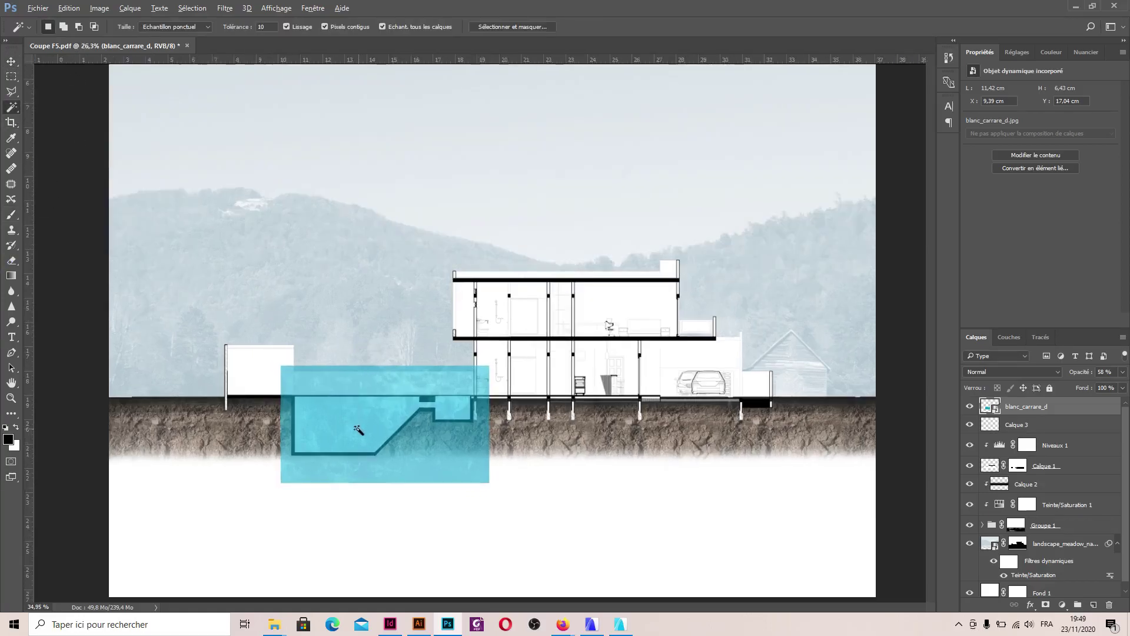
pyautogui.click(364, 421)
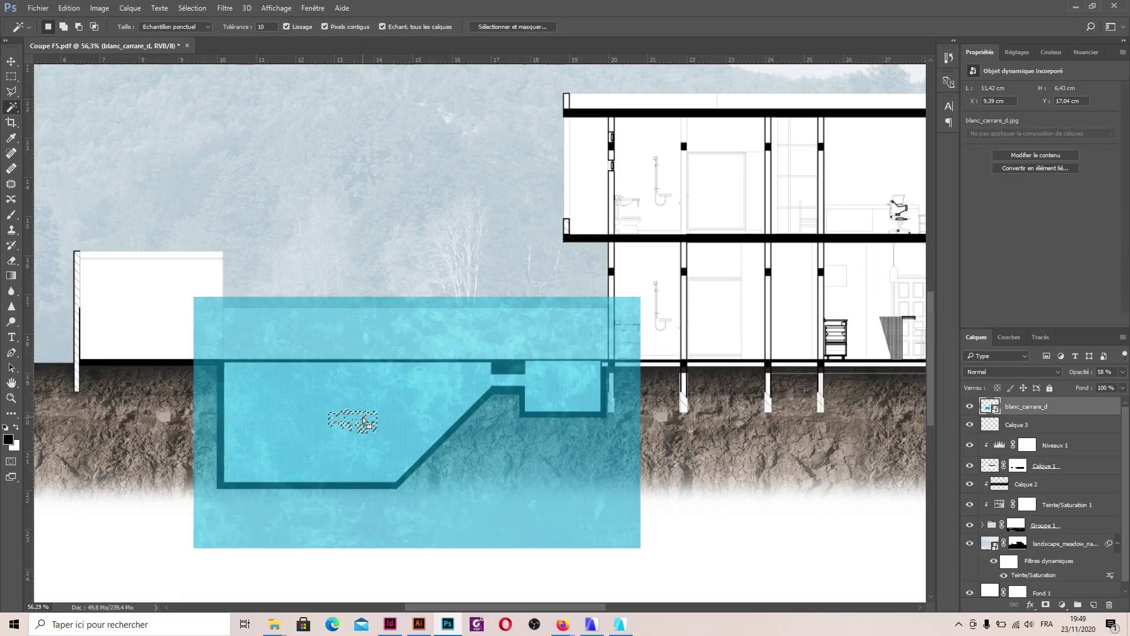
pyautogui.hotkey('ctrl', 'd')
# - With the texture temporarily hidden, select the pool interior using the Magic Wand at tolerance 50, then mask the texture layer to that selection
pyautogui.click(970, 406)
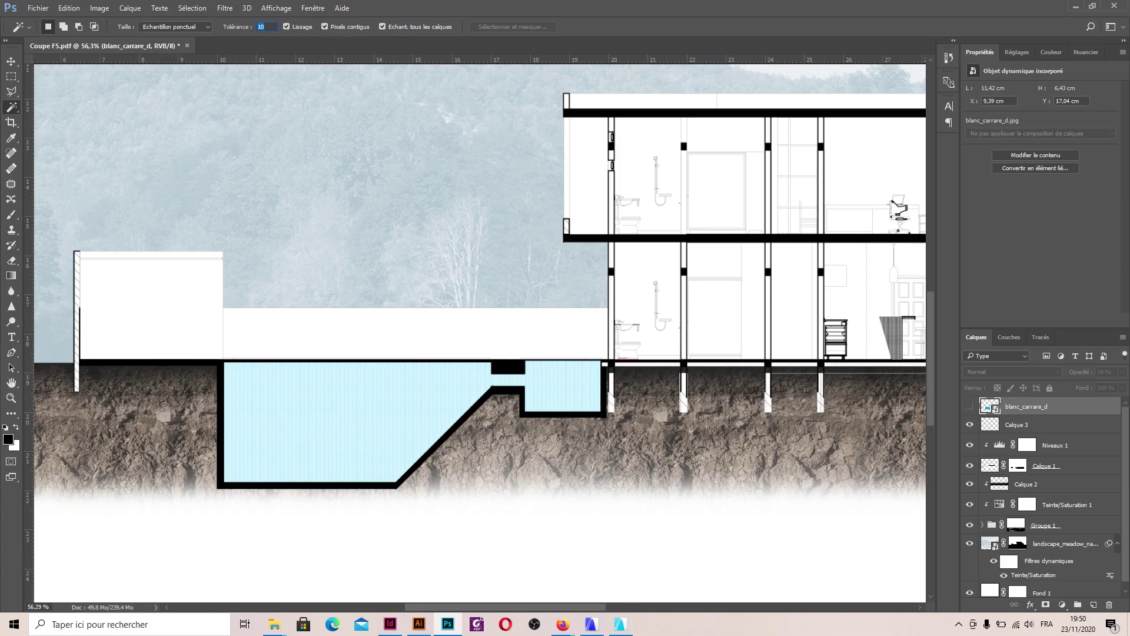
pyautogui.click(365, 406)
pyautogui.click(970, 405)
pyautogui.click(970, 406)
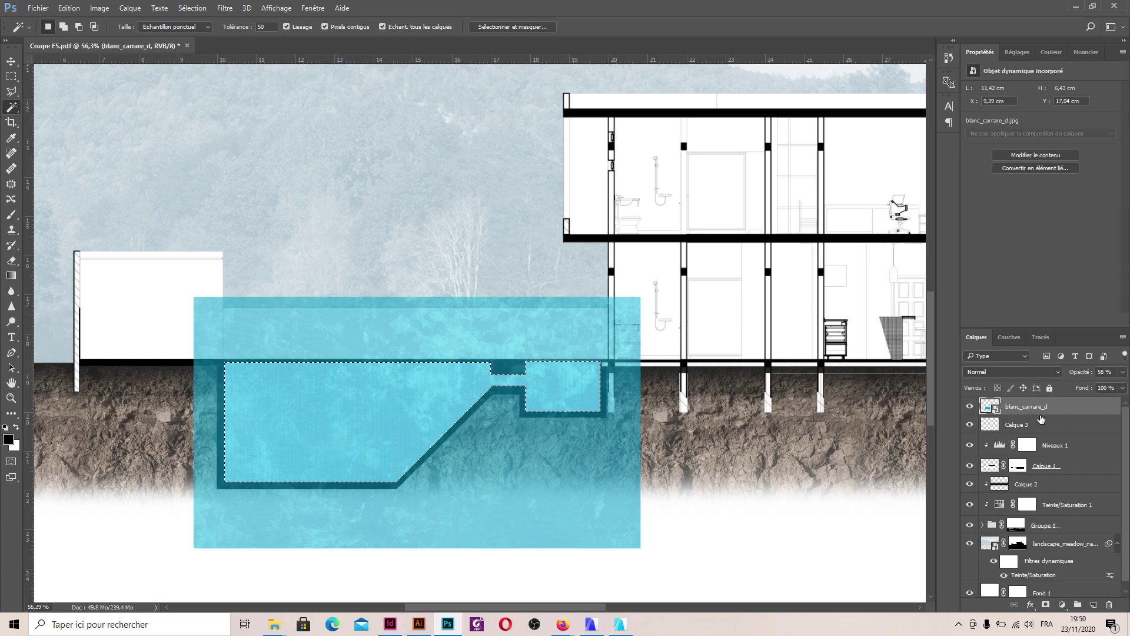
pyautogui.click(1045, 604)
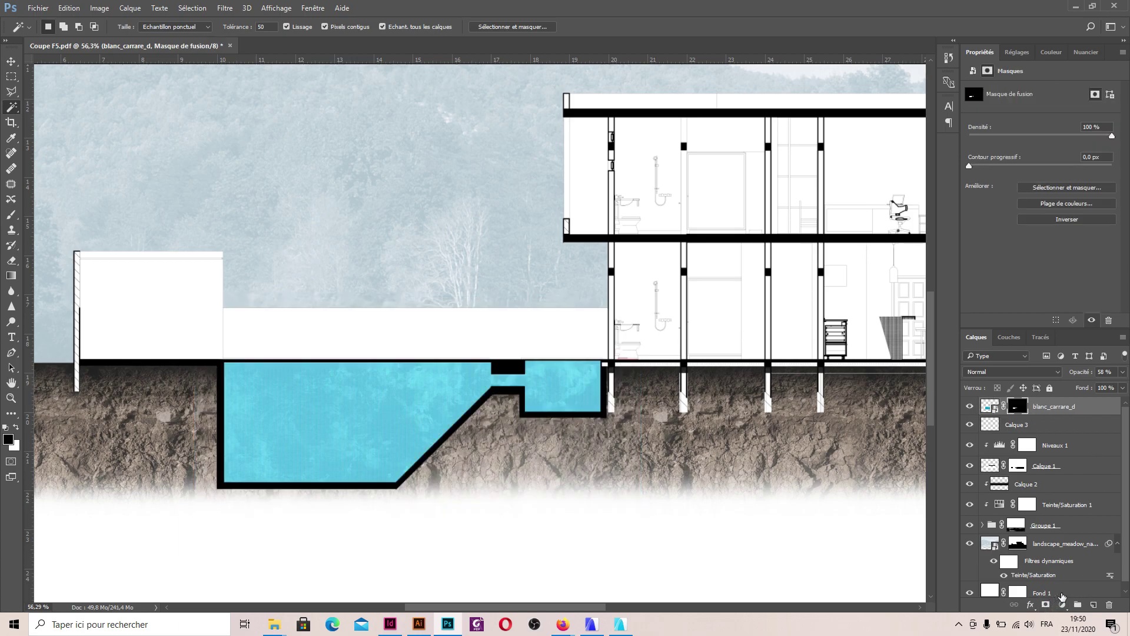
# - Set the masked blanc_carrare_d water layer's opacity to 48 %
pyautogui.scroll(-3, 416, 529)
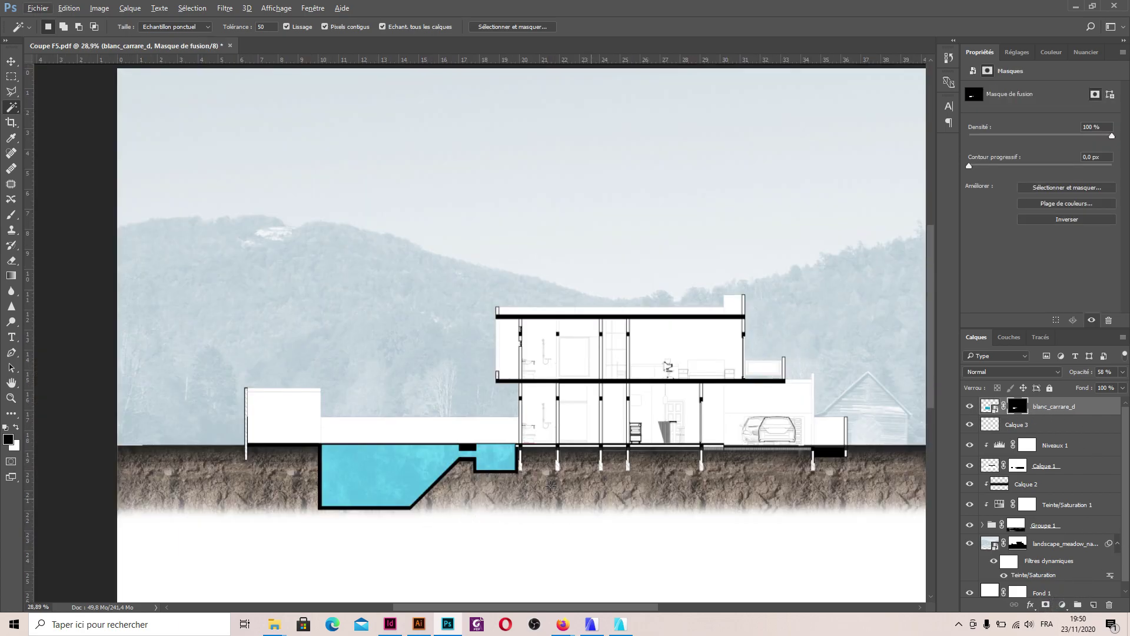
pyautogui.moveTo(1081, 375); pyautogui.dragTo(1078, 380)
pyautogui.scroll(-1, 582, 309)
pyautogui.press('alt')
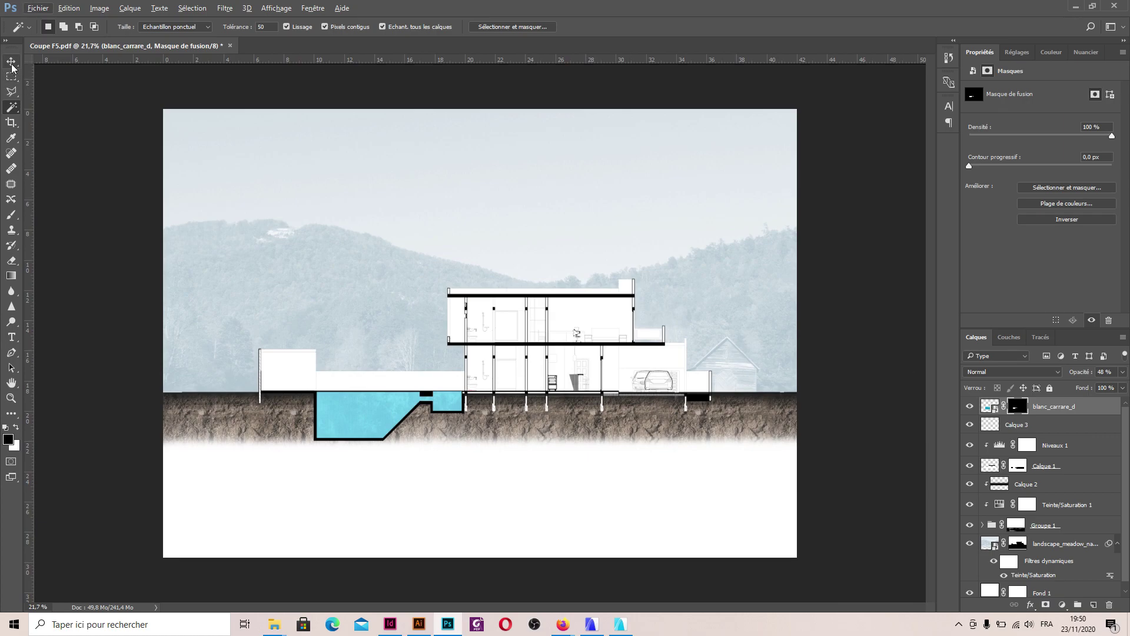
# - Load the water texture's mask as a selection and add a new layer clipped to the texture layer
pyautogui.click(11, 215)
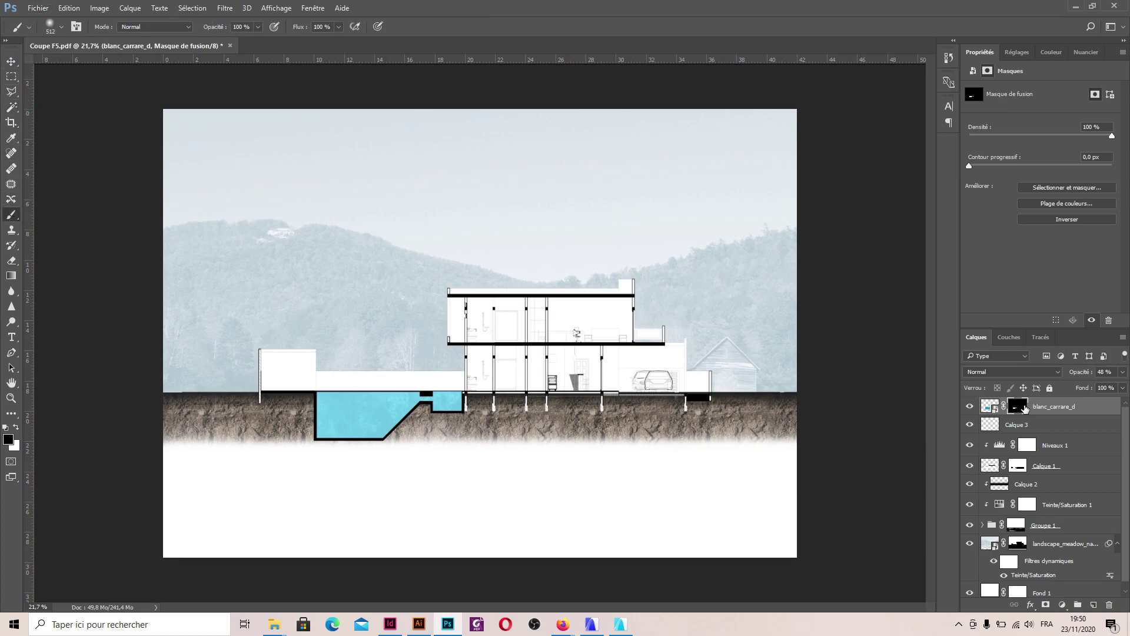
pyautogui.keyDown('ctrl'); pyautogui.click(1017, 405); pyautogui.keyUp('ctrl')
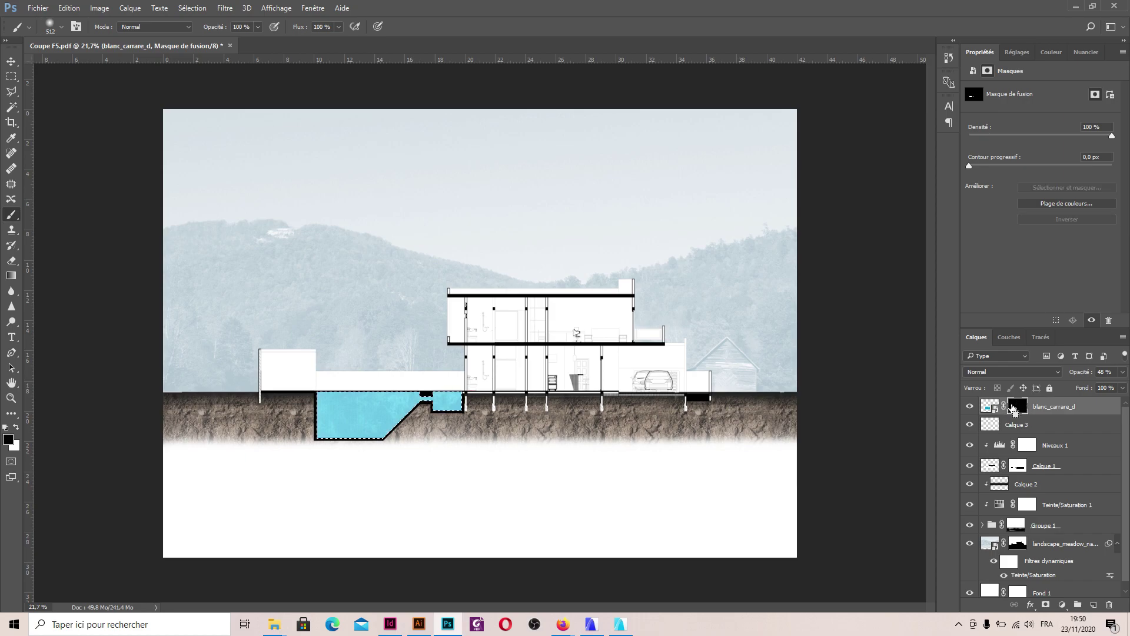
pyautogui.click(1093, 604)
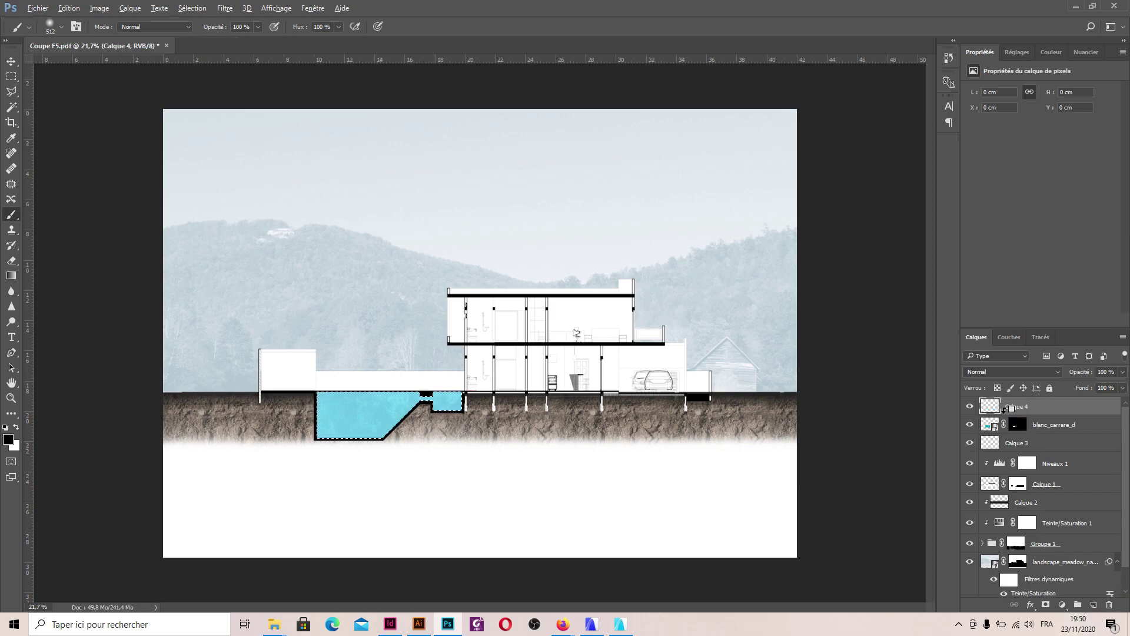
pyautogui.keyDown('alt'); pyautogui.click(1005, 415); pyautogui.keyUp('alt')
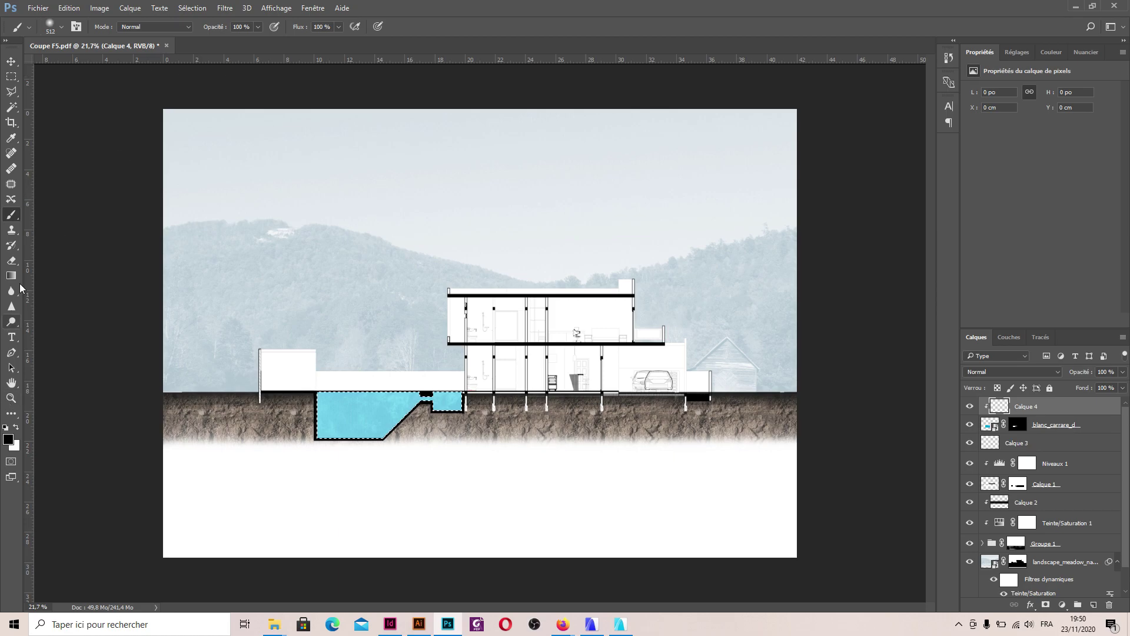
# - Paint soft white light along the water surface of the large pool basin with the Brush tool on the clipped layer
pyautogui.click(16, 427)
pyautogui.moveTo(324, 363); pyautogui.dragTo(361, 370)
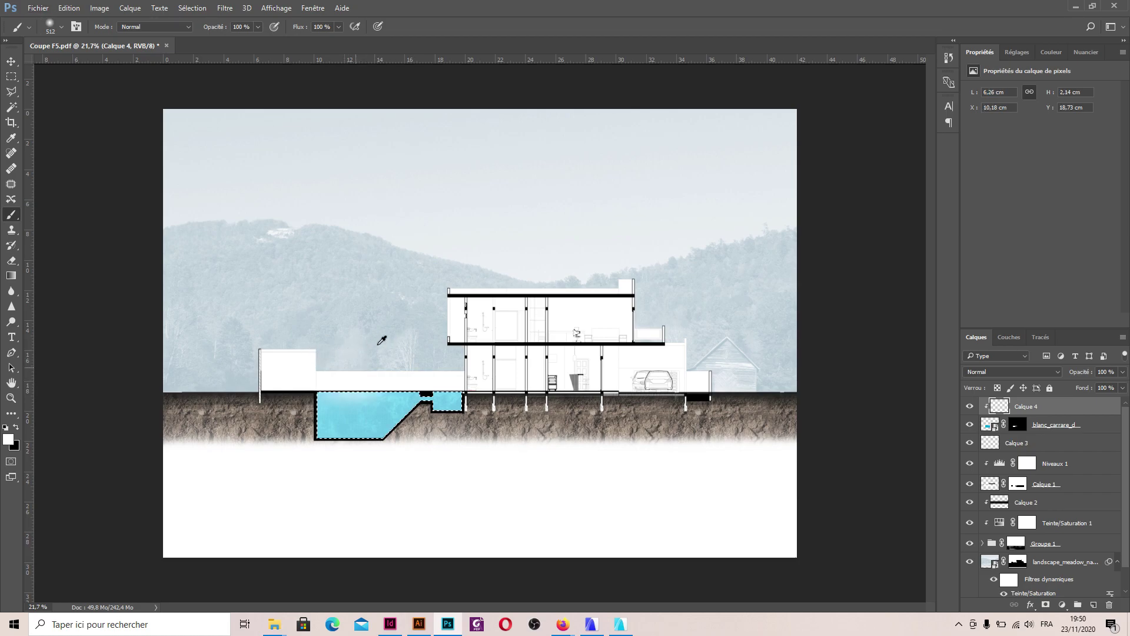
pyautogui.moveTo(384, 337); pyautogui.dragTo(416, 339)
pyautogui.click(325, 310)
pyautogui.moveTo(330, 322)
pyautogui.mouseDown()
pyautogui.moveTo(330, 305)
pyautogui.moveTo(360, 305)
pyautogui.moveTo(354, 312)
pyautogui.moveTo(423, 274)
pyautogui.mouseUp()
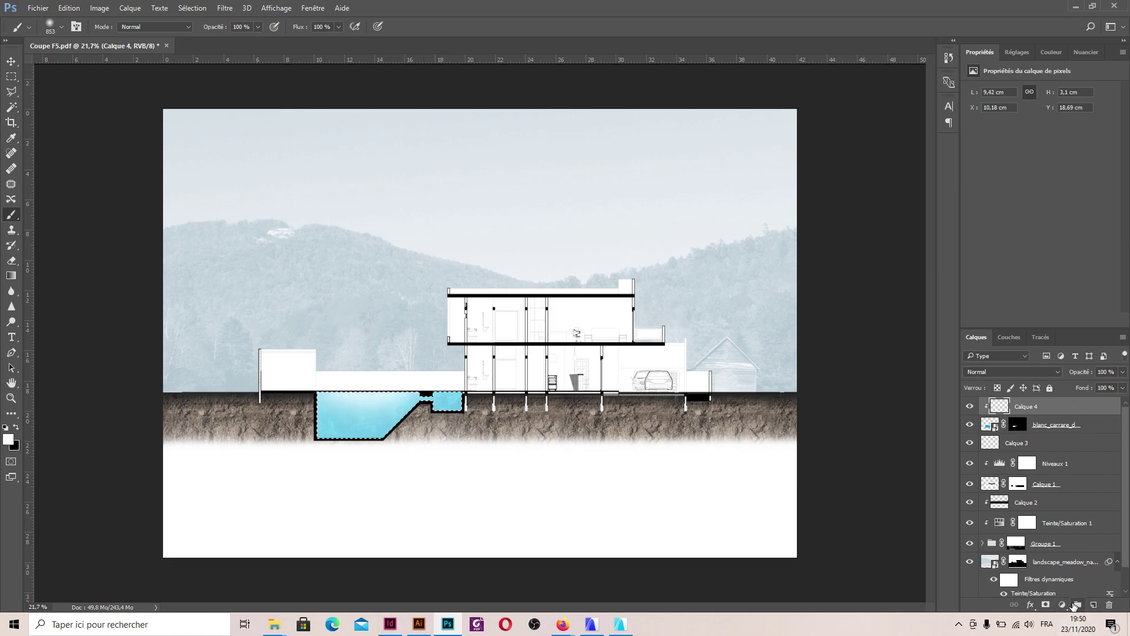
# - Add a second layer clipped to the water texture and brush soft black shading along the bottom of the large basin
pyautogui.click(1093, 604)
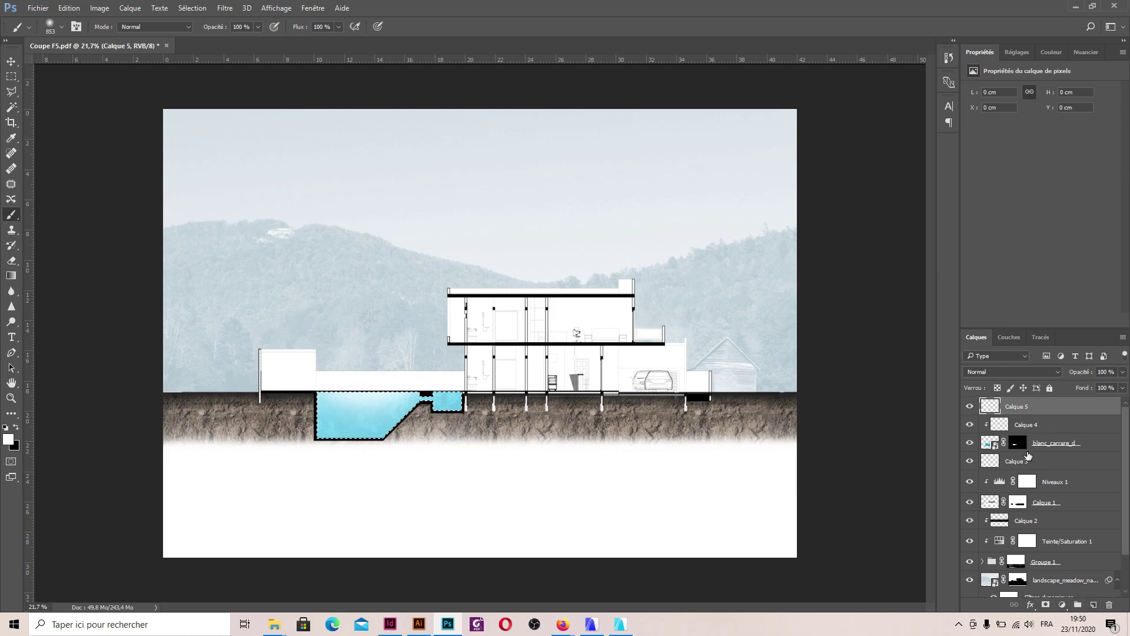
pyautogui.keyDown('alt'); pyautogui.click(1027, 415); pyautogui.keyUp('alt')
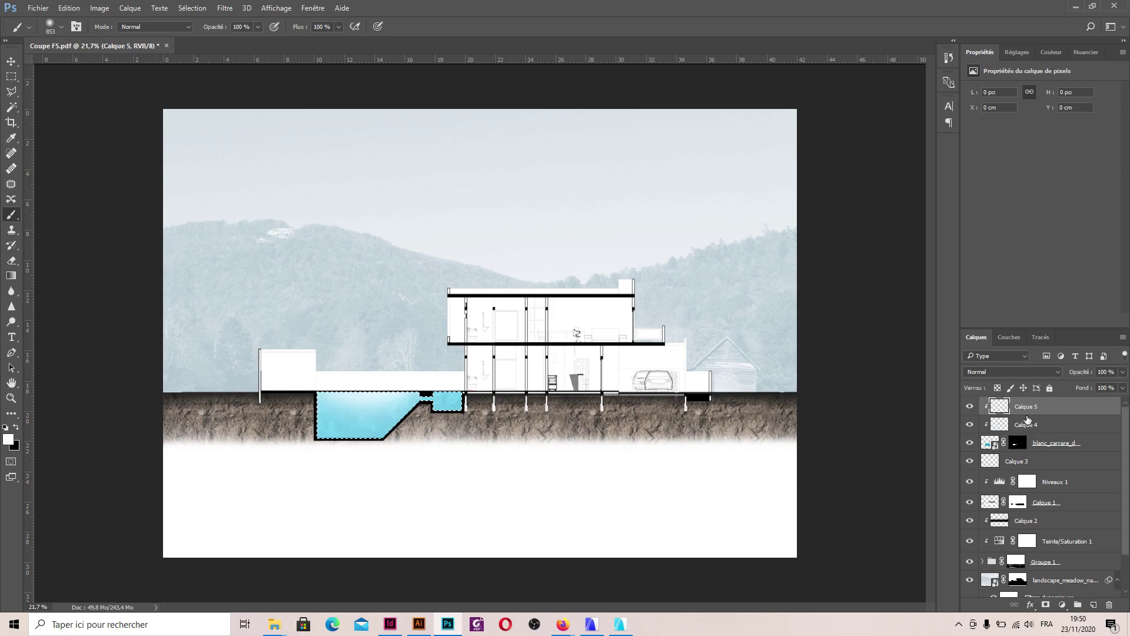
pyautogui.click(16, 427)
pyautogui.moveTo(291, 436)
pyautogui.mouseDown()
pyautogui.moveTo(261, 445)
pyautogui.moveTo(360, 446)
pyautogui.moveTo(382, 428)
pyautogui.mouseUp()
pyautogui.moveTo(437, 463); pyautogui.dragTo(417, 463)
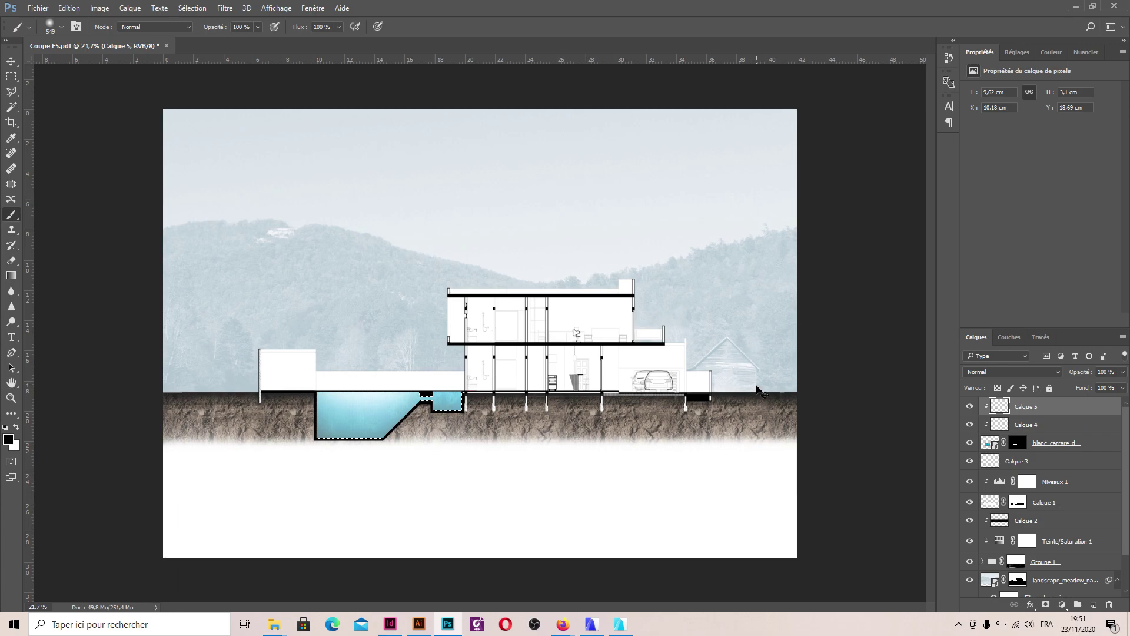
# - Set the blanc_carrare_d water layer's opacity to 69 %
pyautogui.scroll(-5, 608, 381)
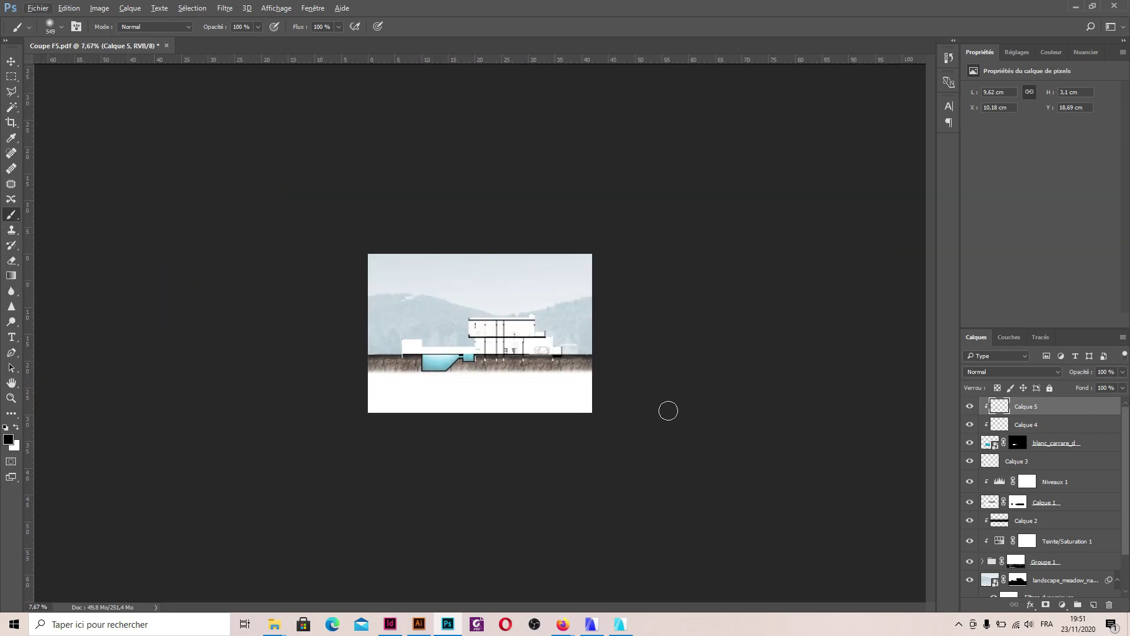
pyautogui.scroll(5, 423, 358)
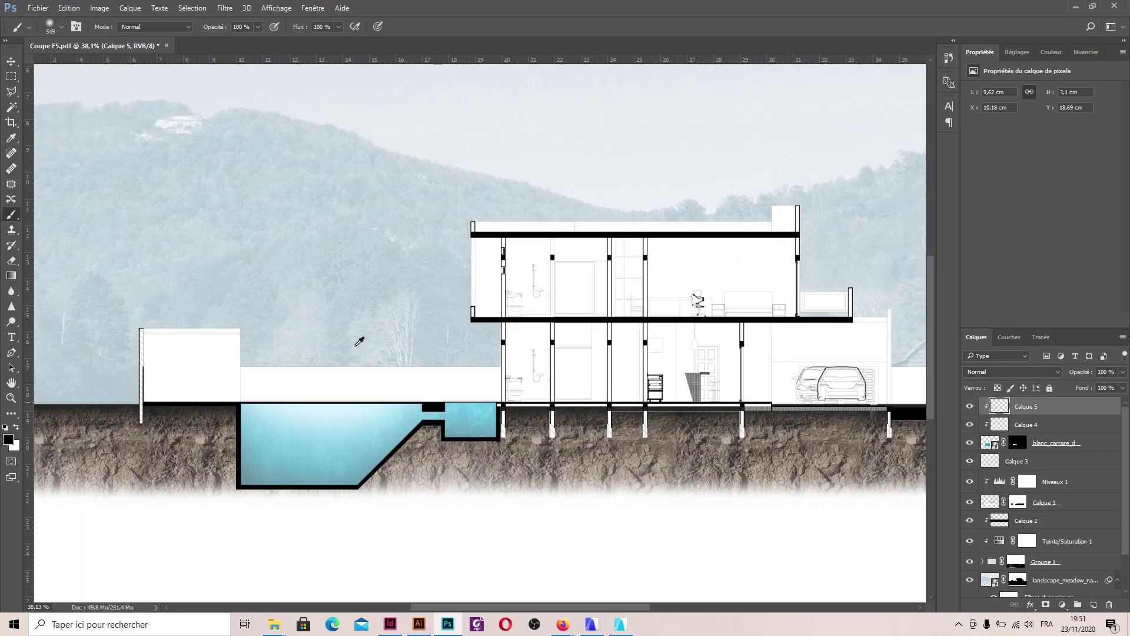
pyautogui.scroll(3, 270, 426)
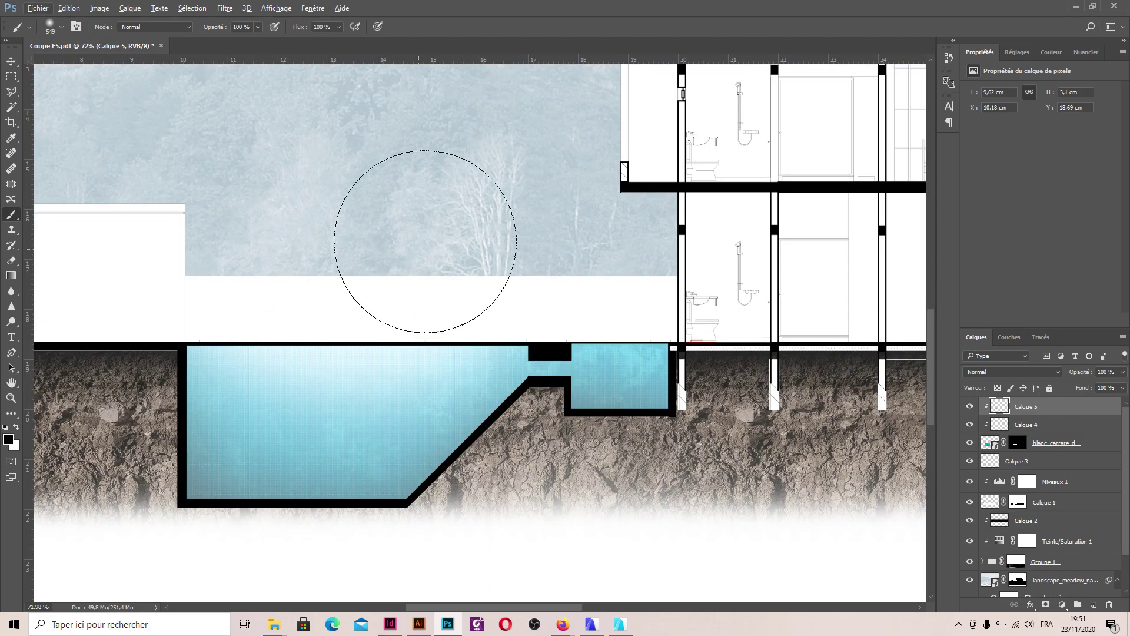
pyautogui.click(1055, 444)
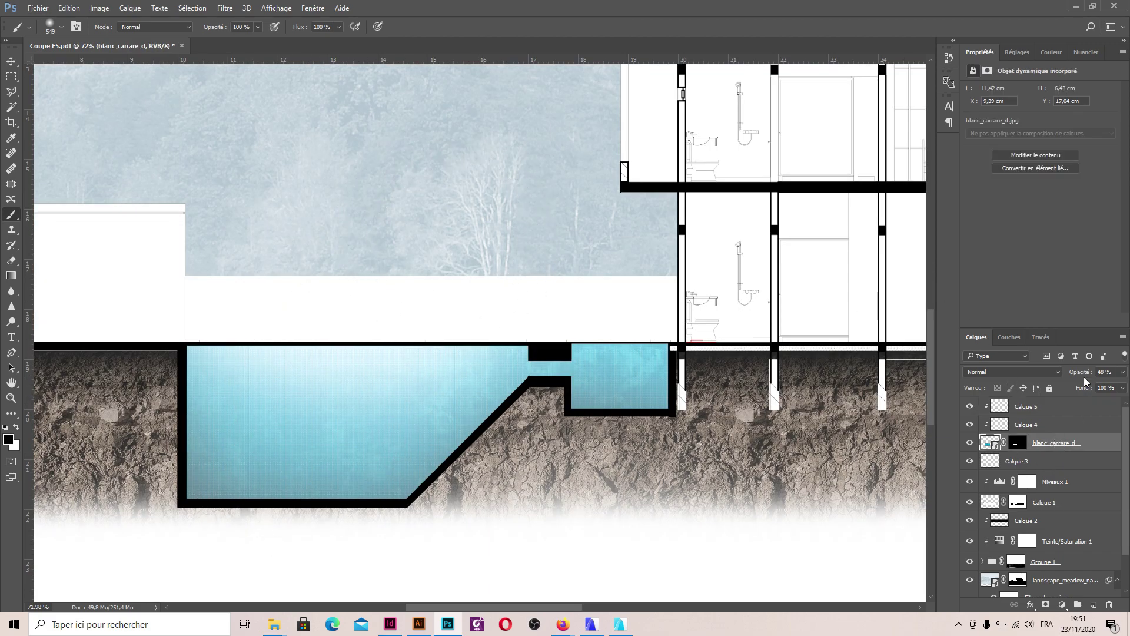
pyautogui.moveTo(1075, 374); pyautogui.dragTo(1091, 375)
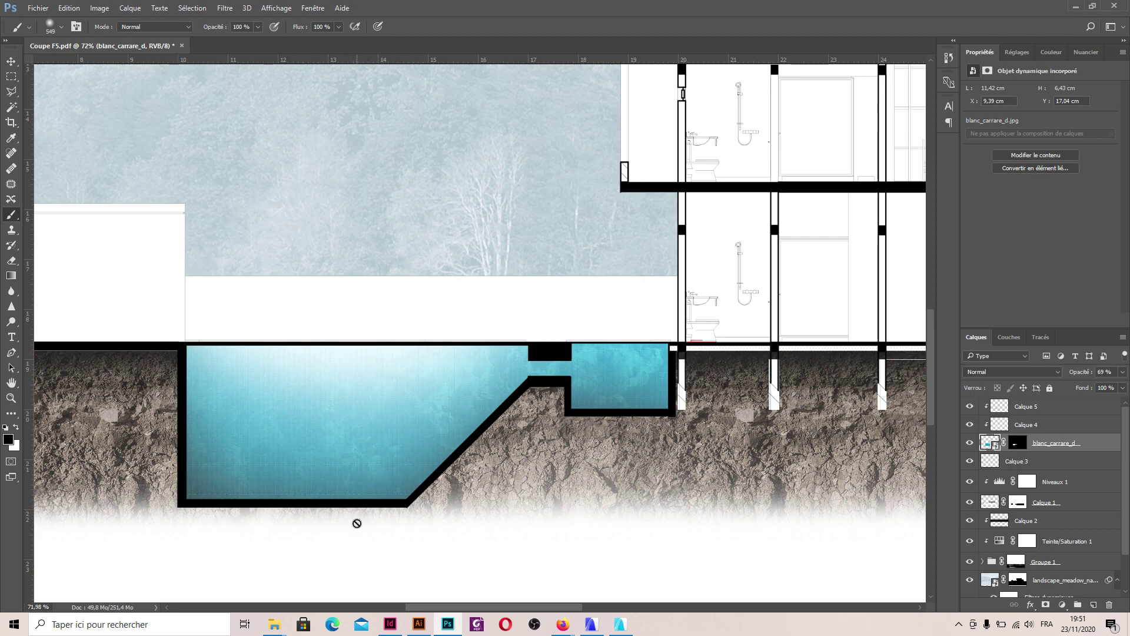
pyautogui.scroll(-3, 371, 403)
pyautogui.scroll(-4, 380, 415)
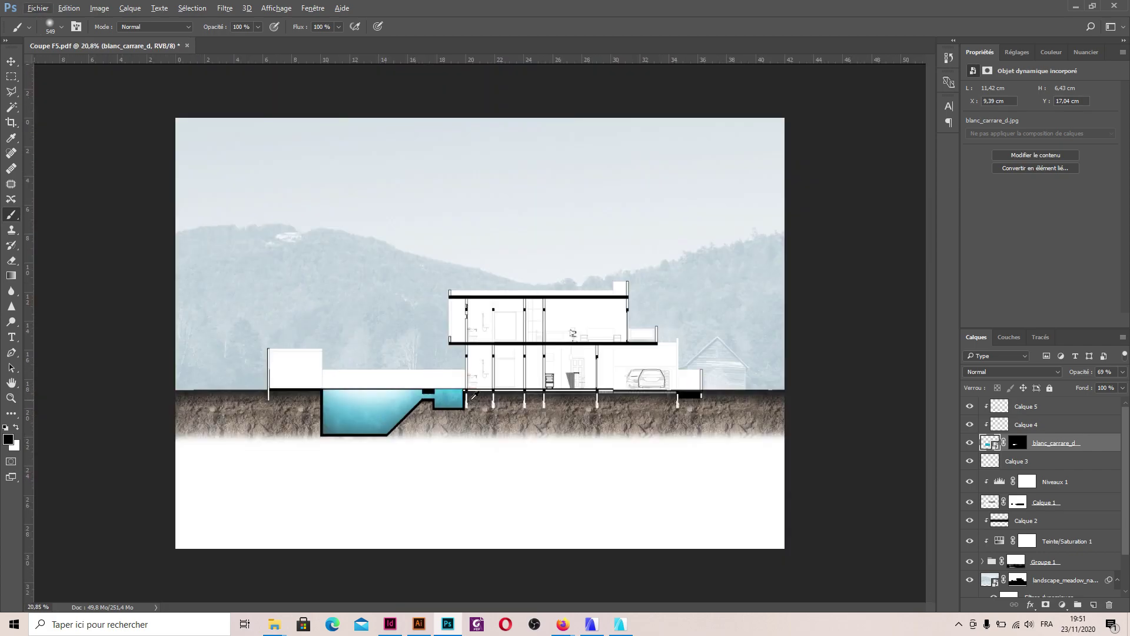
# - On the highlight layer Calque 4, brush soft white light along the water surface of the small basin beside the house
pyautogui.scroll(4, 469, 401)
pyautogui.click(1003, 425)
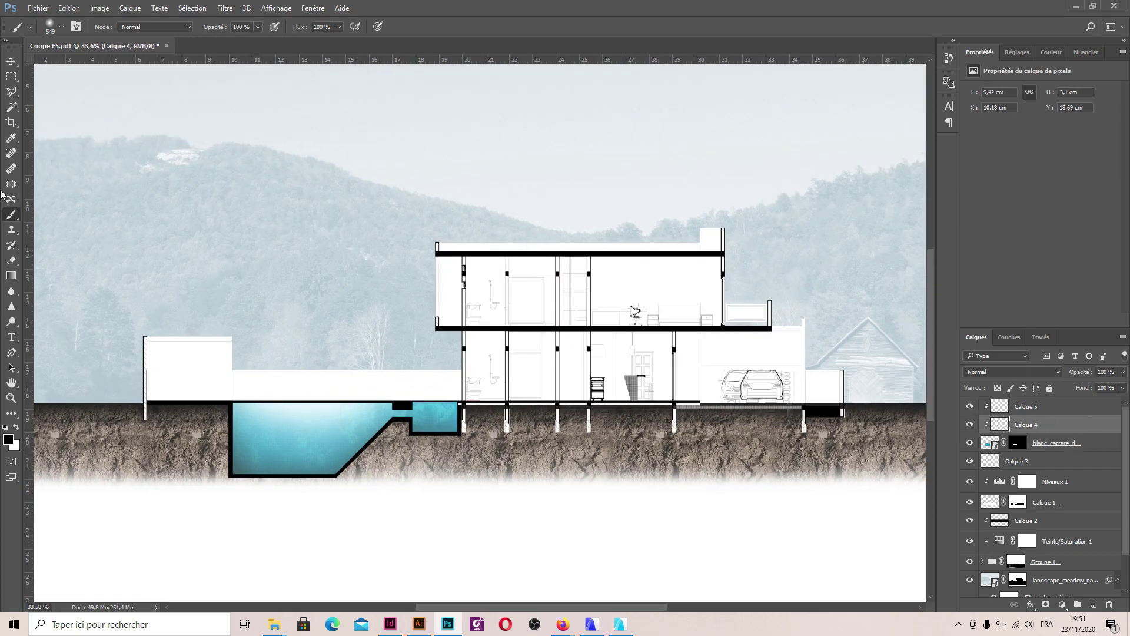
pyautogui.click(16, 426)
pyautogui.scroll(2, 438, 378)
pyautogui.moveTo(465, 379); pyautogui.dragTo(453, 370)
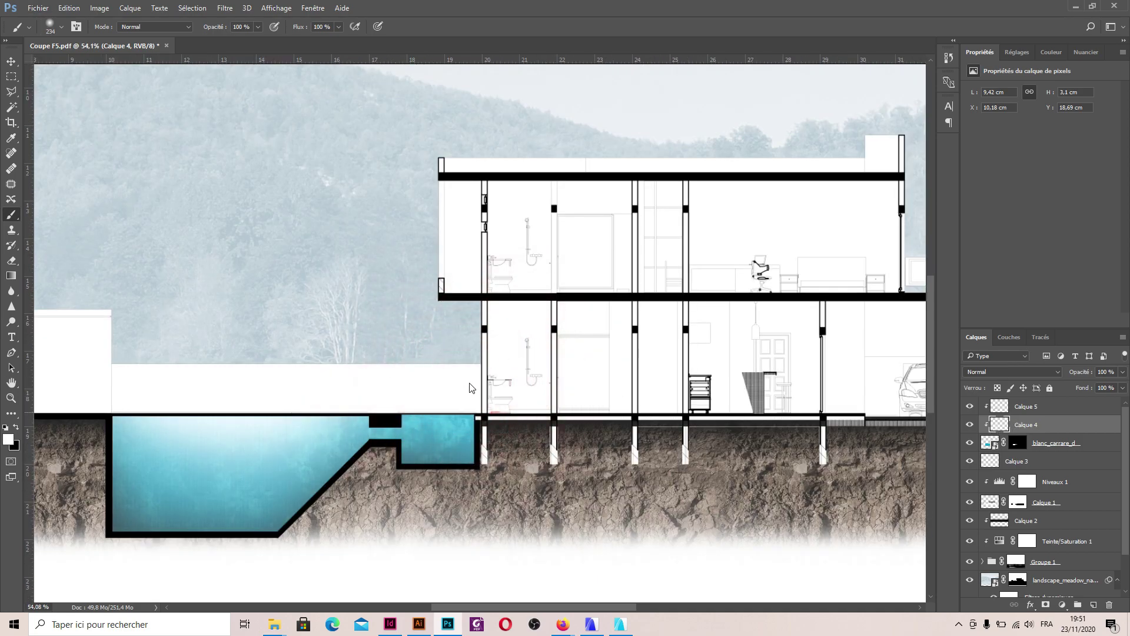
pyautogui.moveTo(447, 405); pyautogui.dragTo(475, 407)
pyautogui.click(433, 379)
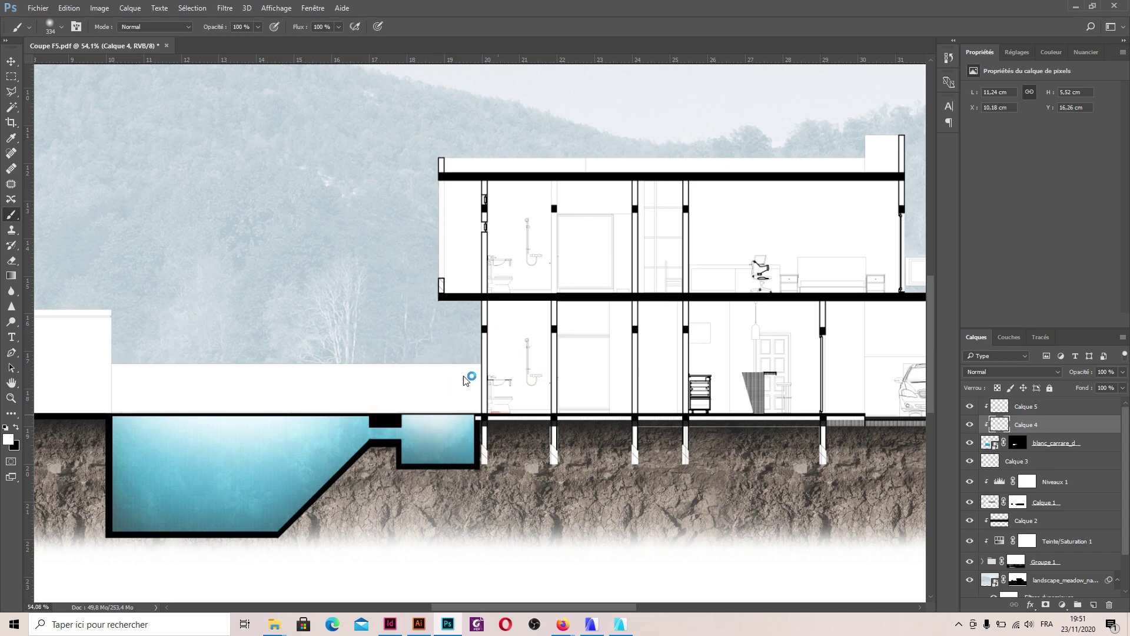
pyautogui.scroll(-1, 471, 412)
pyautogui.scroll(-5, 324, 383)
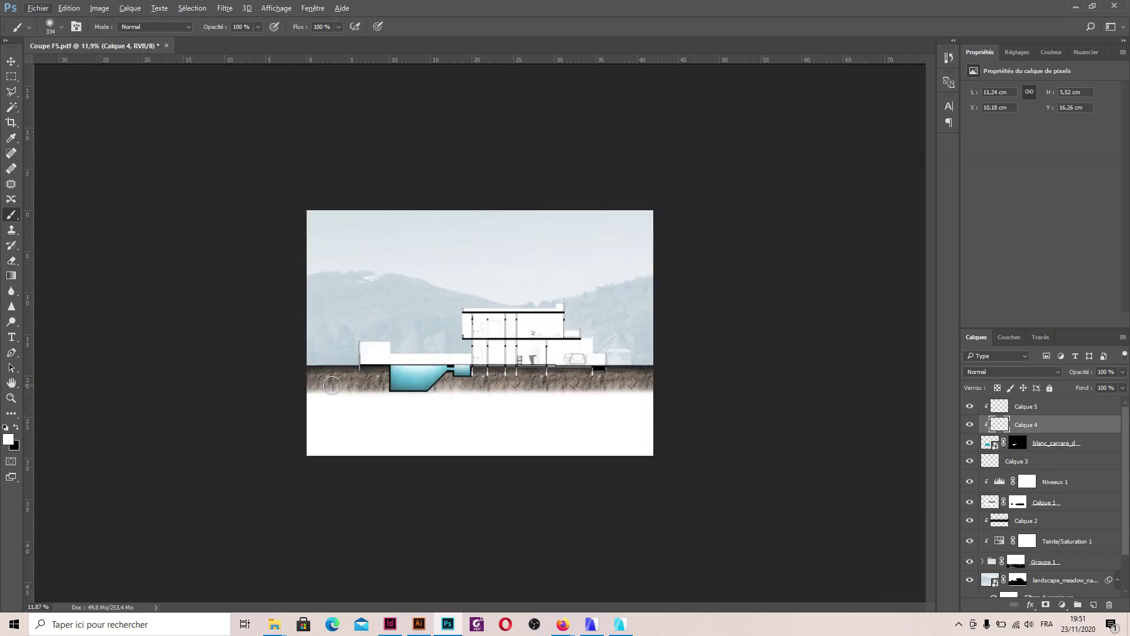
pyautogui.scroll(2, 391, 345)
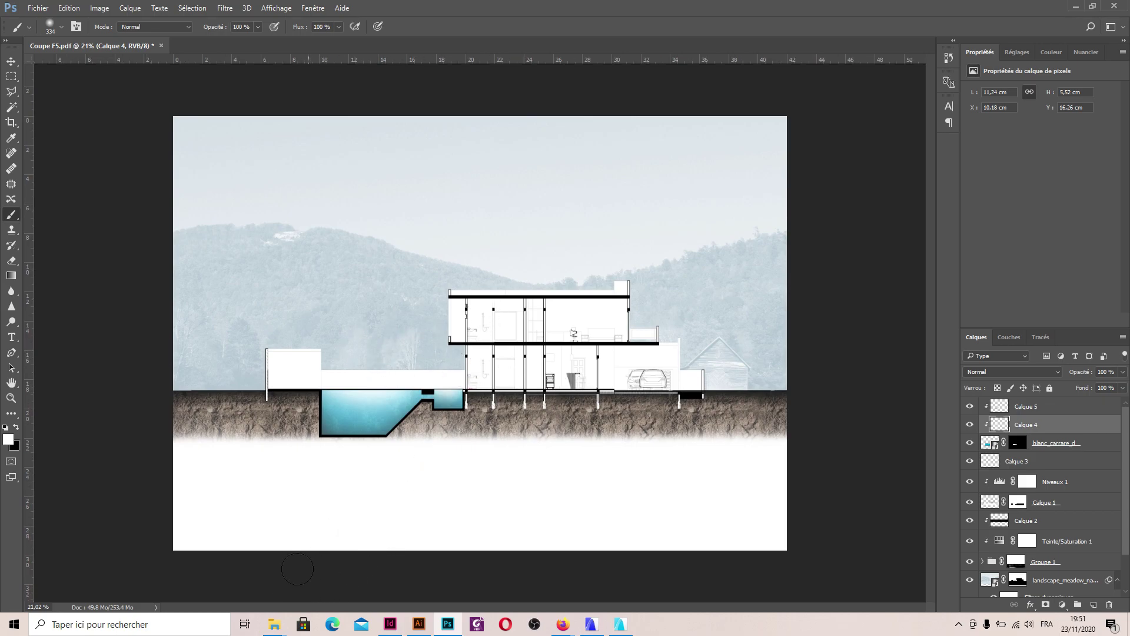
# - Switch to File Explorer and open the beach people folder inside image boulot > pesonnage 2détourée
pyautogui.moveTo(274, 623)
pyautogui.moveTo(333, 592)
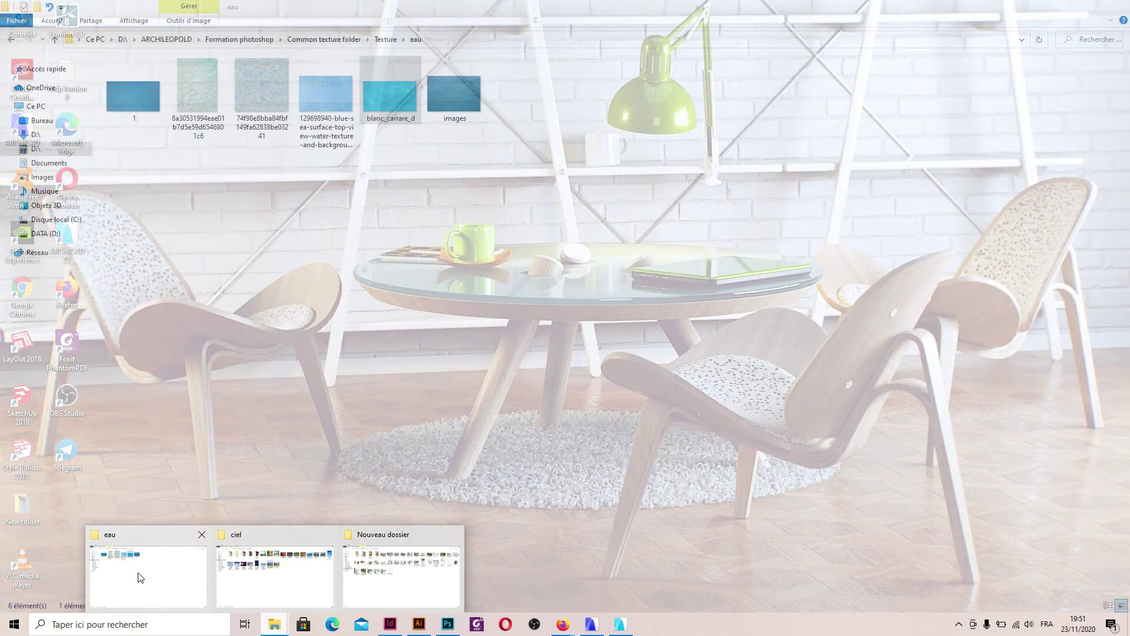
pyautogui.moveTo(143, 575)
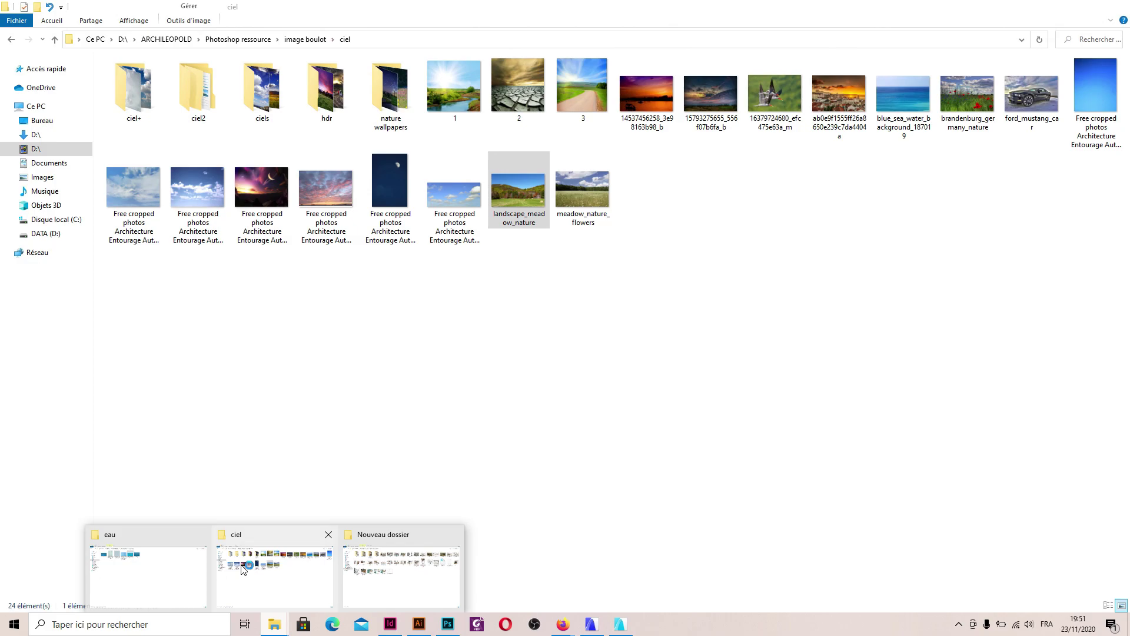
pyautogui.click(246, 569)
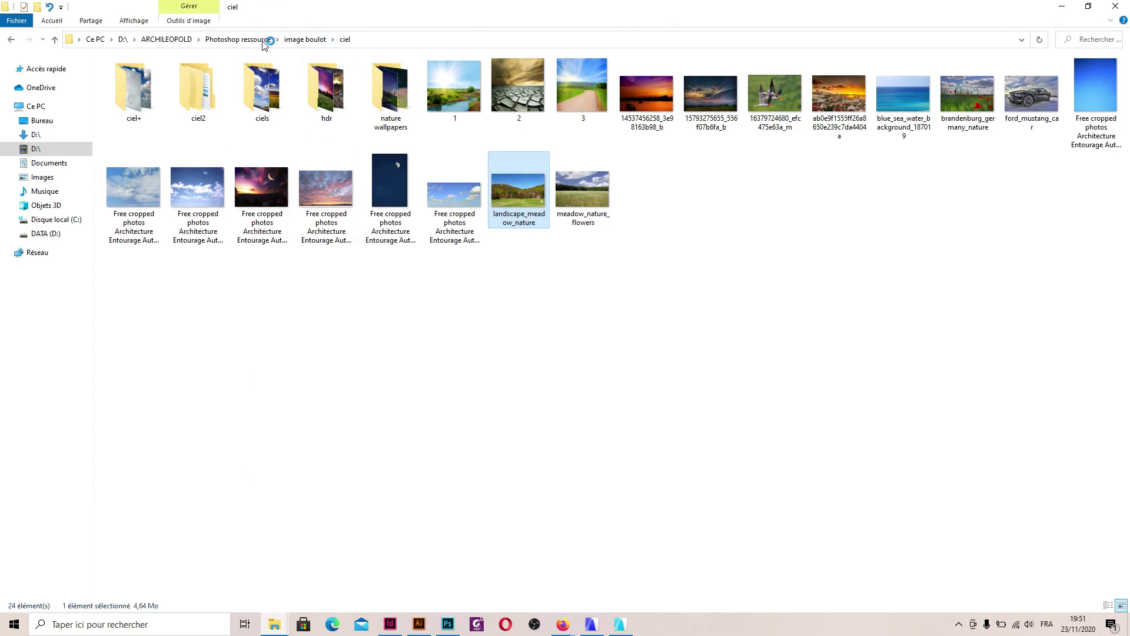
pyautogui.click(299, 41)
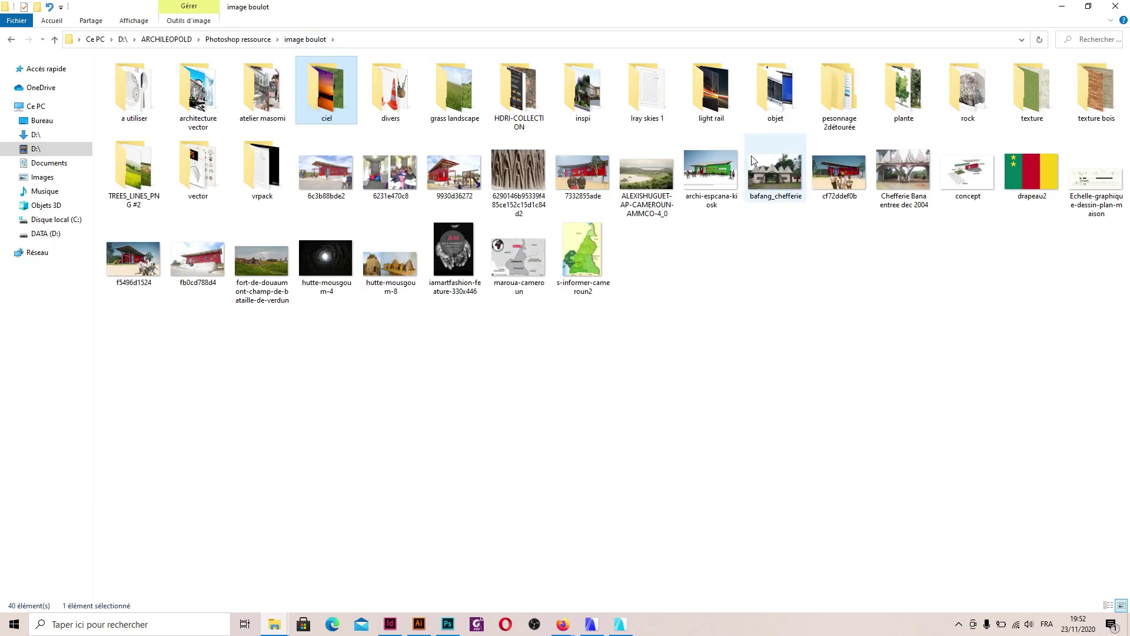
pyautogui.doubleClick(833, 94)
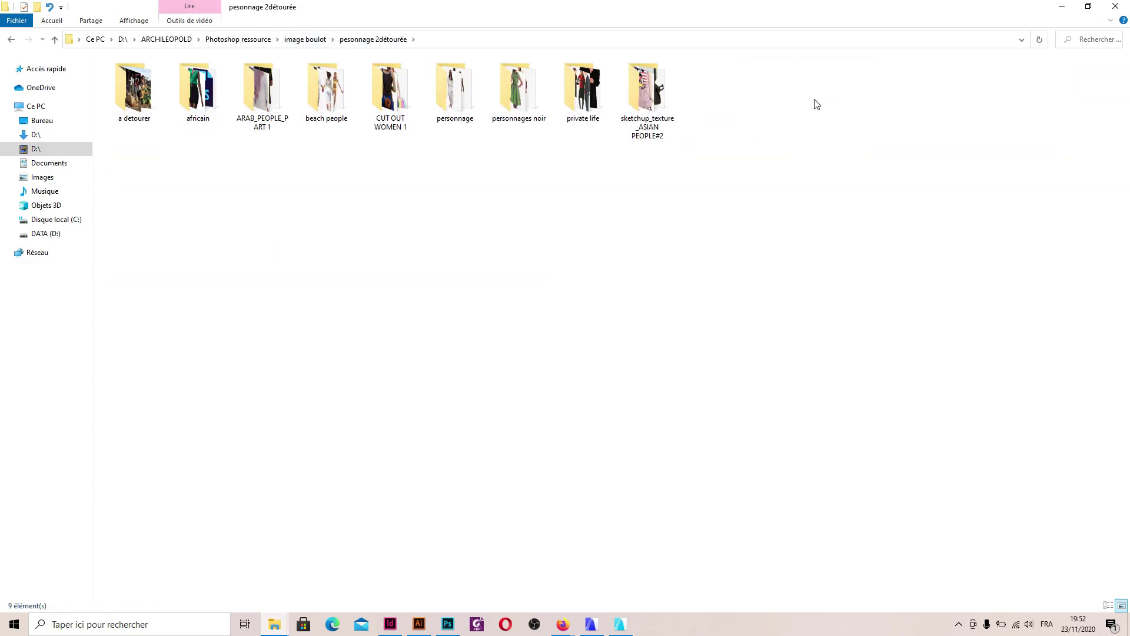
pyautogui.doubleClick(341, 106)
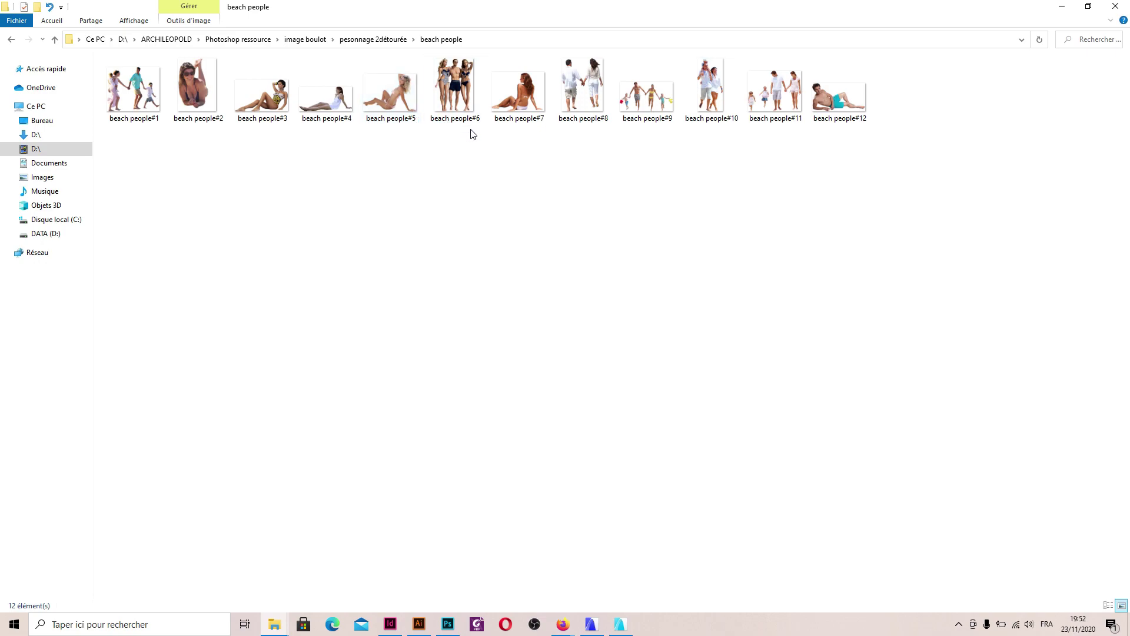
# - Place the beach people#7 cutout into the Coupe F5 document in Photoshop, scaled to about 4.2 % and seated on the slab between the basins
pyautogui.moveTo(519, 85); pyautogui.dragTo(431, 402)
pyautogui.moveTo(712, 506); pyautogui.dragTo(340, 228)
pyautogui.moveTo(325, 190); pyautogui.dragTo(458, 362)
pyautogui.scroll(5, 454, 383)
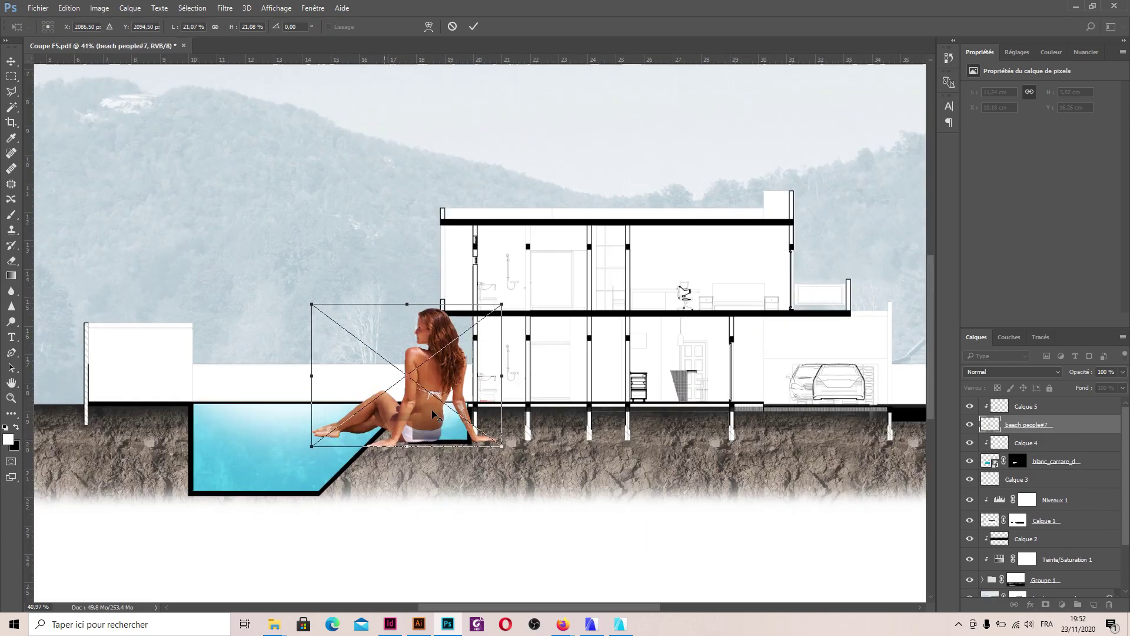
pyautogui.moveTo(549, 472); pyautogui.dragTo(360, 341)
pyautogui.moveTo(334, 300); pyautogui.dragTo(398, 376)
pyautogui.scroll(2, 379, 386)
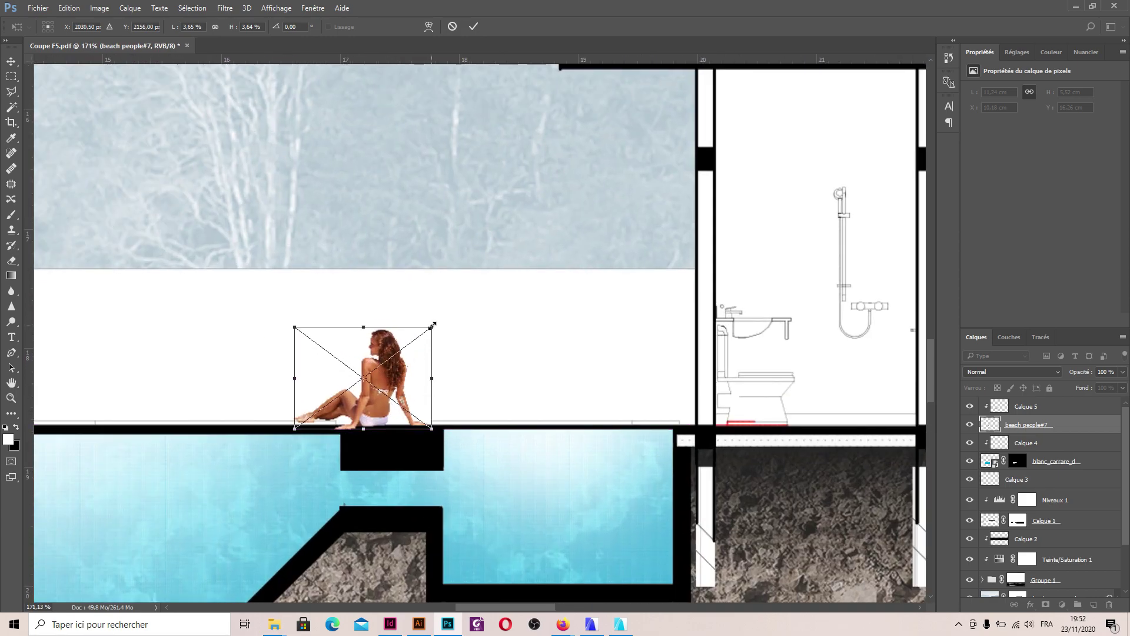
pyautogui.moveTo(432, 325); pyautogui.dragTo(457, 308)
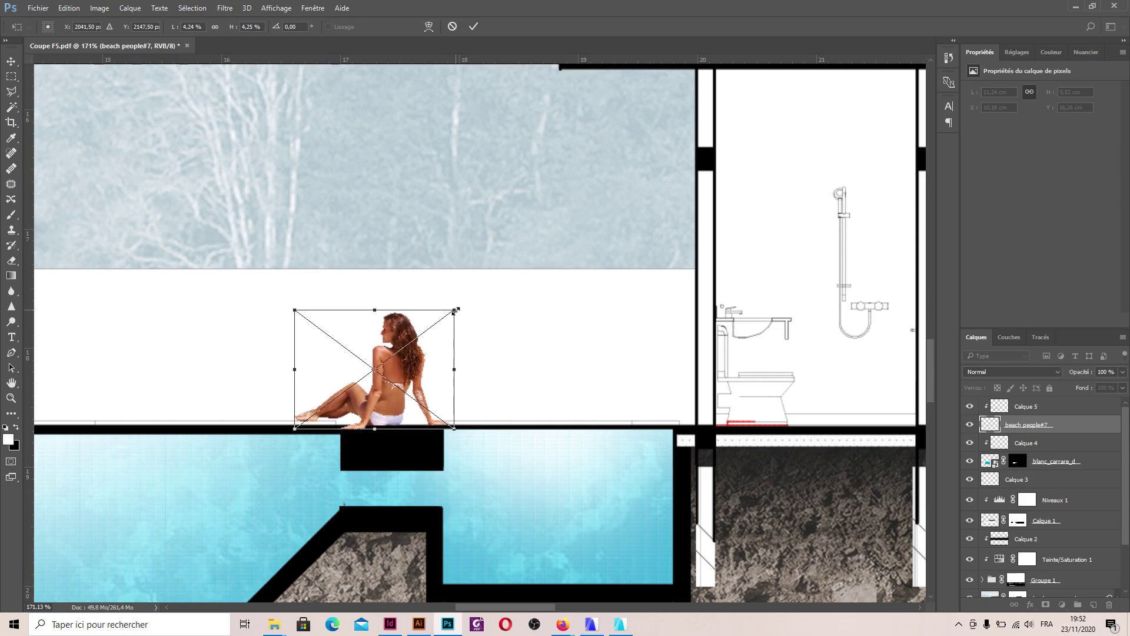
pyautogui.press('b')
# - Select a thin rectangular strip about 6.9 cm wide and 0.15 cm high over the black line above the large basin
pyautogui.scroll(-5, 445, 247)
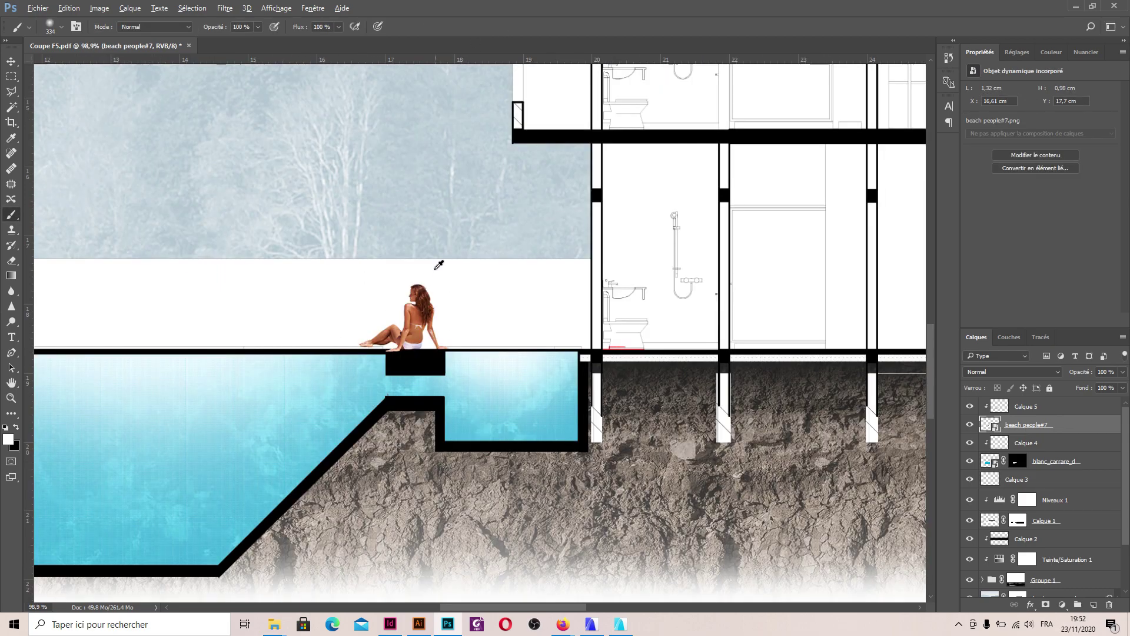
pyautogui.scroll(-4, 391, 303)
pyautogui.scroll(3, 423, 353)
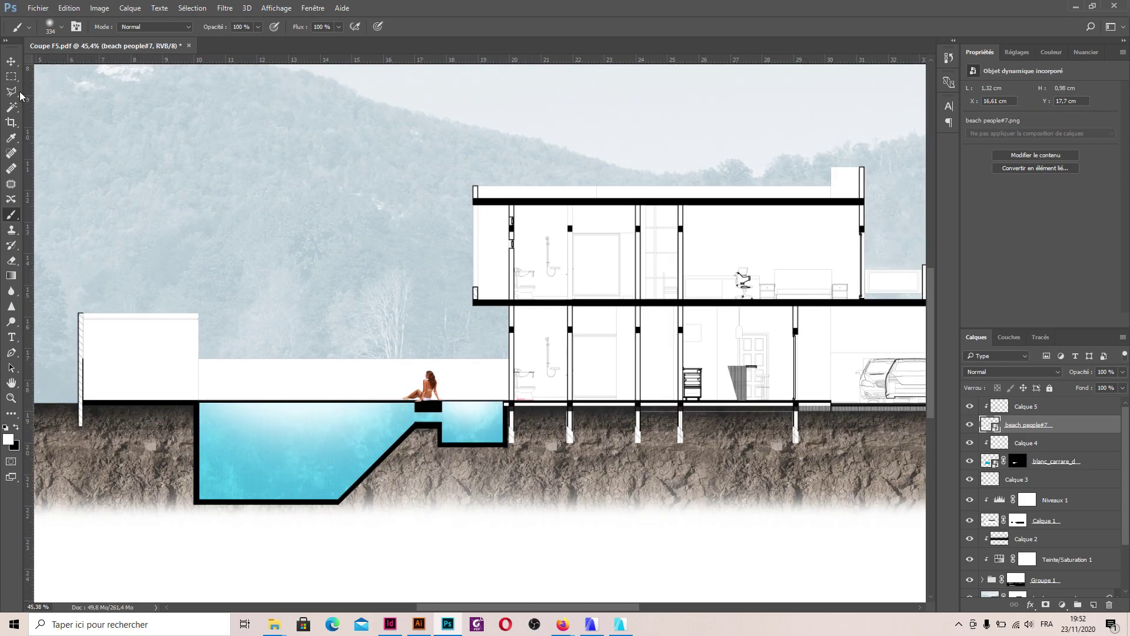
pyautogui.click(11, 77)
pyautogui.scroll(1, 228, 421)
pyautogui.scroll(4, 228, 420)
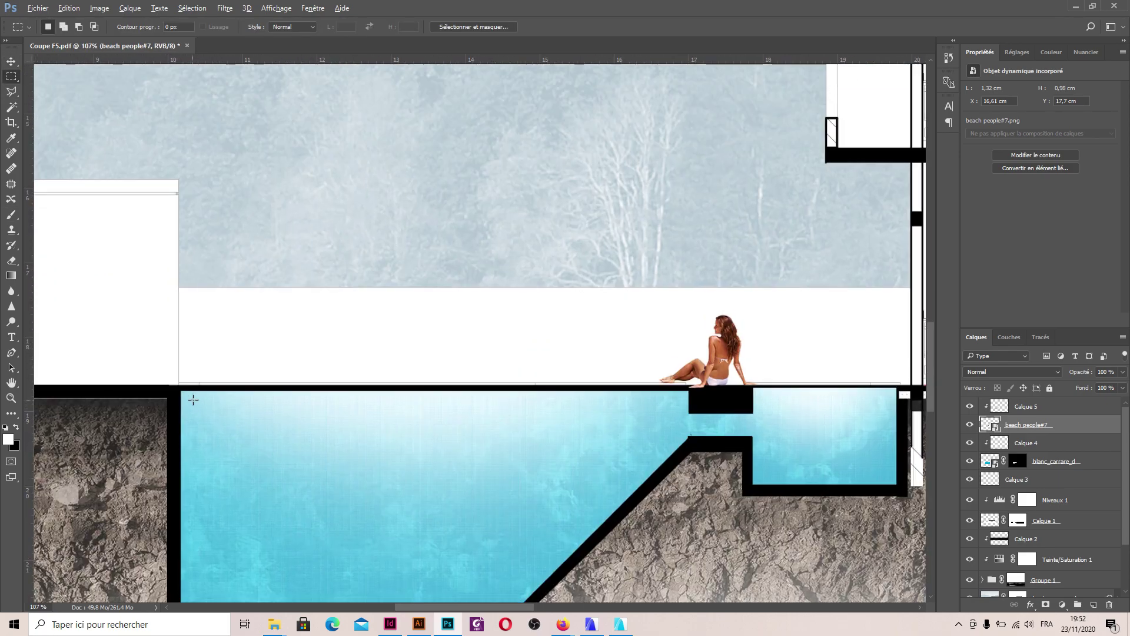
pyautogui.moveTo(181, 382); pyautogui.dragTo(264, 398)
pyautogui.moveTo(487, 397); pyautogui.dragTo(691, 390)
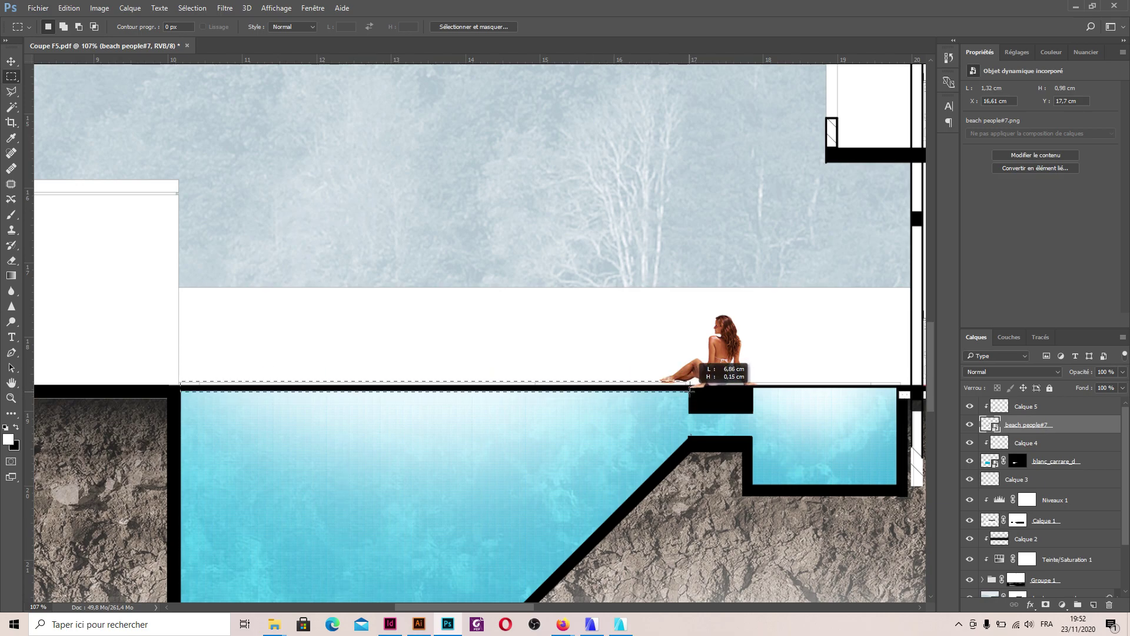
pyautogui.moveTo(690, 389); pyautogui.dragTo(690, 392)
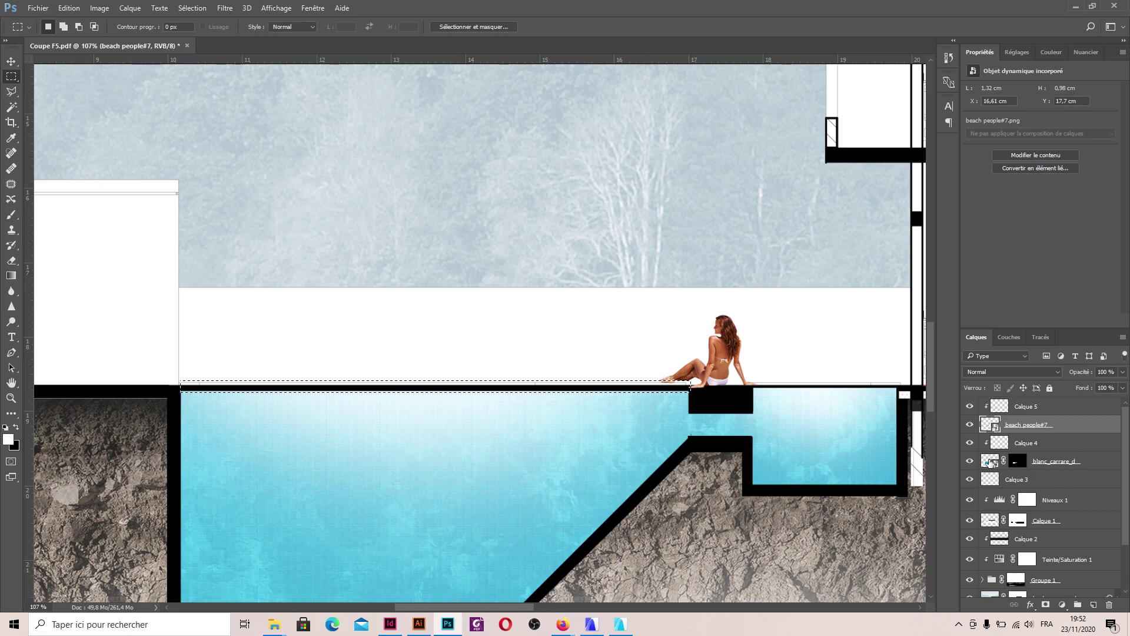
# - Try to extend the water texture into the selected strip by filling it on the blanc_carrare_d layer mask
pyautogui.click(1016, 462)
pyautogui.hotkey('ctrl', 'BackSpace')
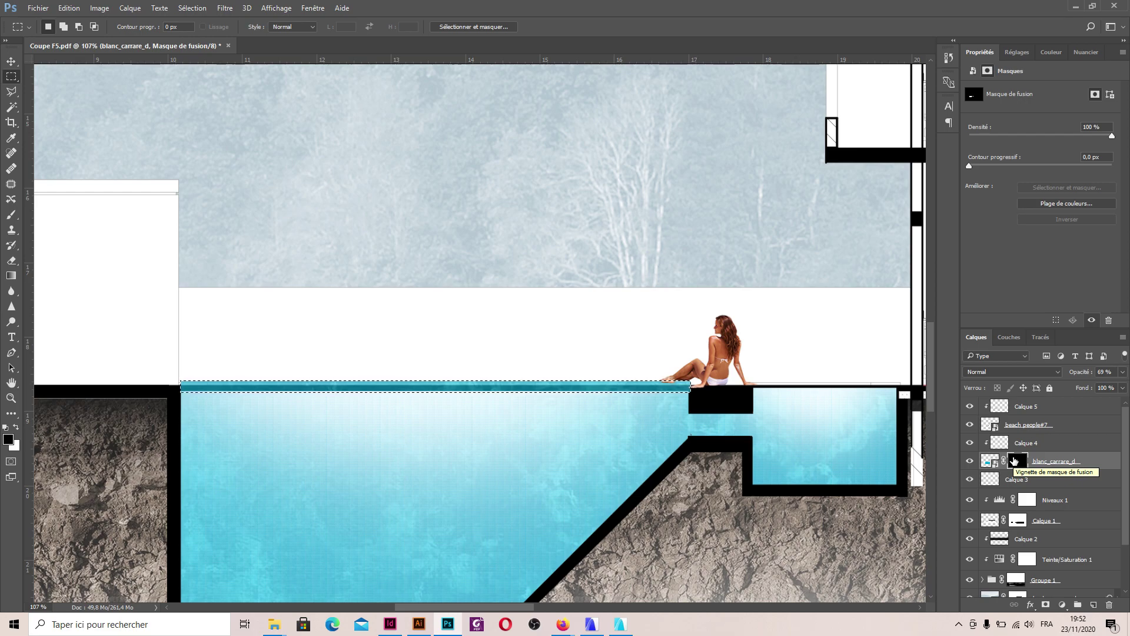
pyautogui.hotkey('ctrl', 'z')
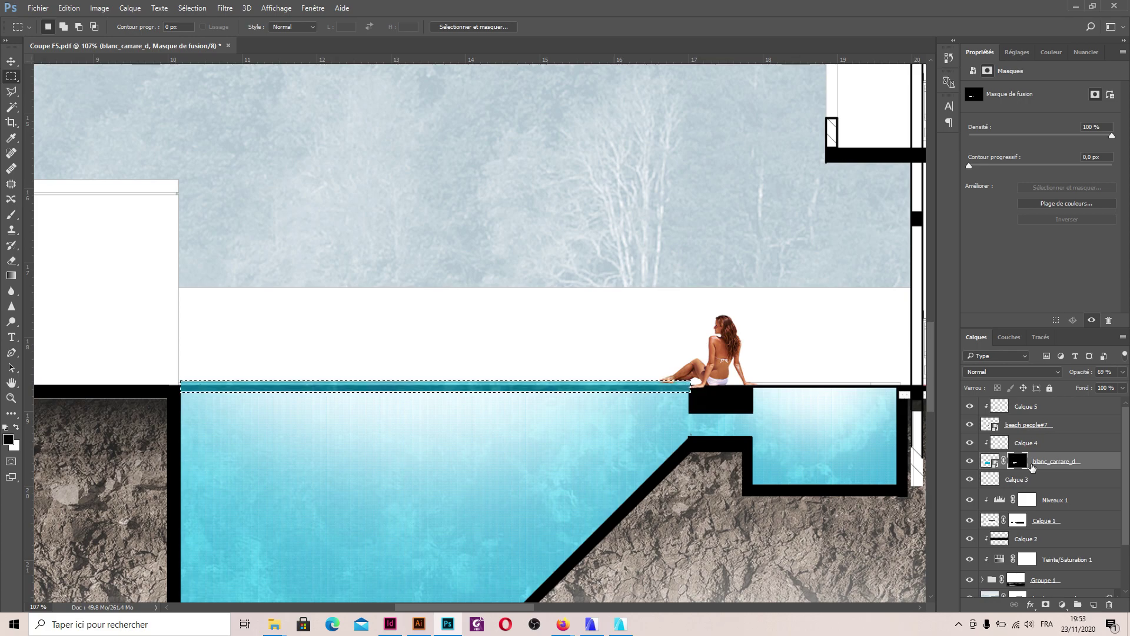
pyautogui.click(1024, 449)
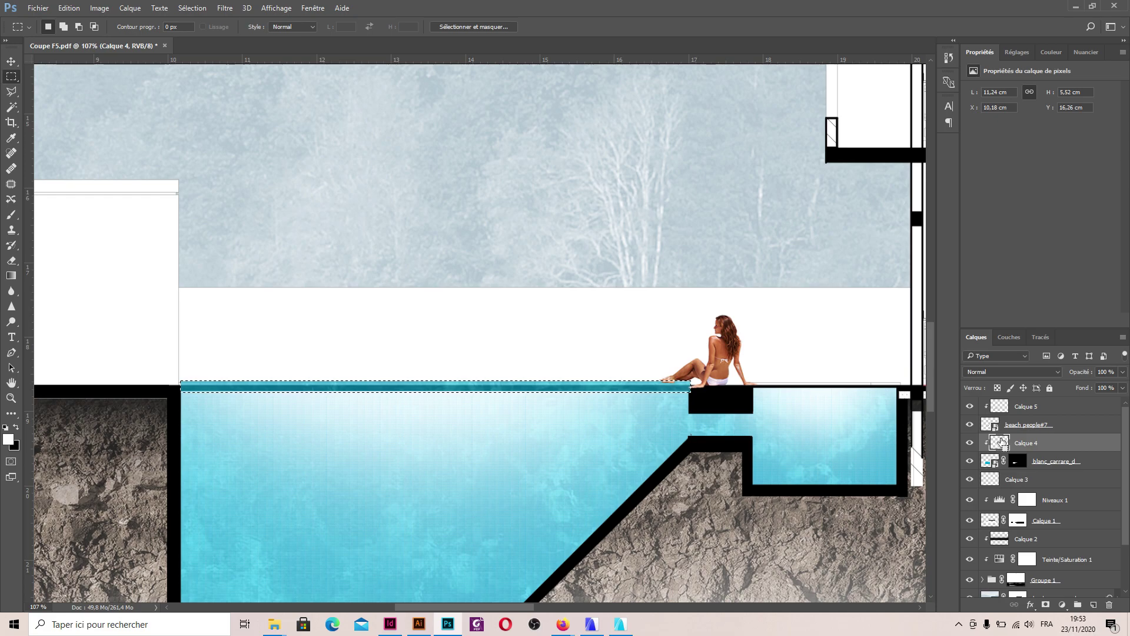
pyautogui.hotkey('ctrl', 'z')
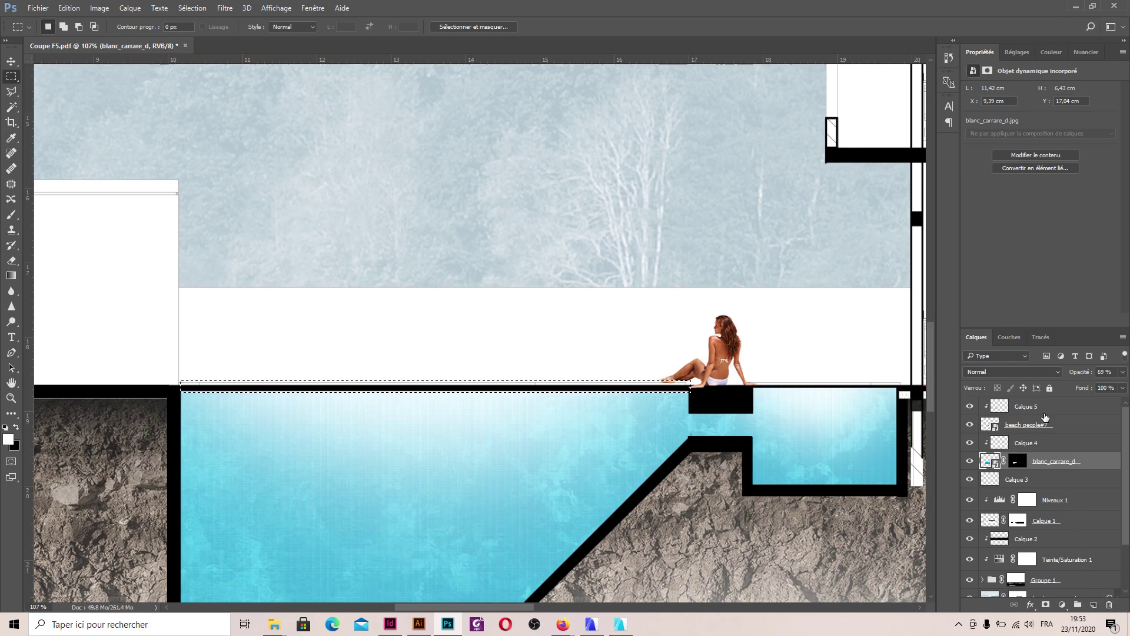
# - Create a new layer above all others and fill the selected strip with light blue sampled from the pool water
pyautogui.hotkey('alt', 'shift', ']')
pyautogui.click(1093, 605)
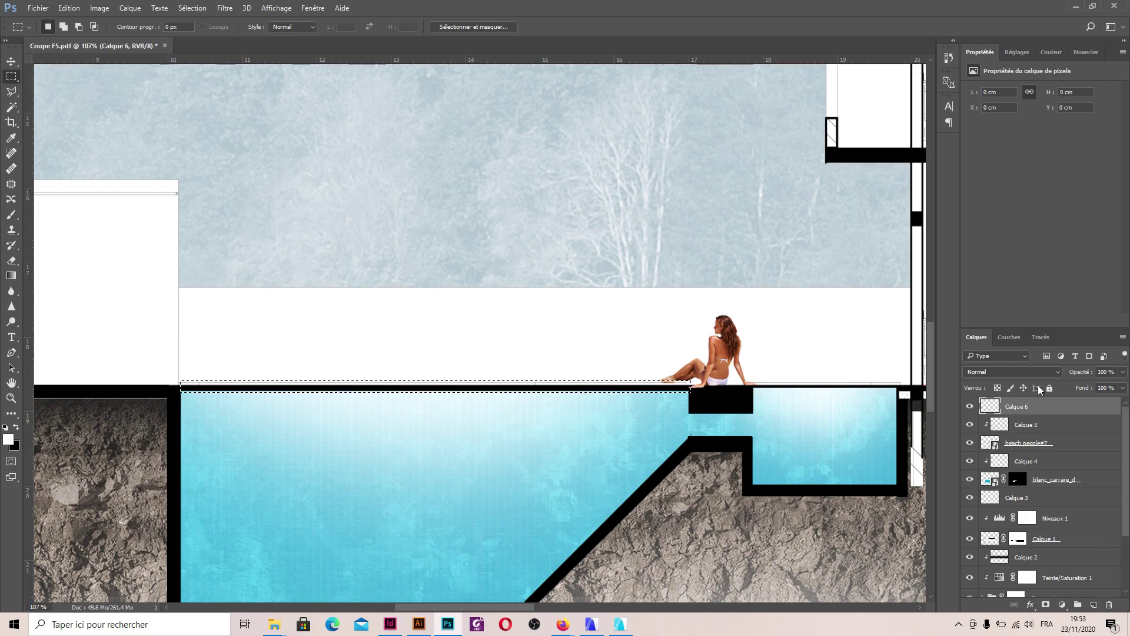
pyautogui.click(12, 216)
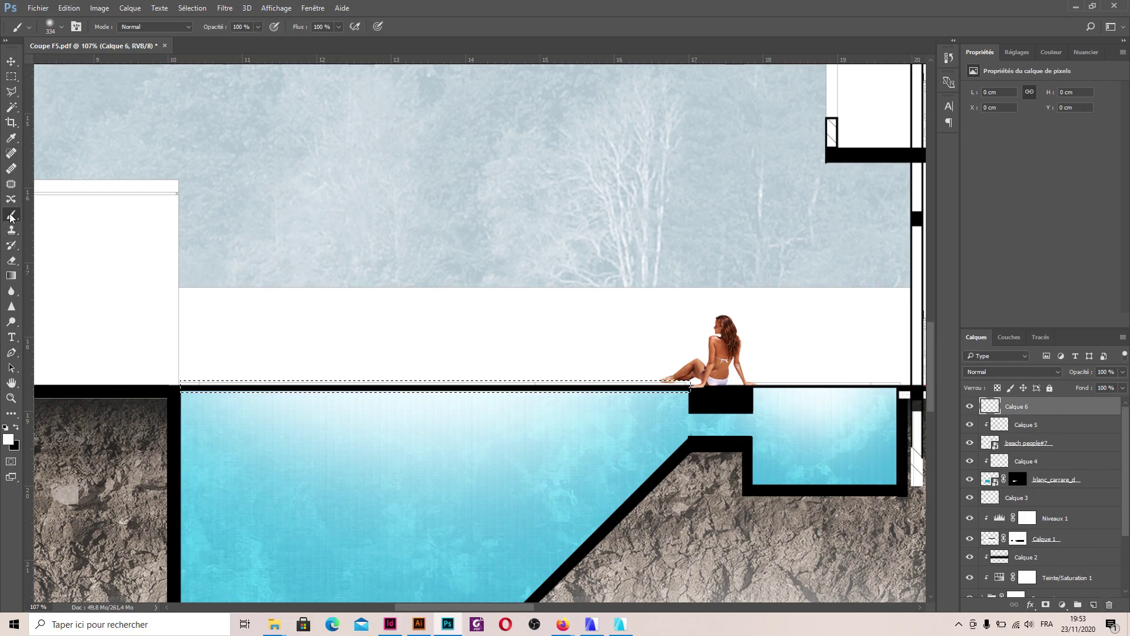
pyautogui.moveTo(293, 372)
pyautogui.mouseDown()
pyautogui.moveTo(207, 378)
pyautogui.moveTo(220, 391)
pyautogui.mouseUp()
pyautogui.keyDown('alt'); pyautogui.click(386, 446); pyautogui.keyUp('alt')
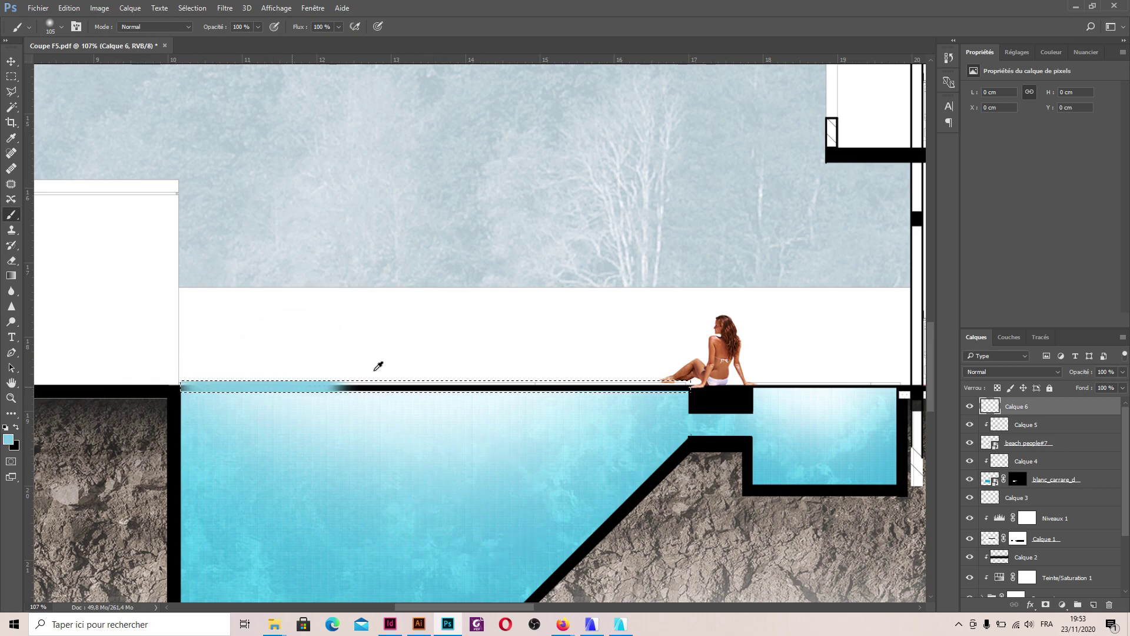
pyautogui.hotkey('alt', 'BackSpace')
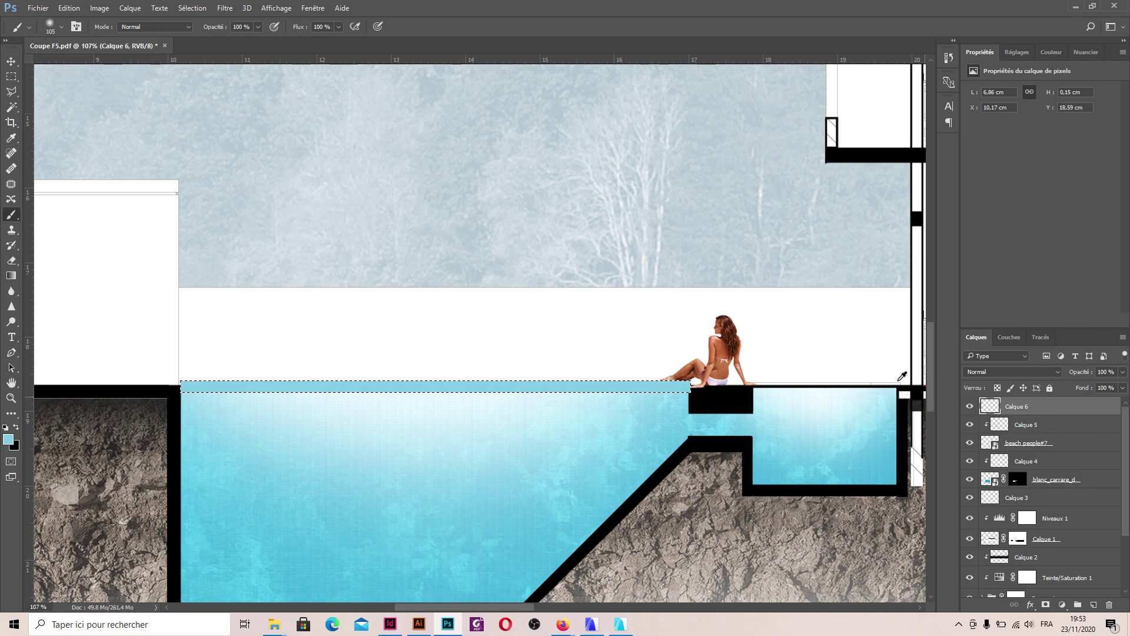
# - Set the blue strip layer's opacity to 60 % and delete the strip's upper part, leaving it 0.09 cm high
pyautogui.moveTo(1084, 375); pyautogui.dragTo(1062, 377)
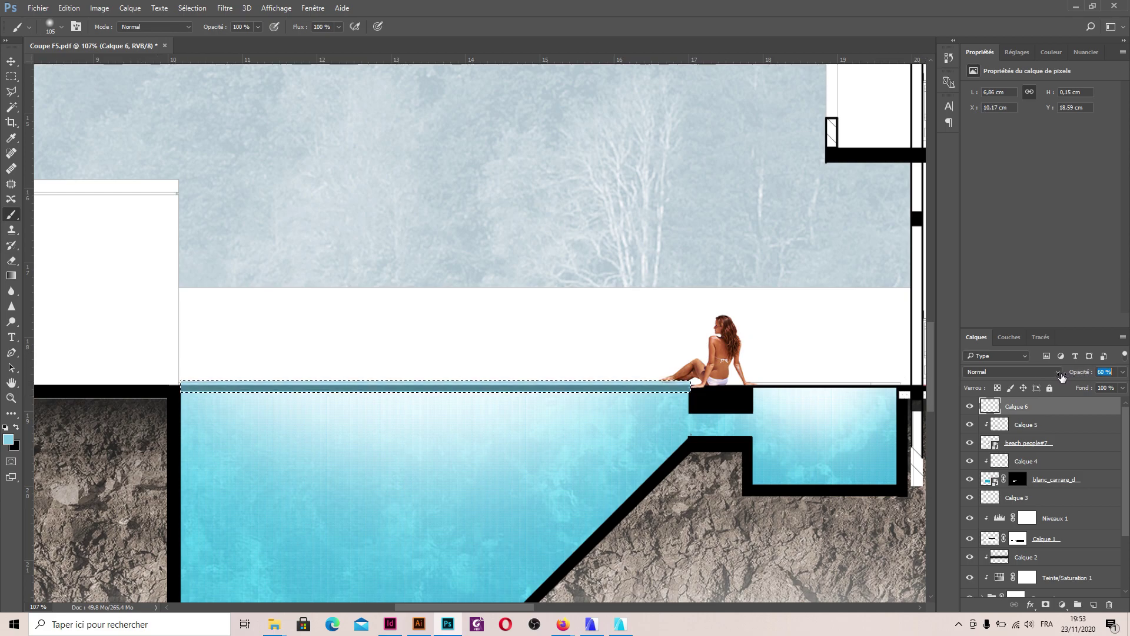
pyautogui.hotkey('ctrl', 'd')
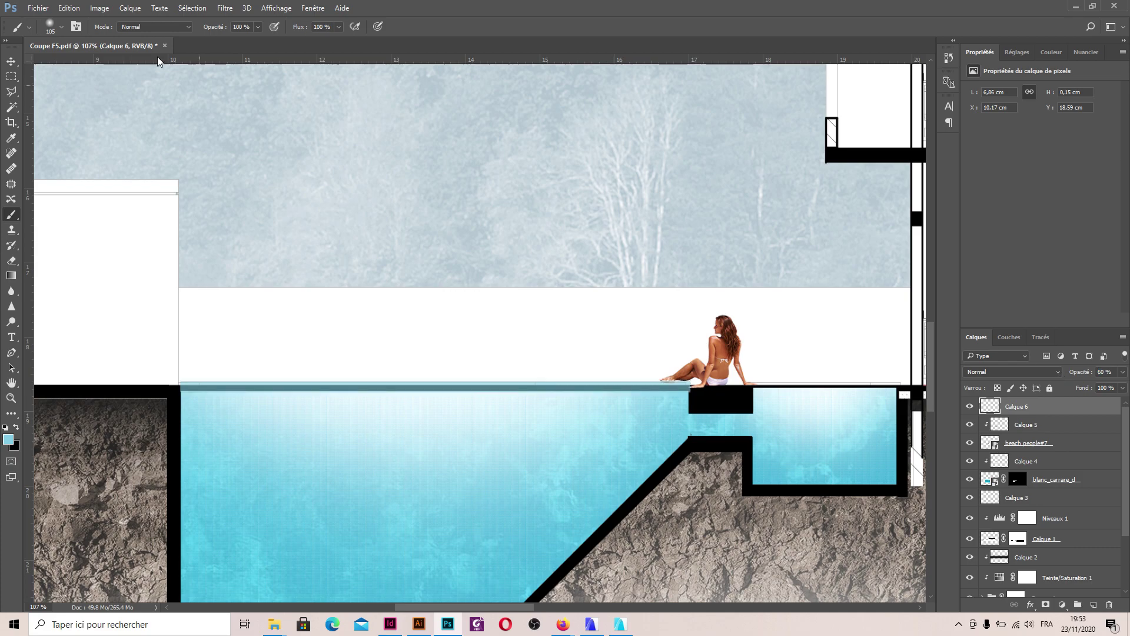
pyautogui.click(11, 76)
pyautogui.moveTo(172, 367); pyautogui.dragTo(699, 386)
pyautogui.press('Delete')
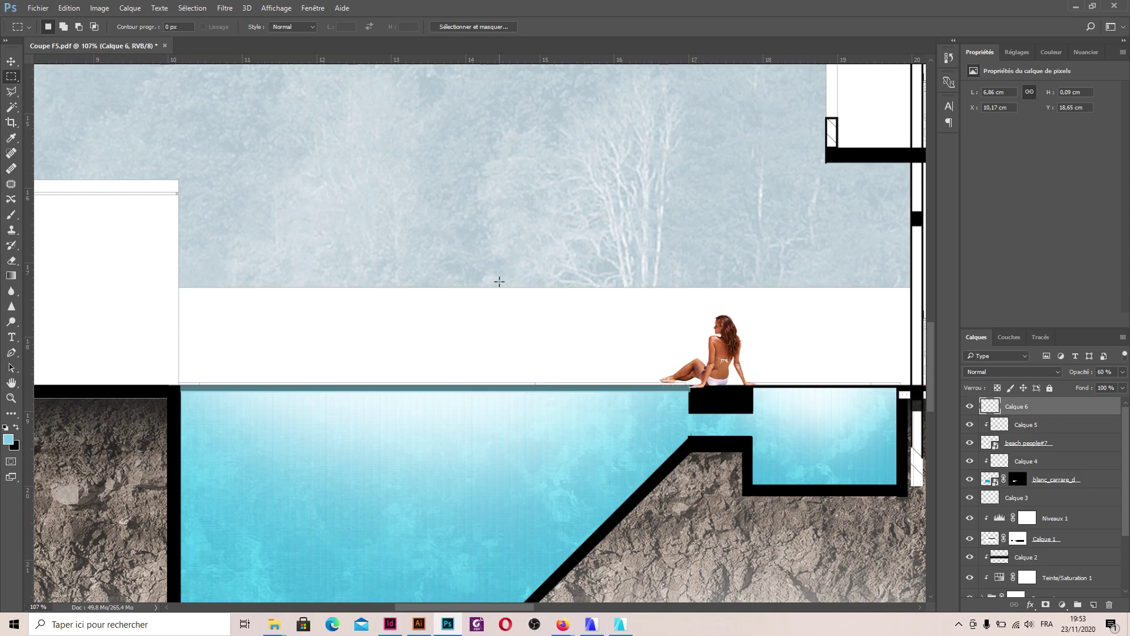
pyautogui.scroll(-8, 499, 281)
pyautogui.press('alt')
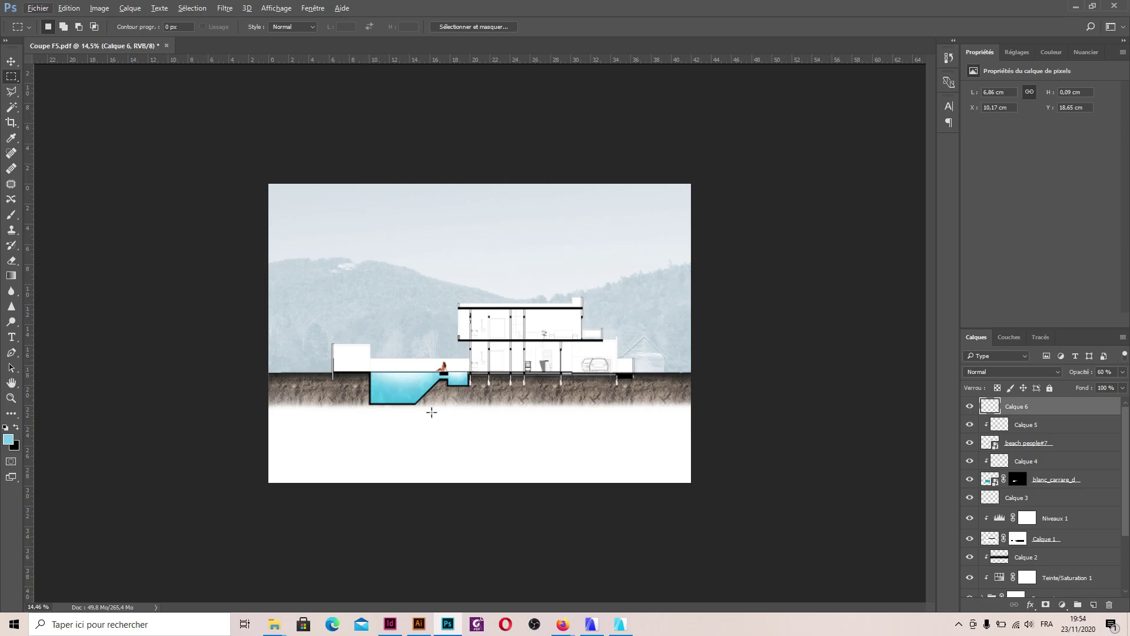
pyautogui.scroll(3, 393, 371)
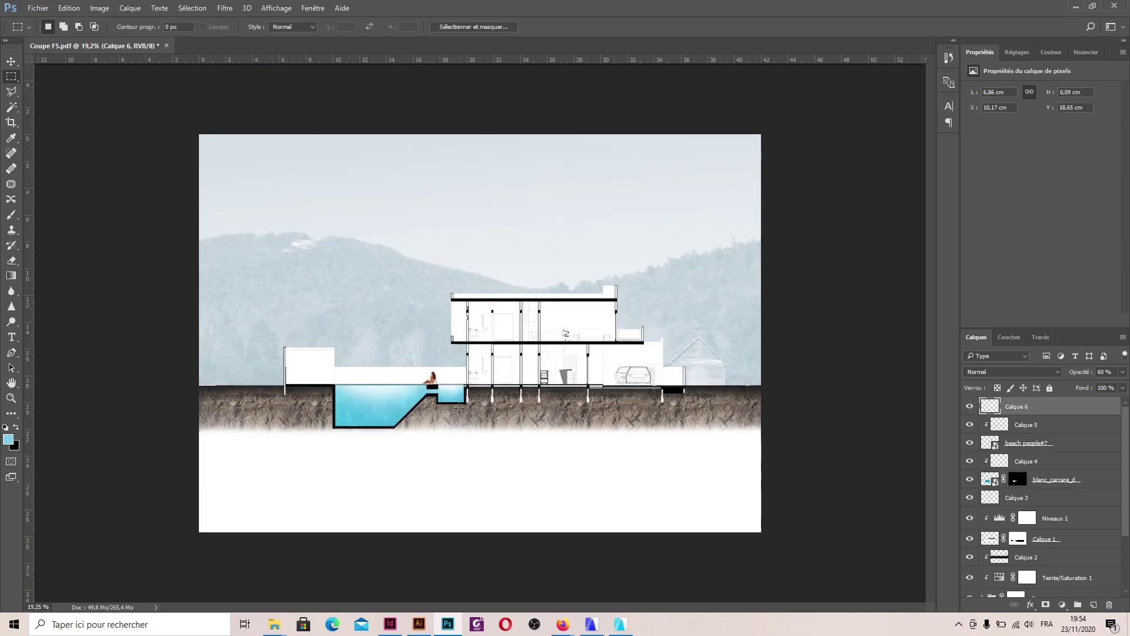